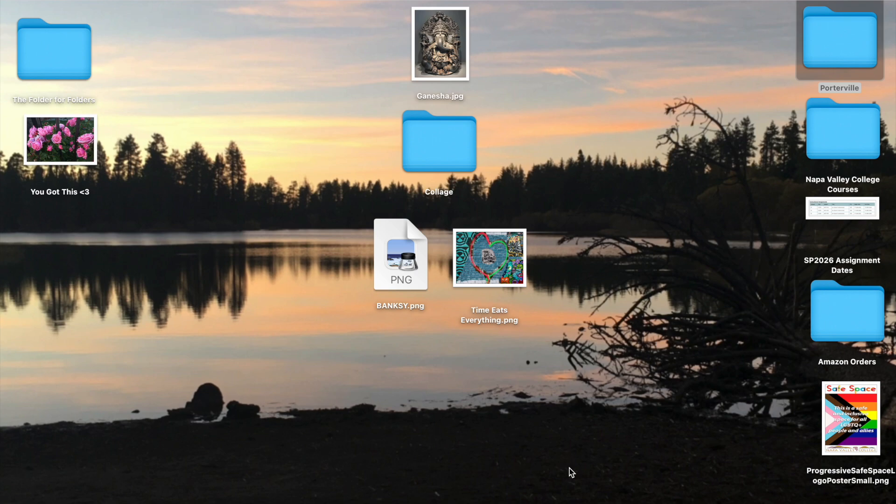
View the finished collage Time Eats Everything.png from the desktop at the middle of the screen, and close it
{"action": "double_click", "coordinate": [491, 253]}
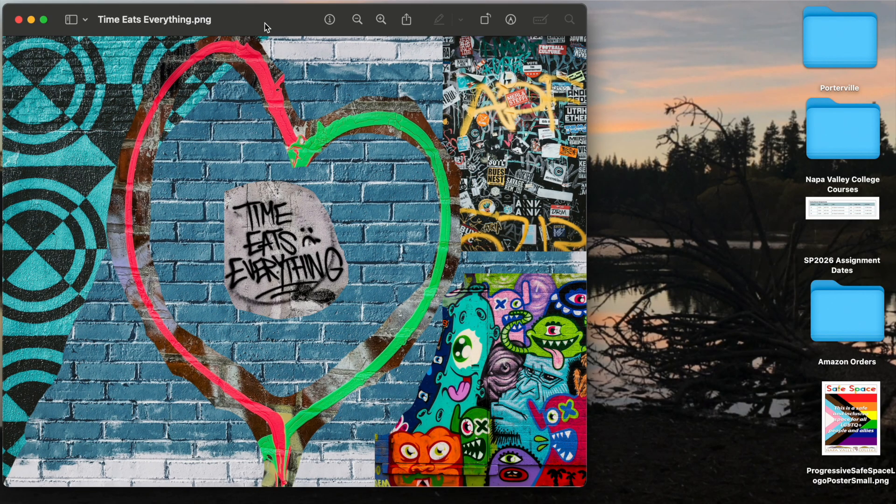
{"action": "left_click_drag", "start_coordinate": [264, 24], "coordinate": [402, 27]}
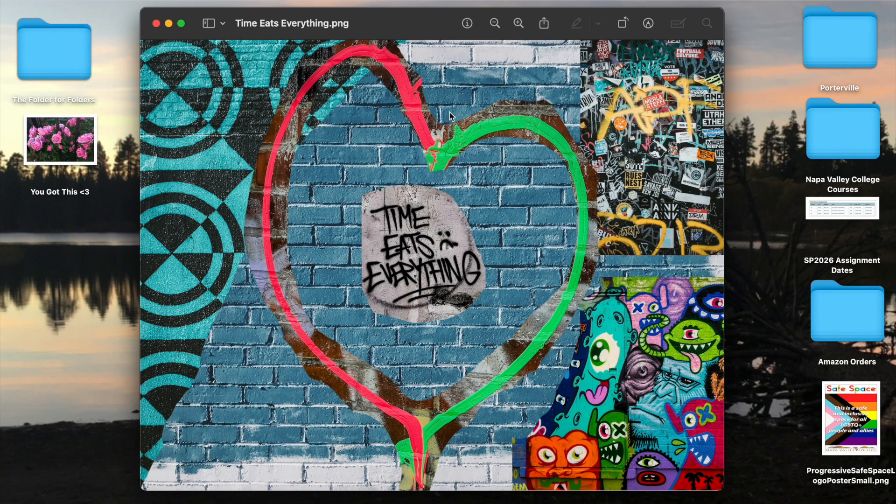
{"action": "left_click", "coordinate": [156, 24]}
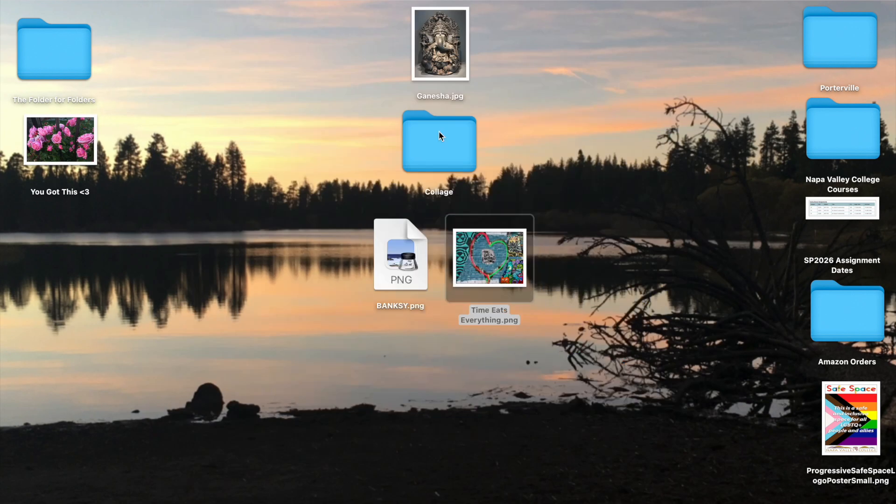
View the second collage example, BANKSY.png, at the middle of the screen and close it
{"action": "double_click", "coordinate": [418, 234]}
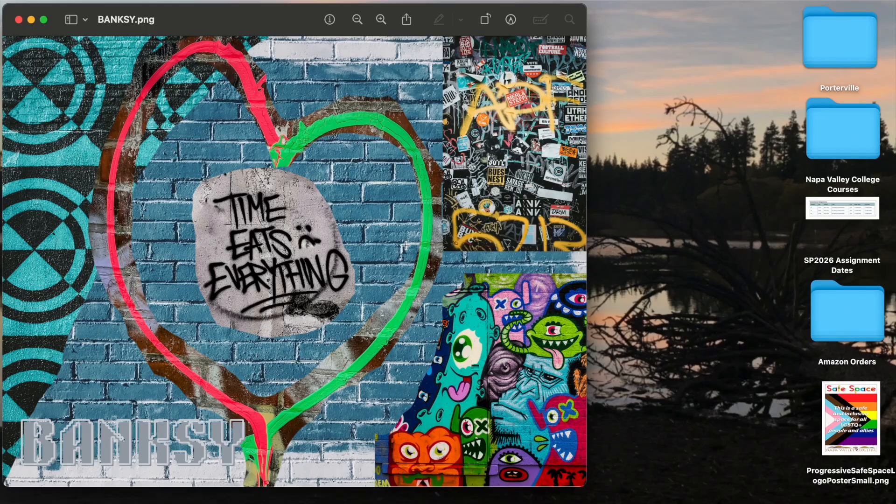
{"action": "left_click_drag", "start_coordinate": [233, 21], "coordinate": [368, 16]}
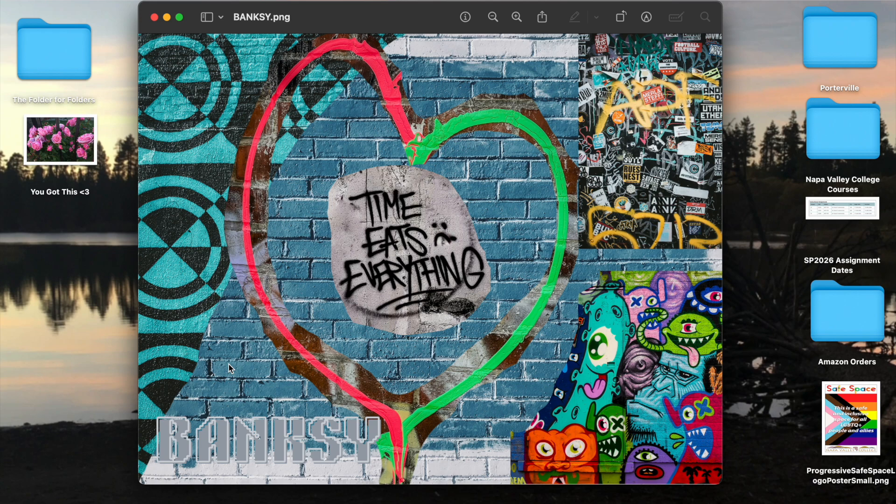
{"action": "left_click", "coordinate": [154, 16]}
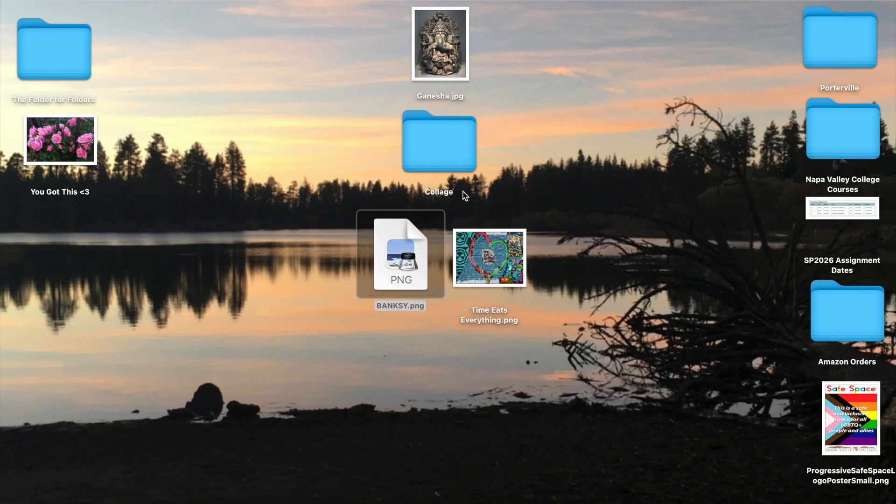
Look at the source images in the desktop's Collage folder and close its window
{"action": "left_click", "coordinate": [442, 157]}
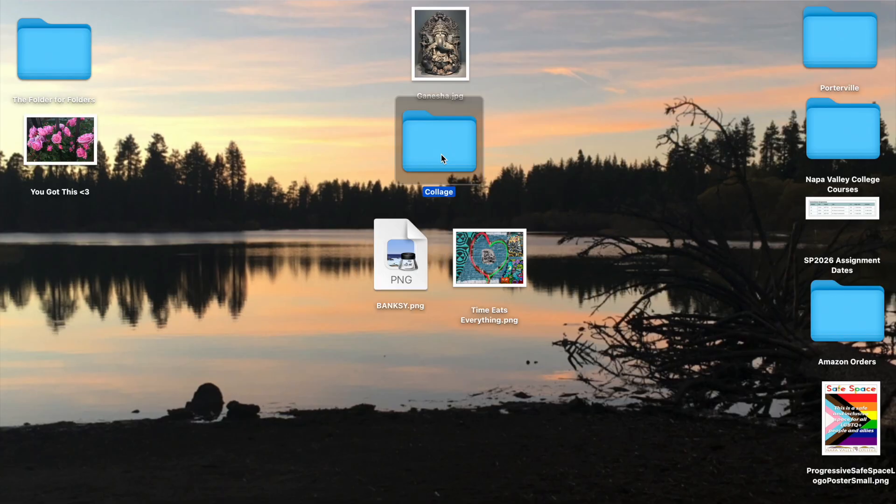
{"action": "double_click", "coordinate": [441, 155]}
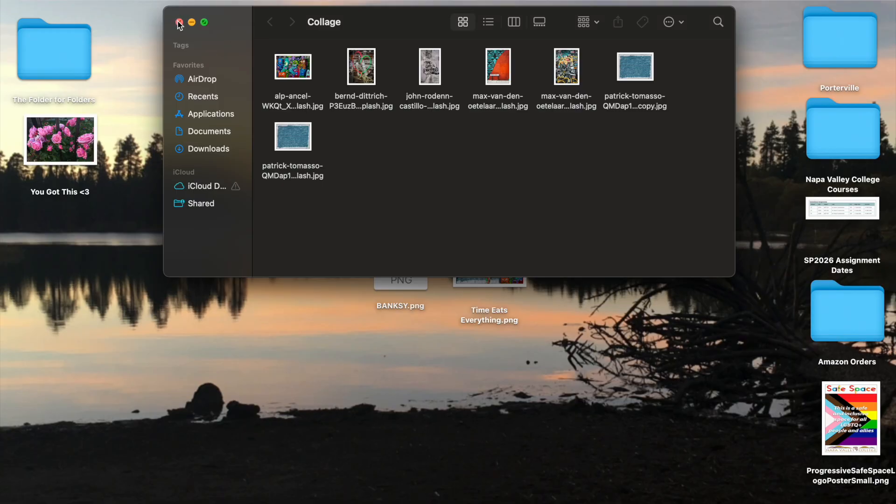
{"action": "left_click", "coordinate": [178, 22]}
Move the Collage folder below the two PNG files and create a new desktop folder named Coolage in its former place
{"action": "left_click_drag", "start_coordinate": [432, 148], "coordinate": [436, 365]}
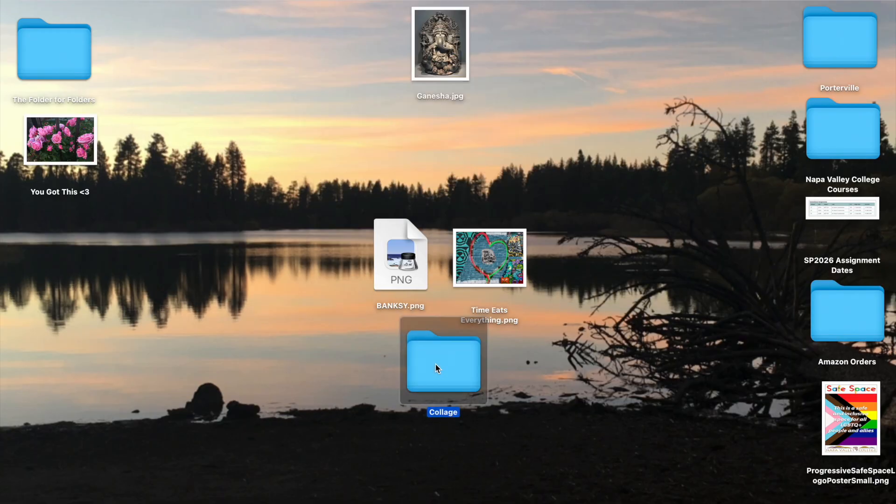
{"action": "right_click", "coordinate": [438, 149]}
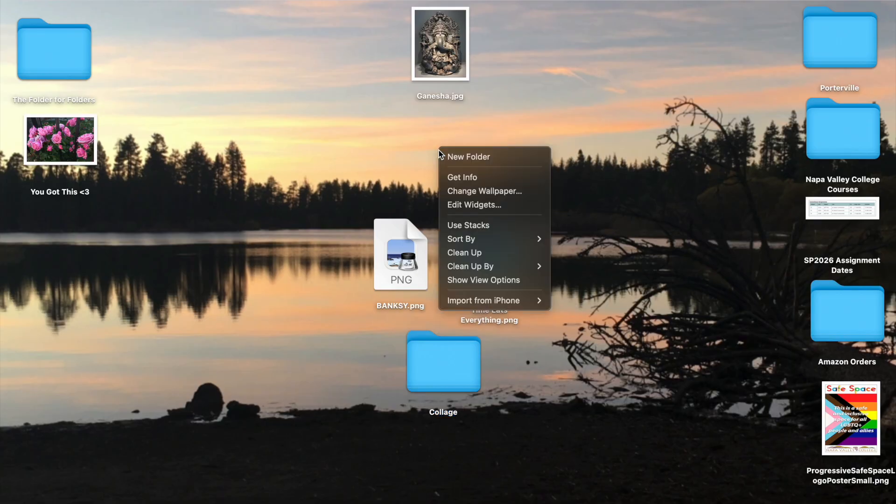
{"action": "left_click", "coordinate": [463, 156]}
{"action": "type", "text": "C"}
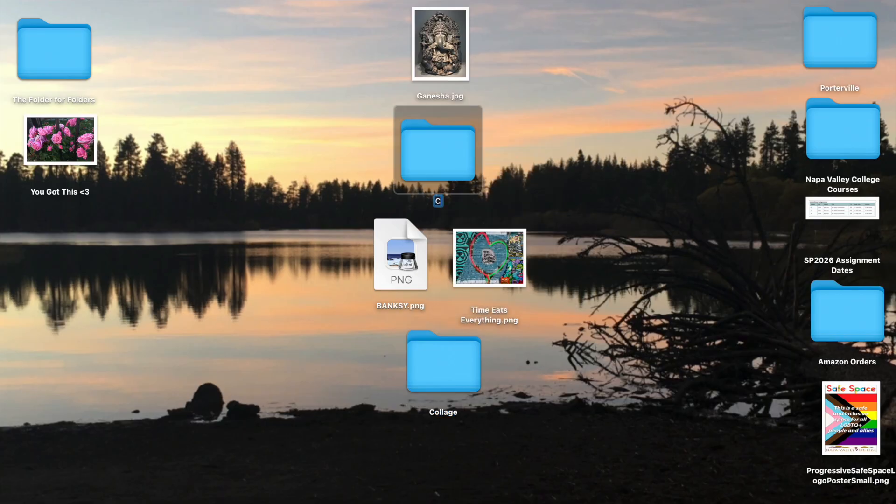
{"action": "type", "text": "oolage"}
{"action": "left_click", "coordinate": [507, 188]}
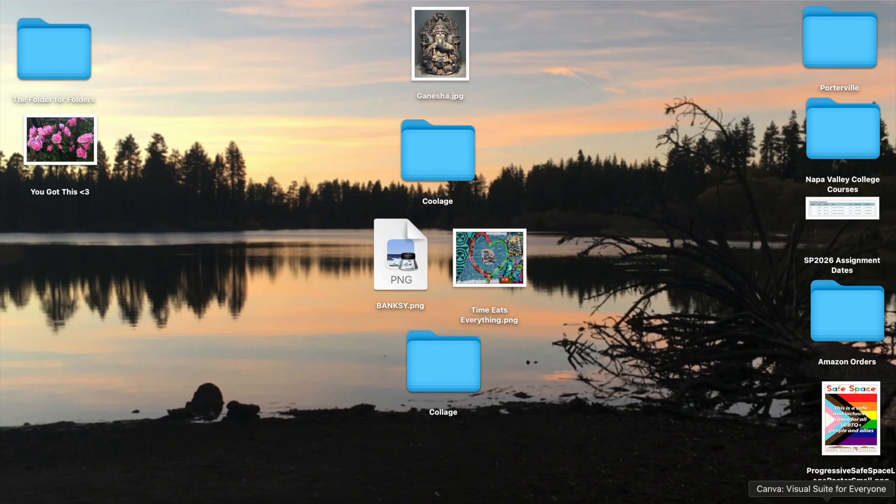
Switch to the Unsplash page in Safari and search the photos for "brick wall"
{"action": "left_click", "coordinate": [827, 502]}
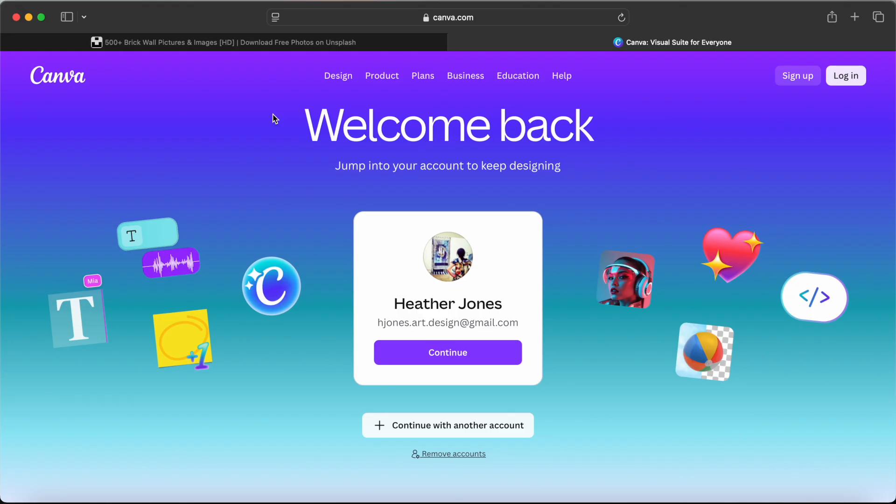
{"action": "left_click", "coordinate": [203, 42]}
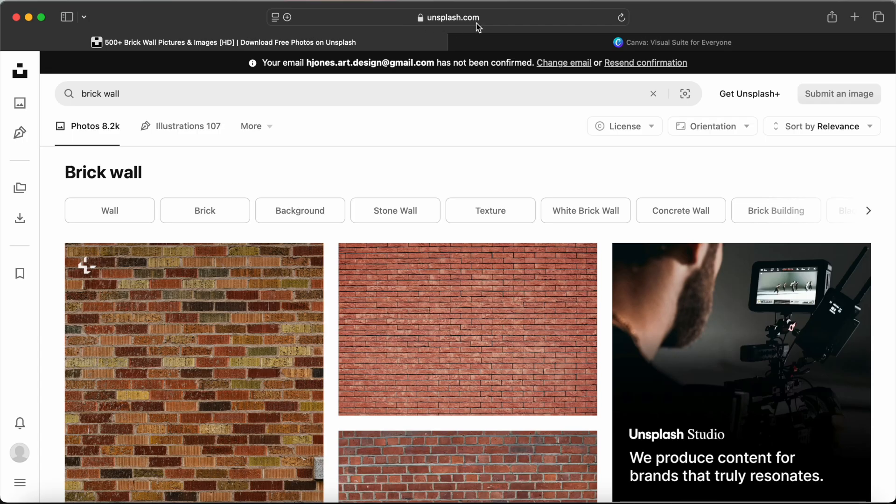
{"action": "left_click", "coordinate": [139, 96]}
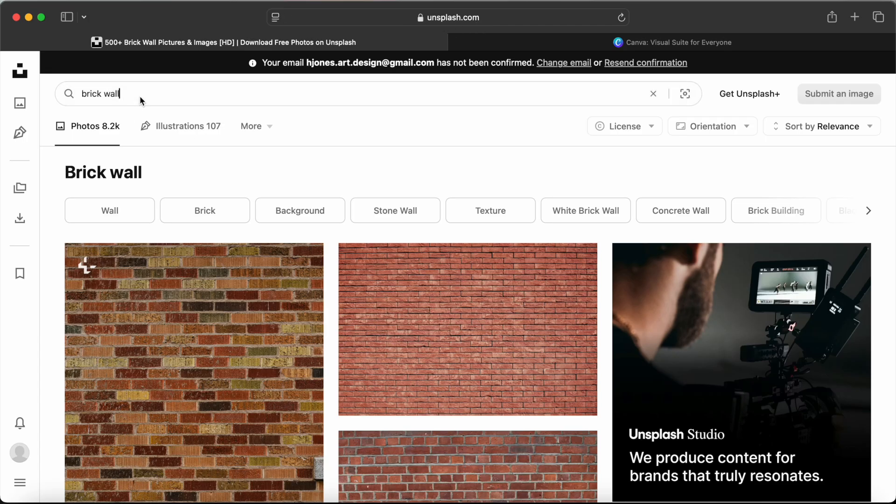
{"action": "key", "text": "BackSpace"}
{"action": "key", "text": "BackSpace"}
{"action": "key", "text": "BackSpace"}
{"action": "key", "text": "BackSpace"}
{"action": "key", "text": "BackSpace"}
{"action": "key", "text": "BackSpace"}
{"action": "key", "text": "BackSpace"}
{"action": "key", "text": "BackSpace"}
{"action": "key", "text": "BackSpace"}
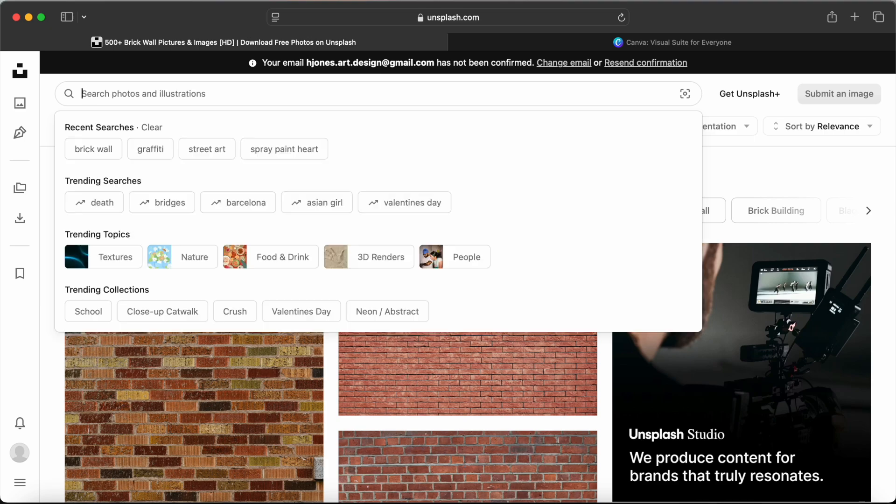
{"action": "type", "text": "ridc"}
{"action": "key", "text": "BackSpace"}
{"action": "key", "text": "BackSpace"}
{"action": "type", "text": "ck wall"}
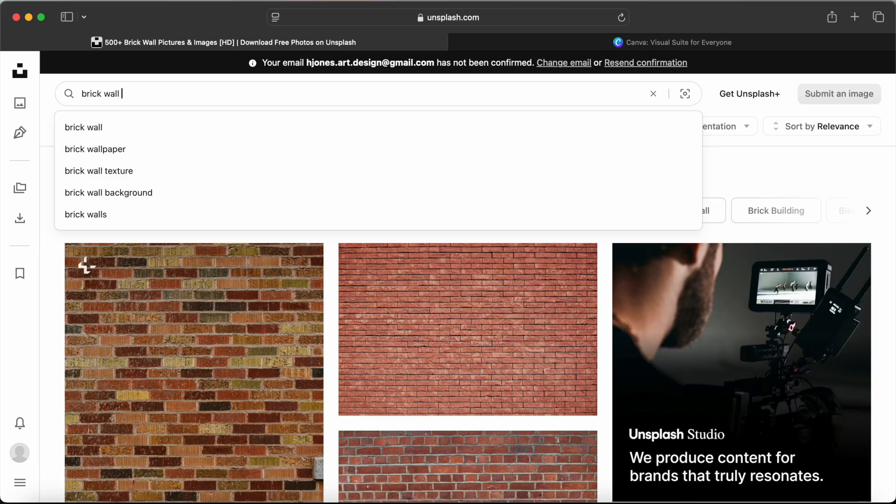
{"action": "left_click", "coordinate": [100, 131]}
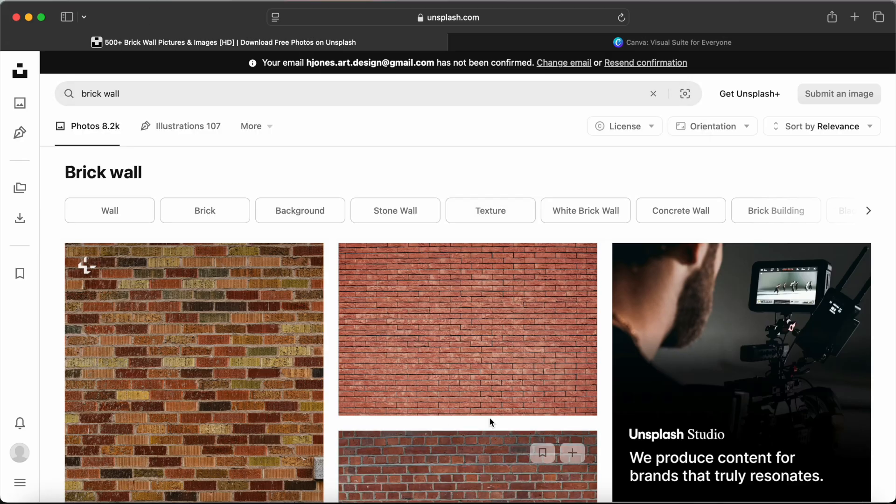
Download the photo of gray concrete bricks painted in blue from the results, closing its preview and the attribution pop-up
{"action": "scroll", "coordinate": [489, 416], "scroll_direction": "down", "scroll_amount": 3}
{"action": "scroll", "coordinate": [490, 419], "scroll_direction": "down", "scroll_amount": 10}
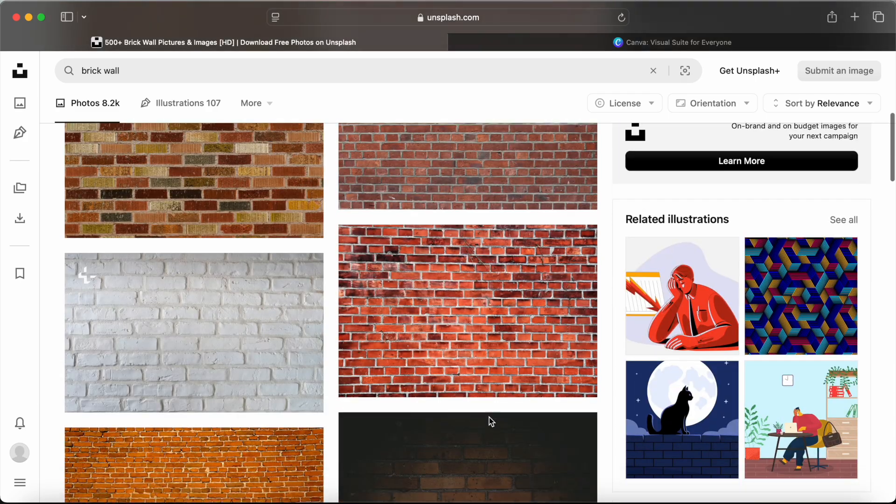
{"action": "scroll", "coordinate": [489, 417], "scroll_direction": "down", "scroll_amount": 10}
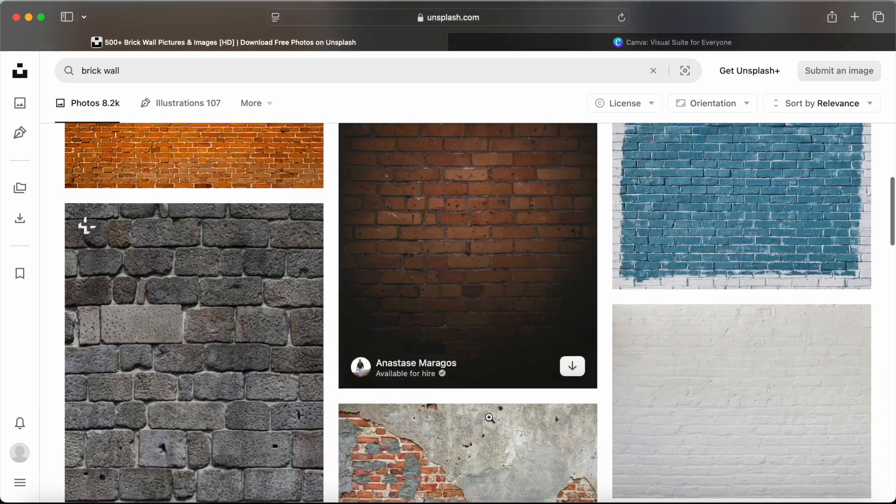
{"action": "scroll", "coordinate": [489, 417], "scroll_direction": "up", "scroll_amount": 5}
{"action": "scroll", "coordinate": [441, 351], "scroll_direction": "down", "scroll_amount": 5}
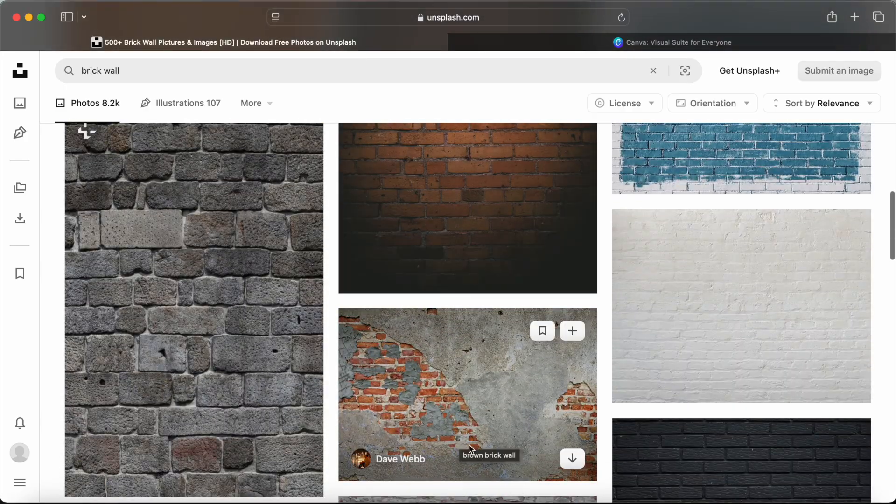
{"action": "scroll", "coordinate": [458, 410], "scroll_direction": "up", "scroll_amount": 4}
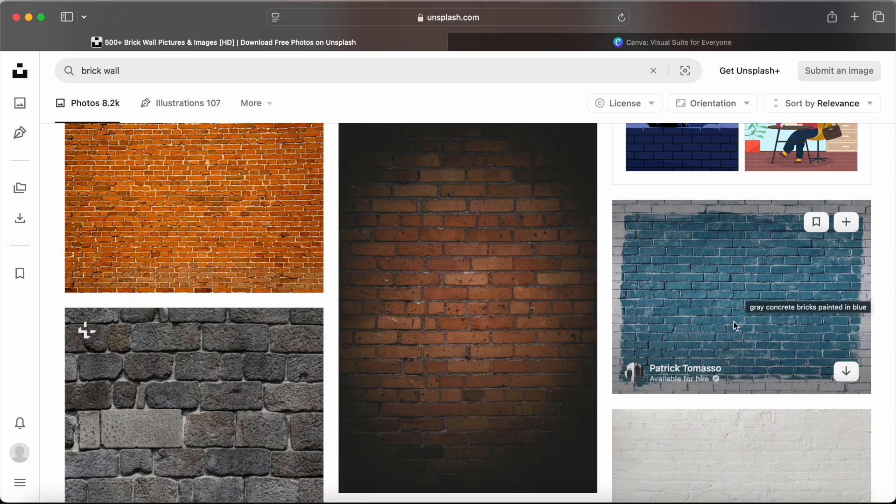
{"action": "left_click", "coordinate": [846, 372]}
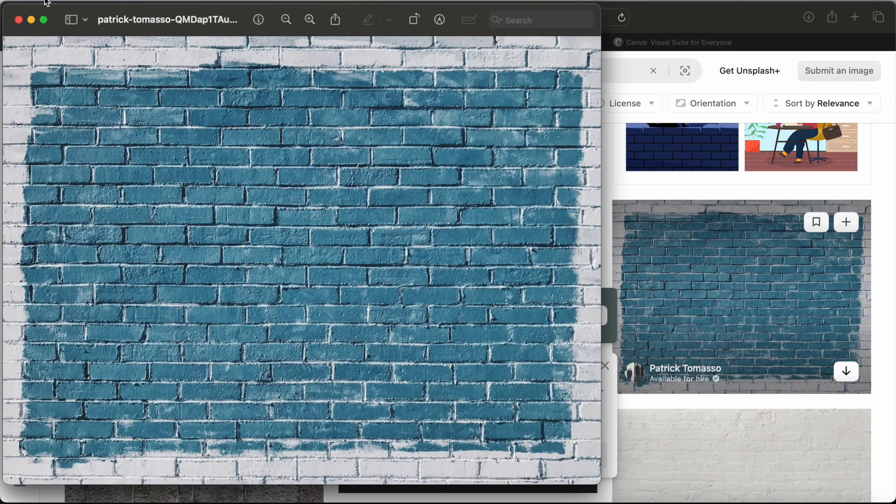
{"action": "left_click", "coordinate": [18, 20]}
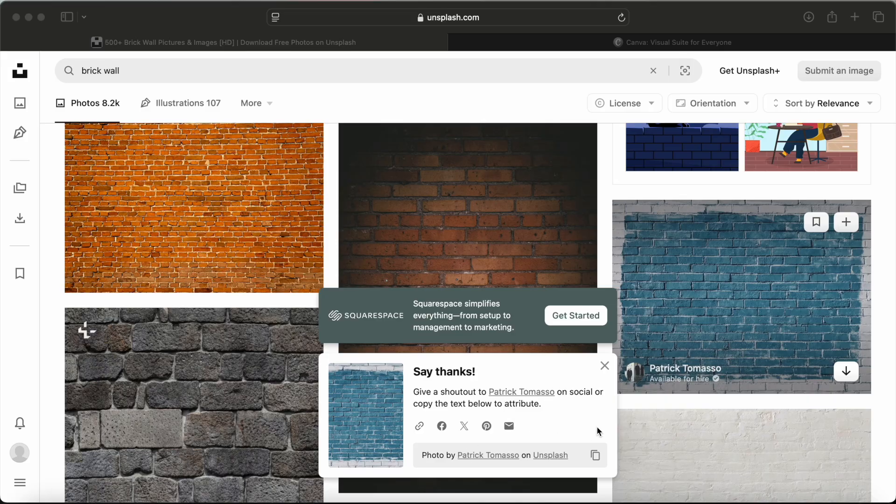
{"action": "left_click", "coordinate": [605, 366]}
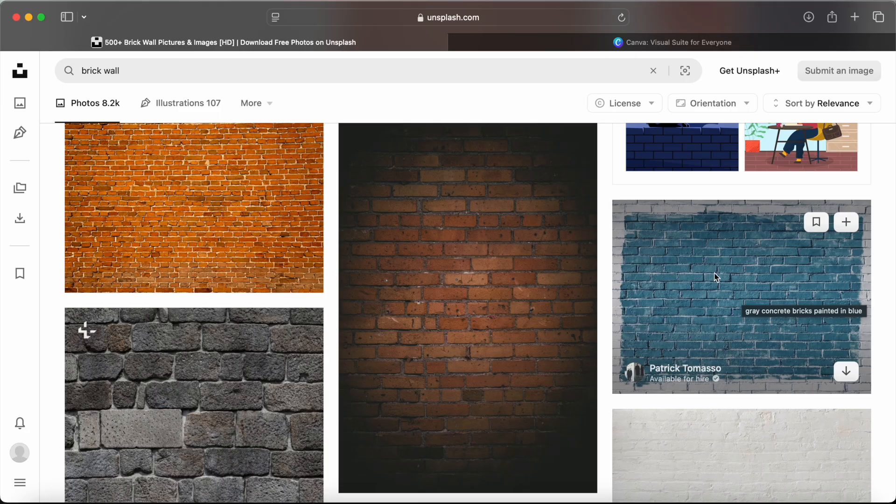
Place the downloaded blue brick wall image on the desktop beside Ganesha.jpg and clear the browser's download list
{"action": "left_click_drag", "start_coordinate": [684, 19], "coordinate": [685, 83]}
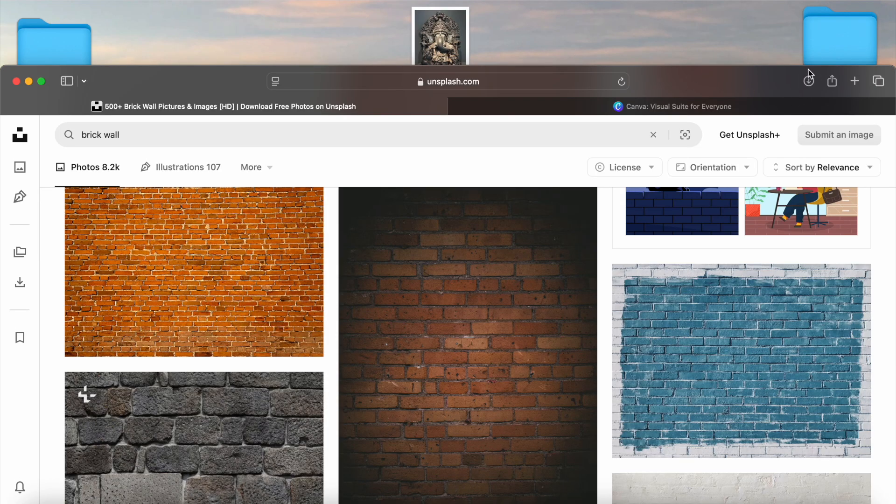
{"action": "left_click", "coordinate": [808, 82]}
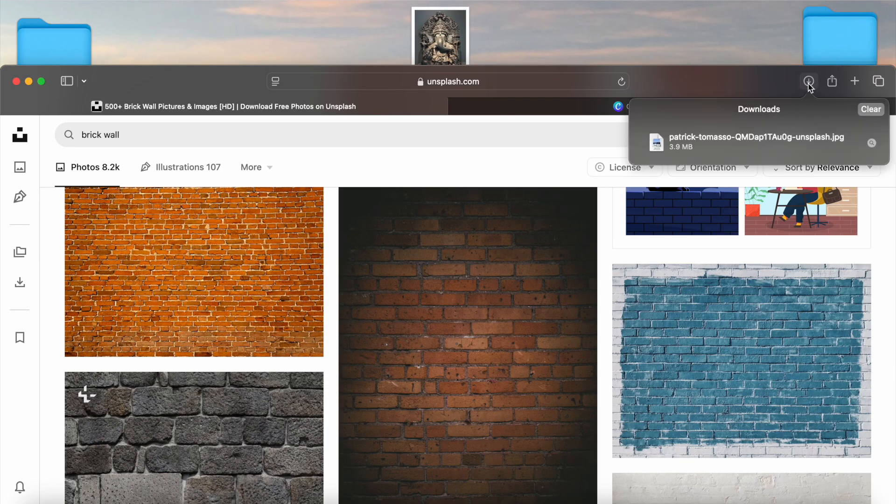
{"action": "left_click_drag", "start_coordinate": [690, 149], "coordinate": [542, 40]}
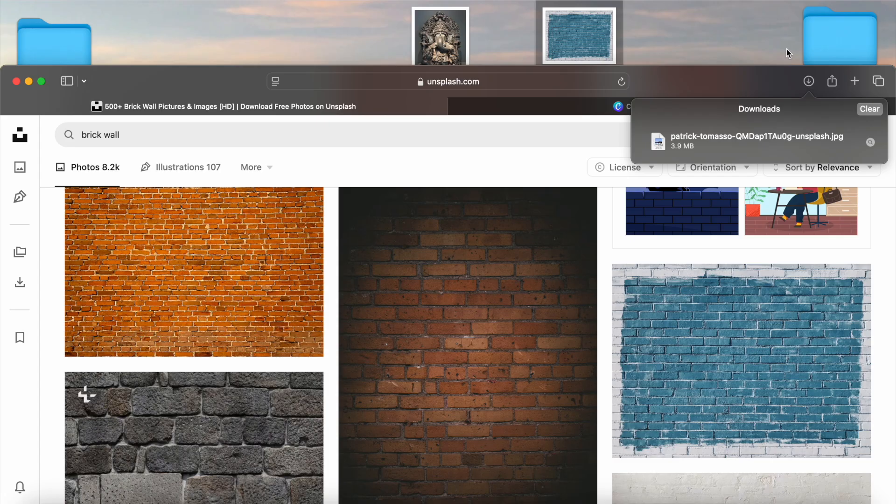
{"action": "left_click", "coordinate": [869, 109]}
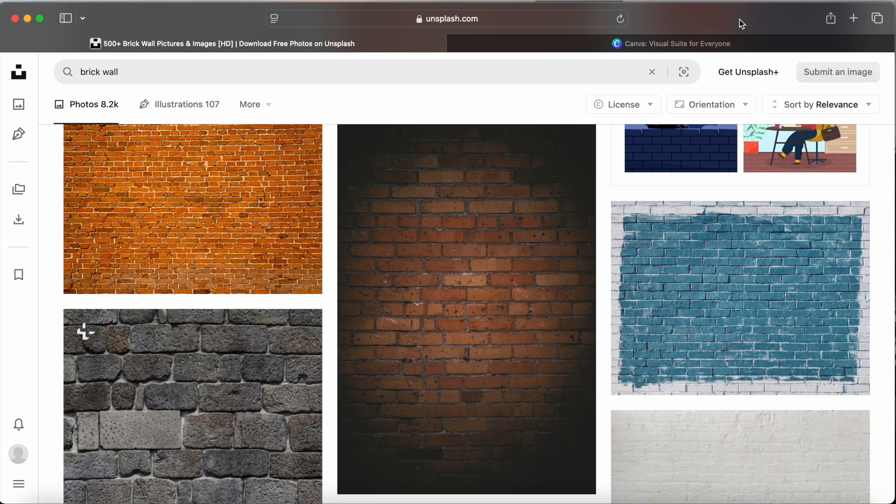
Replace the Unsplash search term with "street art" and run the search
{"action": "scroll", "coordinate": [528, 238], "scroll_direction": "up", "scroll_amount": 10}
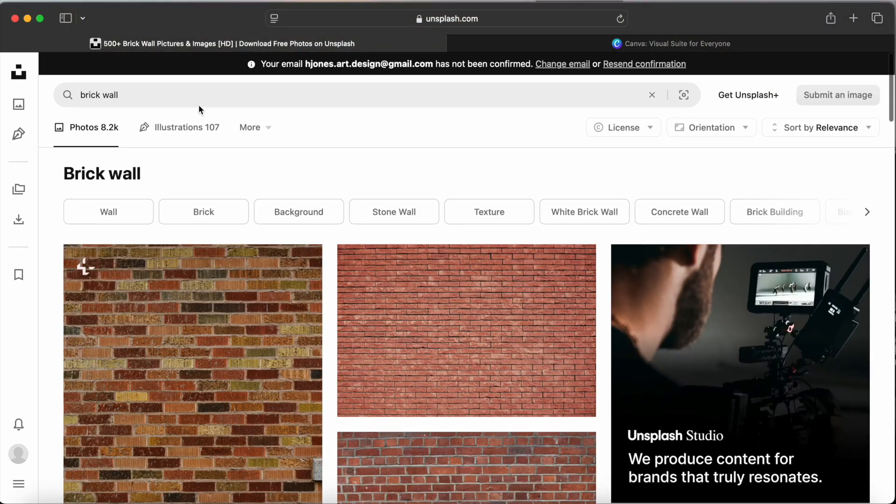
{"action": "left_click", "coordinate": [170, 97]}
{"action": "key", "text": "BackSpace"}
{"action": "key", "text": "BackSpace"}
{"action": "key", "text": "BackSpace"}
{"action": "key", "text": "BackSpace"}
{"action": "key", "text": "BackSpace"}
{"action": "key", "text": "BackSpace"}
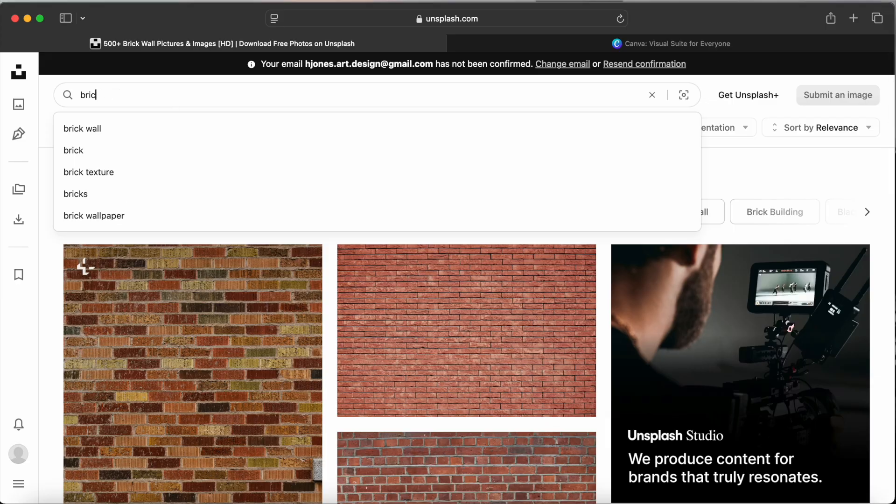
{"action": "key", "text": "BackSpace"}
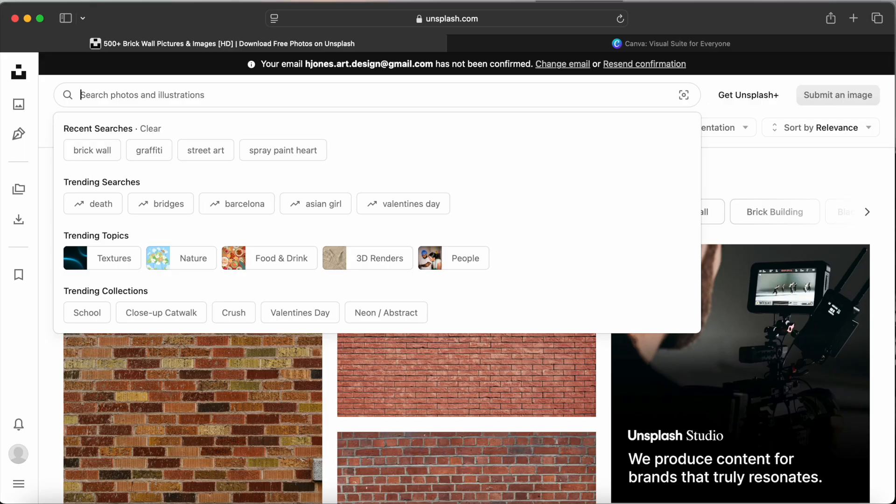
{"action": "type", "text": "stree"}
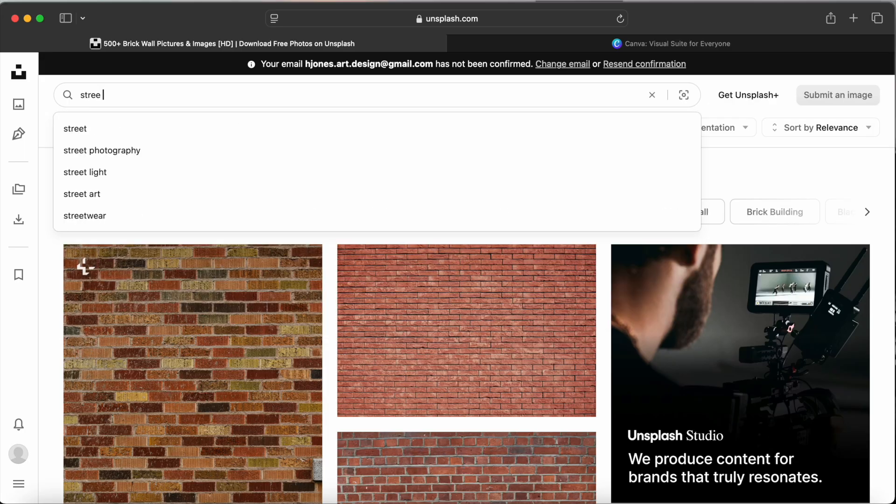
{"action": "type", "text": "t art"}
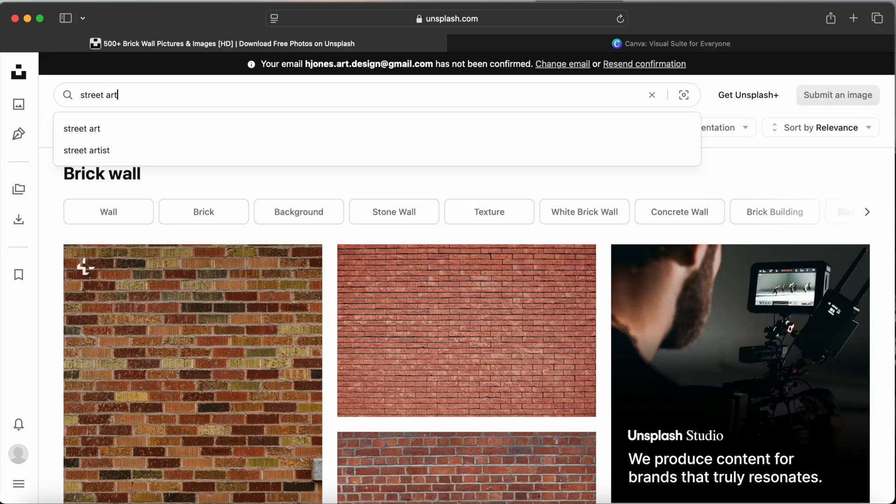
{"action": "key", "text": "Return"}
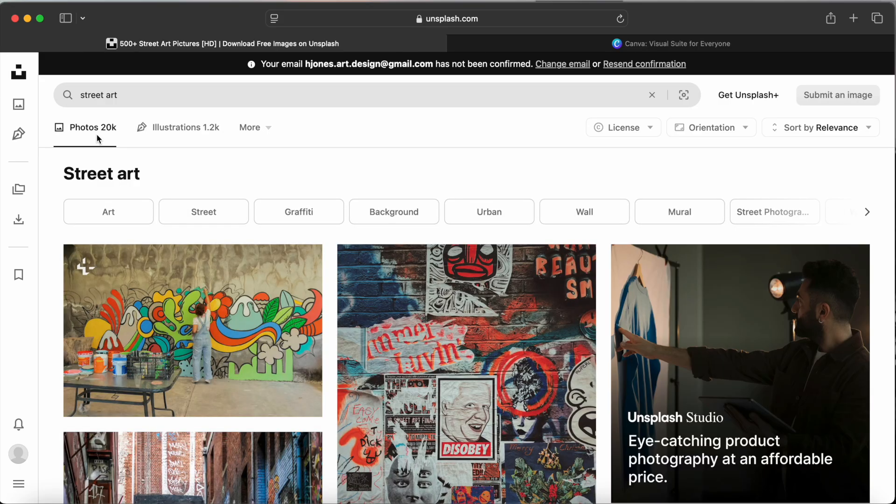
Browse the street art results for freely downloadable photos of graffiti and poster-covered walls
{"action": "scroll", "coordinate": [390, 397], "scroll_direction": "down", "scroll_amount": 6}
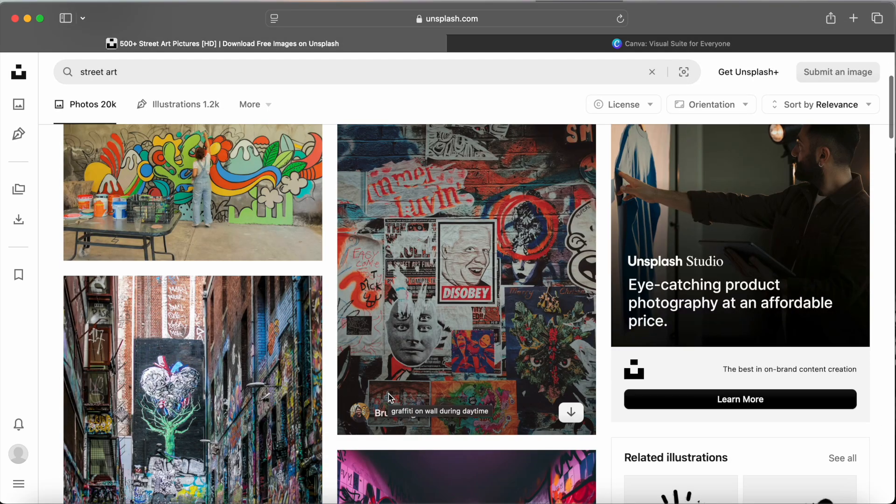
{"action": "scroll", "coordinate": [390, 397], "scroll_direction": "down", "scroll_amount": 12}
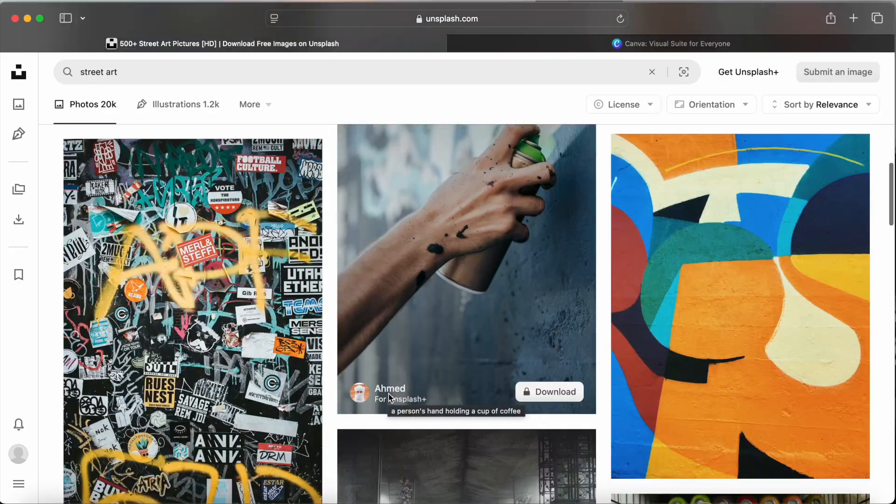
{"action": "scroll", "coordinate": [390, 397], "scroll_direction": "down", "scroll_amount": 15}
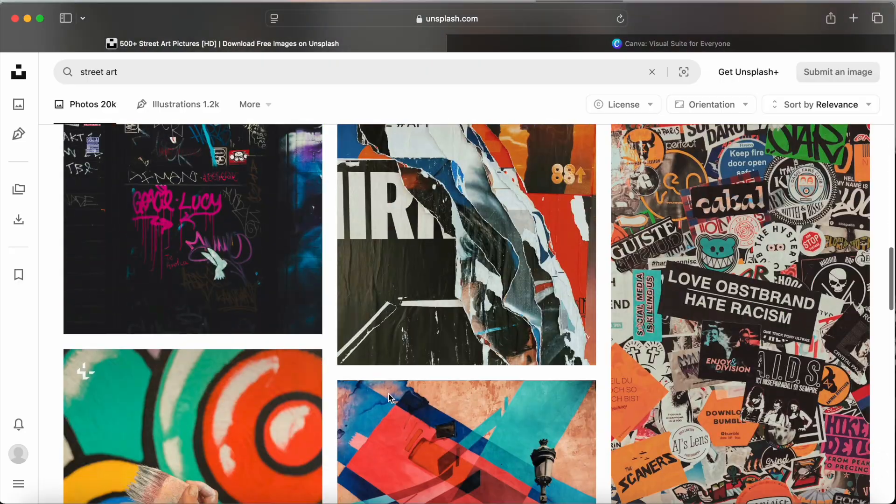
{"action": "scroll", "coordinate": [387, 393], "scroll_direction": "down", "scroll_amount": 5}
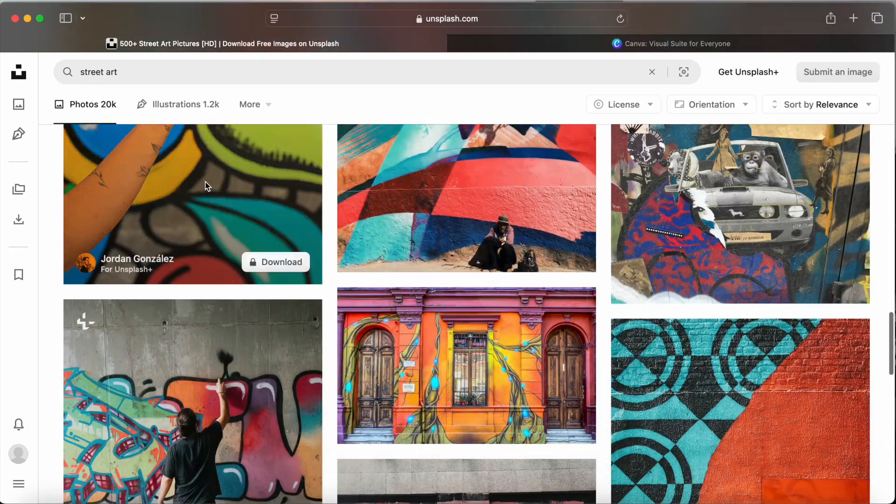
{"action": "scroll", "coordinate": [209, 190], "scroll_direction": "down", "scroll_amount": 5}
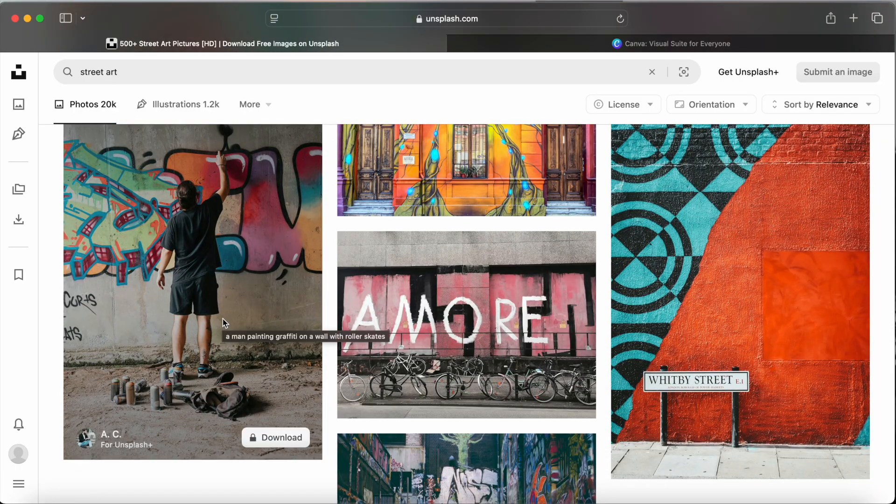
{"action": "scroll", "coordinate": [223, 318], "scroll_direction": "down", "scroll_amount": 1}
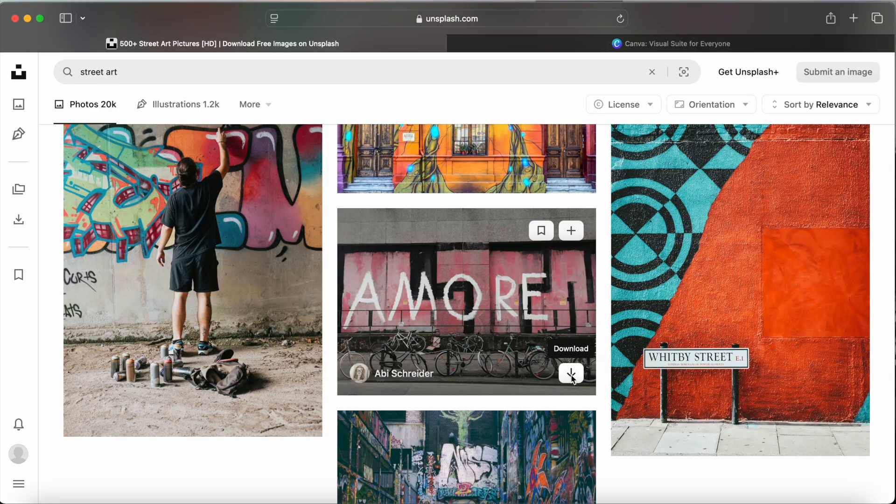
{"action": "scroll", "coordinate": [572, 376], "scroll_direction": "up", "scroll_amount": 10}
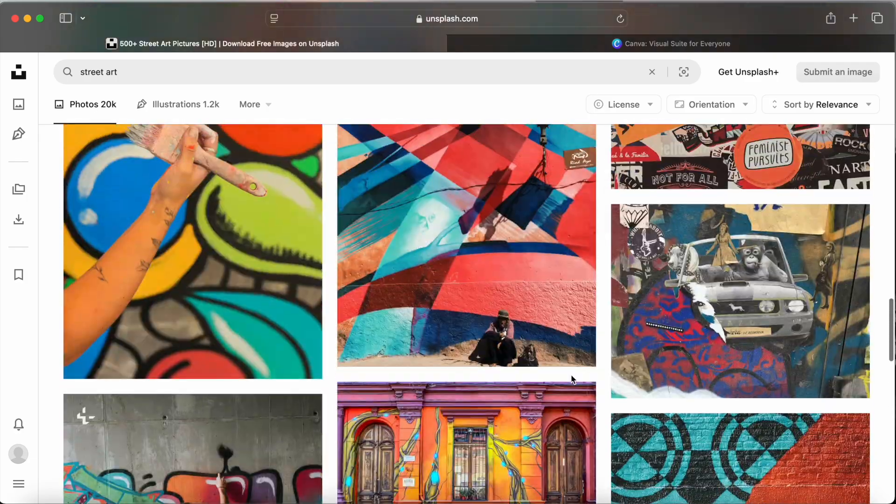
{"action": "scroll", "coordinate": [571, 375], "scroll_direction": "up", "scroll_amount": 10}
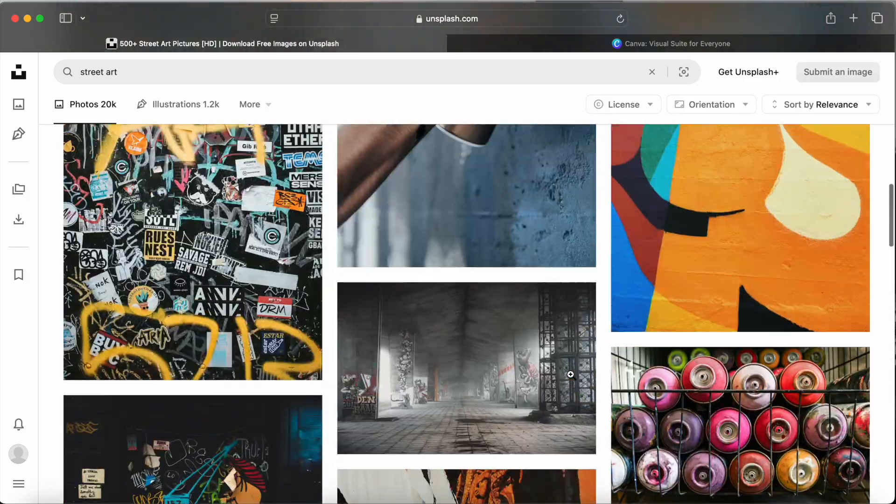
{"action": "scroll", "coordinate": [571, 375], "scroll_direction": "up", "scroll_amount": 8}
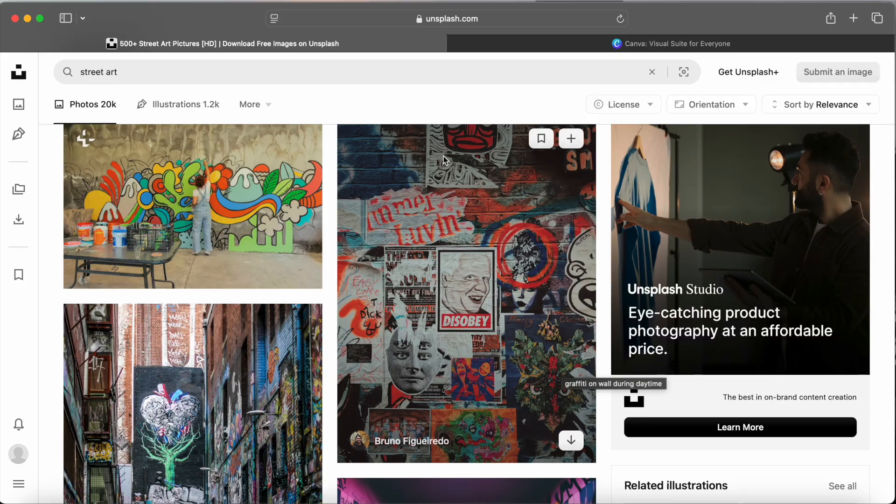
Download the photo of the graffiti brick wall with the DISOBEY poster, uncover the desktop and close the image preview
{"action": "left_click", "coordinate": [571, 440]}
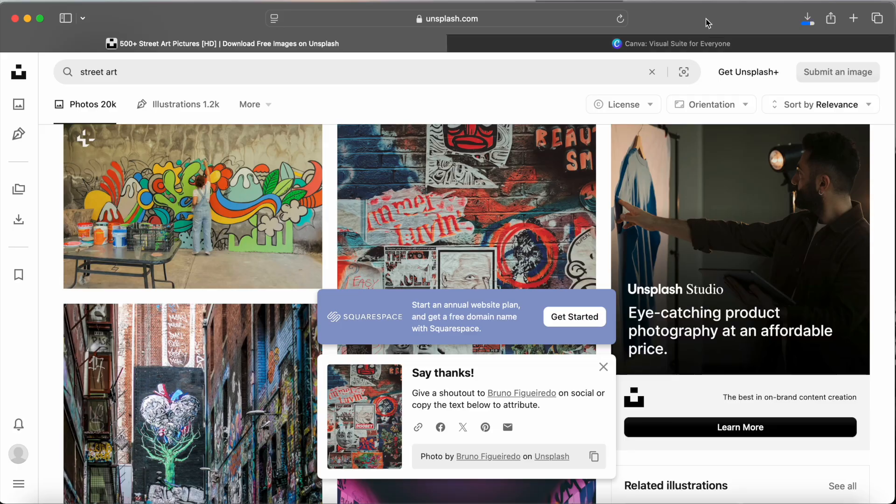
{"action": "left_click_drag", "start_coordinate": [704, 20], "coordinate": [702, 137]}
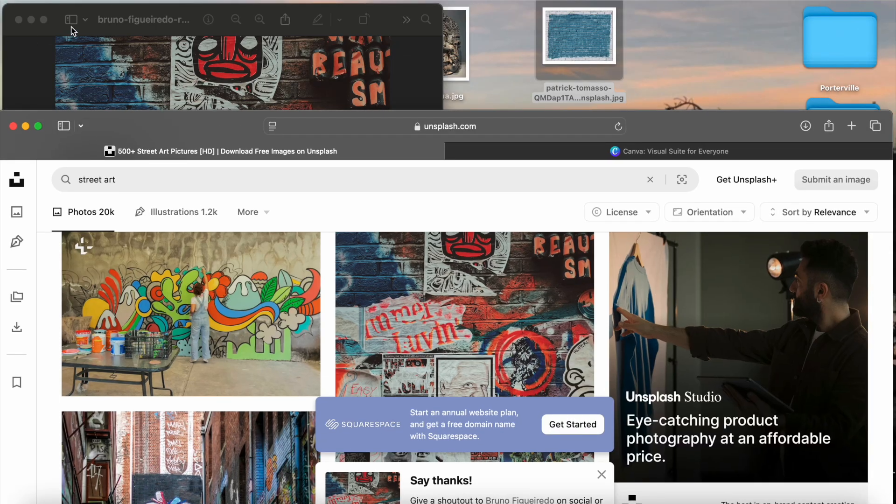
{"action": "left_click", "coordinate": [19, 19]}
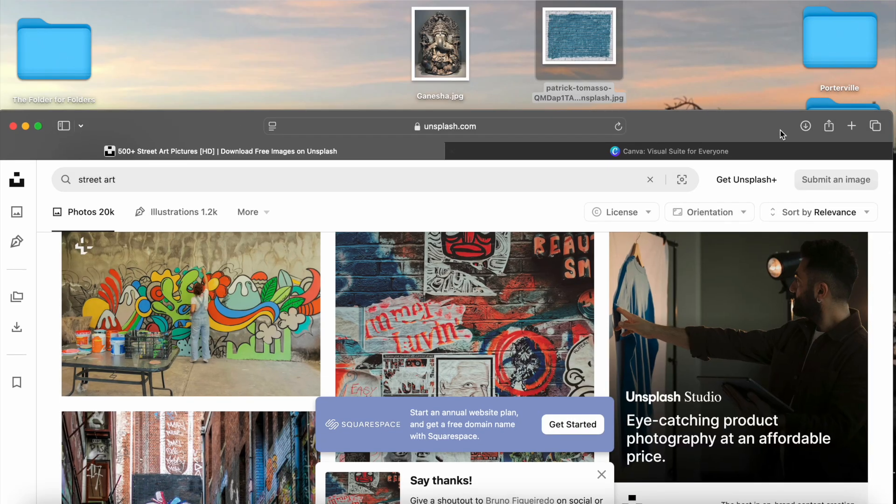
Place the downloaded DISOBEY wall image on the desktop beside the blue brick image, clear the download list and restore the browser window's position
{"action": "left_click", "coordinate": [806, 126]}
{"action": "left_click_drag", "start_coordinate": [710, 188], "coordinate": [650, 45]}
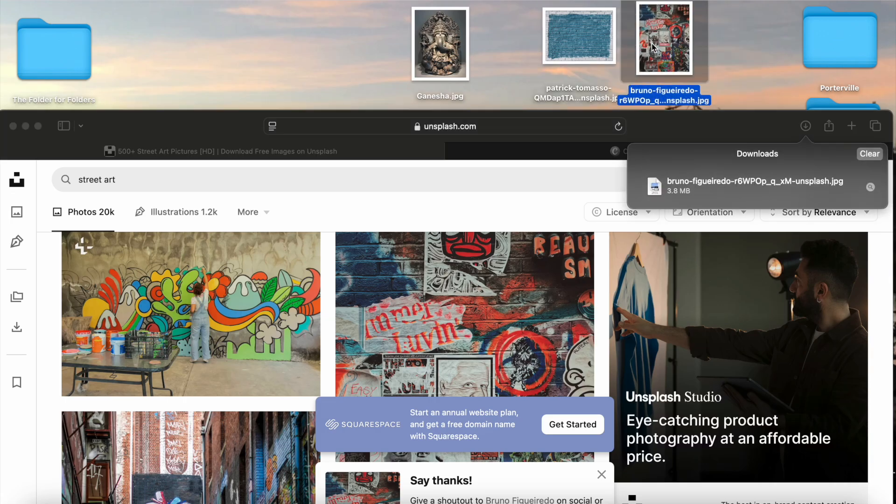
{"action": "left_click", "coordinate": [873, 152]}
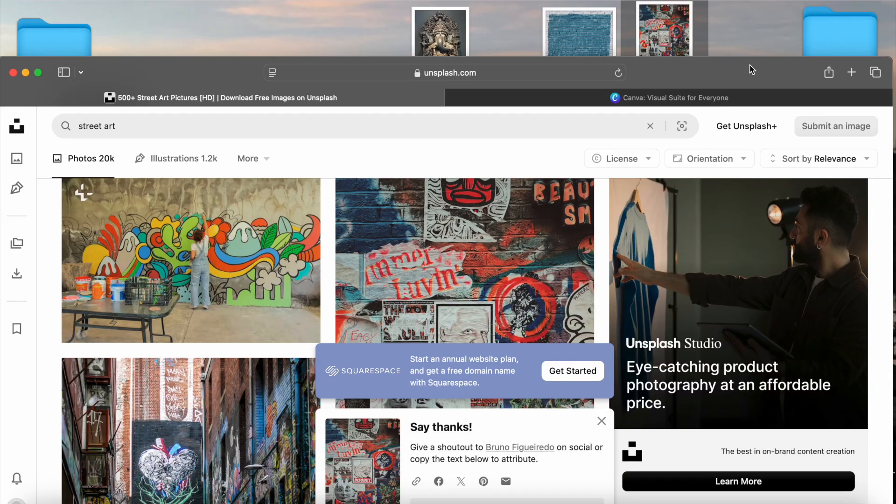
{"action": "double_click", "coordinate": [751, 135]}
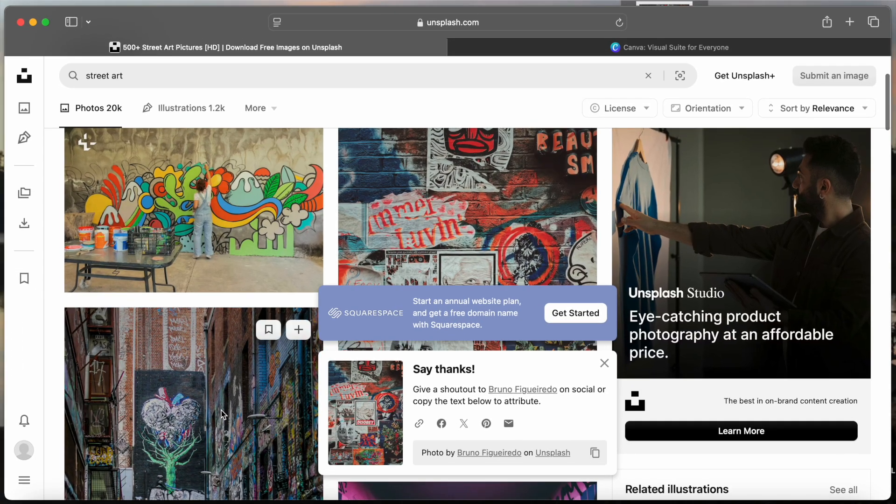
Download the photo of the black sticker-covered wall with yellow spray paint, closing its preview and the attribution pop-ups
{"action": "scroll", "coordinate": [222, 414], "scroll_direction": "down", "scroll_amount": 7}
{"action": "left_click", "coordinate": [605, 363]}
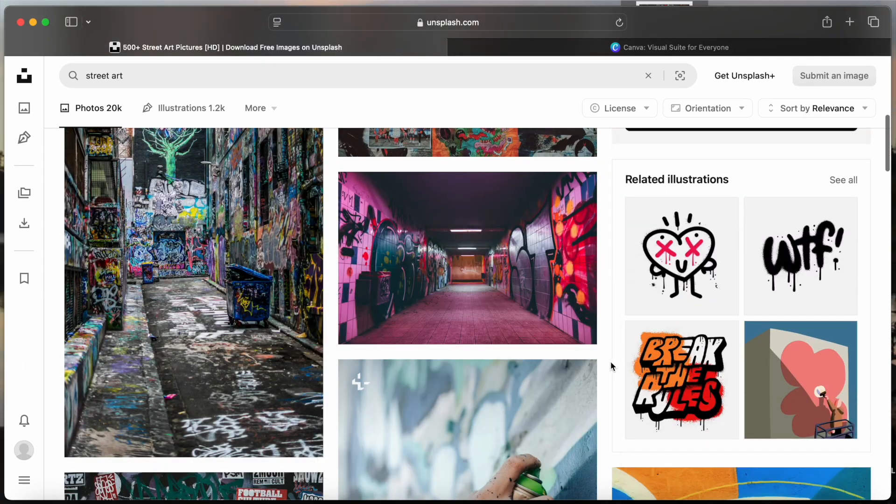
{"action": "scroll", "coordinate": [611, 364], "scroll_direction": "down", "scroll_amount": 7}
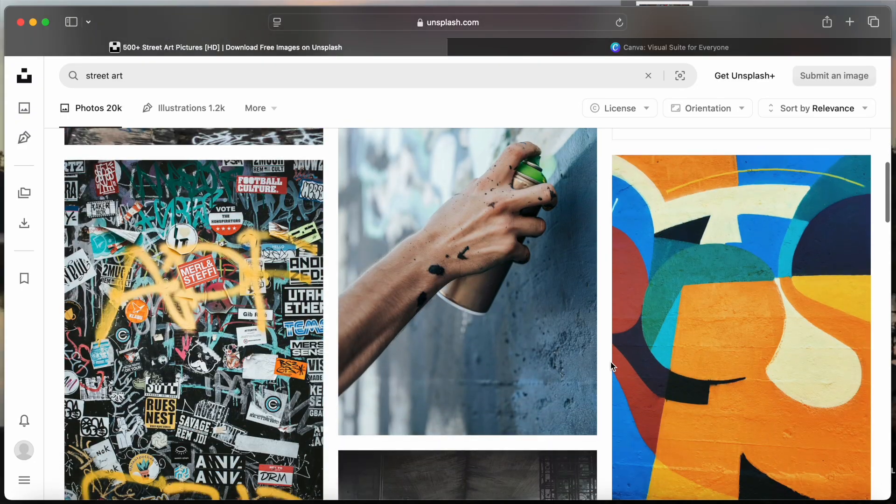
{"action": "scroll", "coordinate": [611, 365], "scroll_direction": "down", "scroll_amount": 2}
{"action": "left_click", "coordinate": [298, 440]}
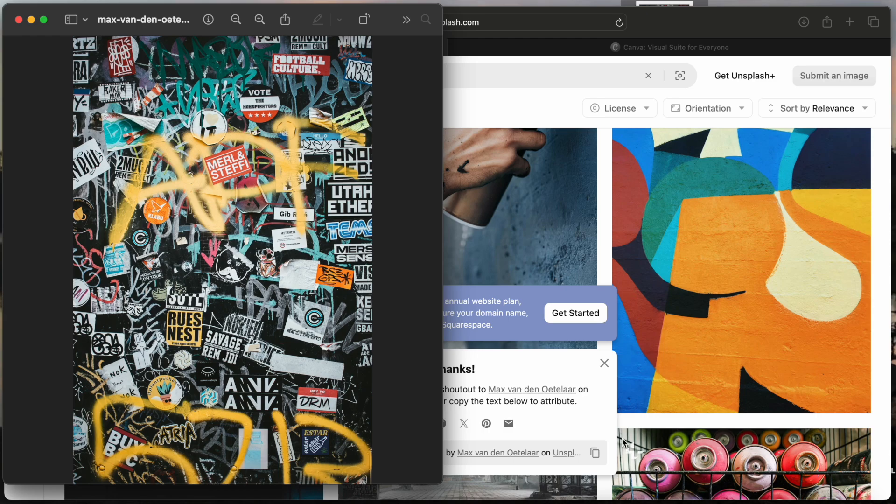
{"action": "left_click", "coordinate": [19, 20]}
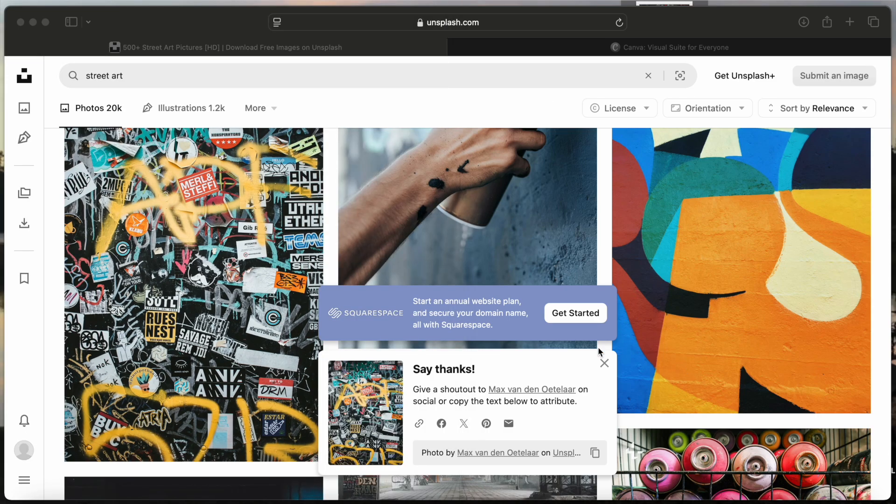
{"action": "left_click", "coordinate": [604, 363]}
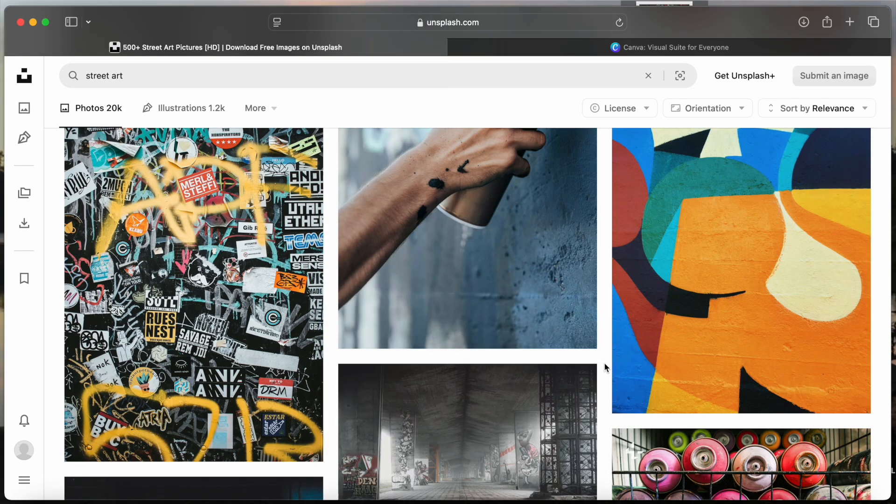
Download the sticker collage photo reading "LOVE OBSTBRAND HATE RACISM" and dismiss its attribution pop-up
{"action": "scroll", "coordinate": [604, 362], "scroll_direction": "down", "scroll_amount": 5}
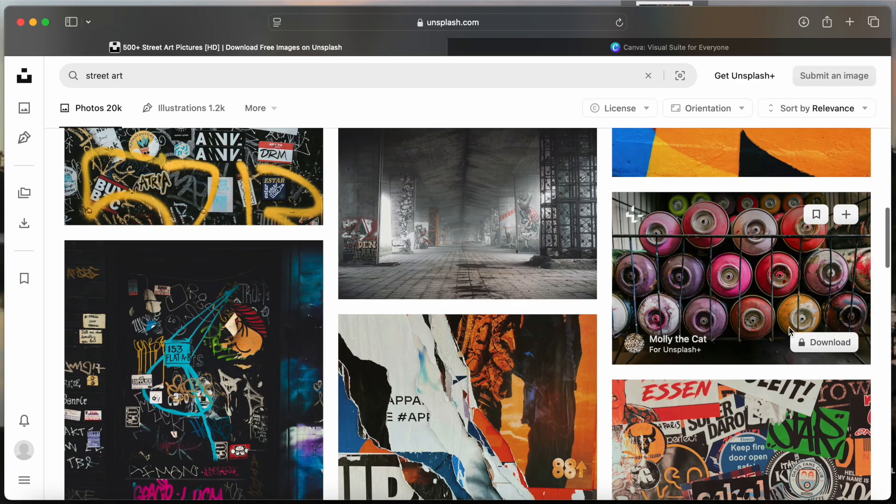
{"action": "scroll", "coordinate": [450, 379], "scroll_direction": "down", "scroll_amount": 5}
{"action": "scroll", "coordinate": [449, 379], "scroll_direction": "down", "scroll_amount": 4}
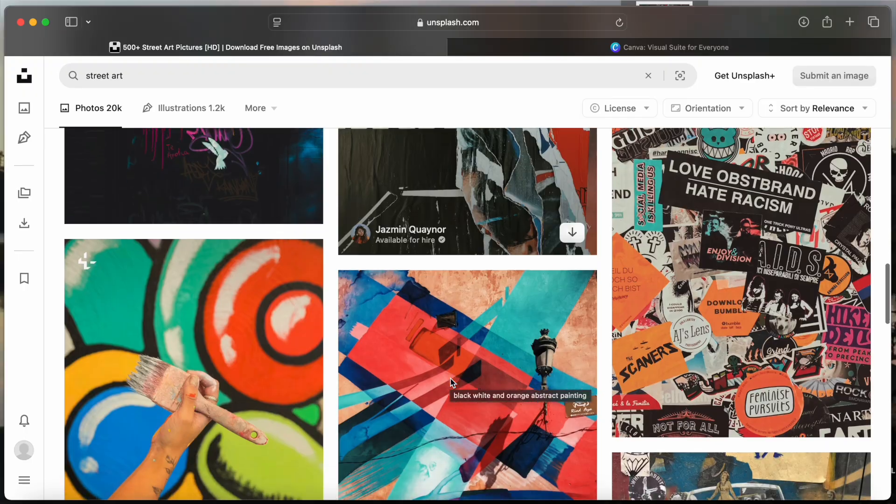
{"action": "left_click", "coordinate": [846, 415]}
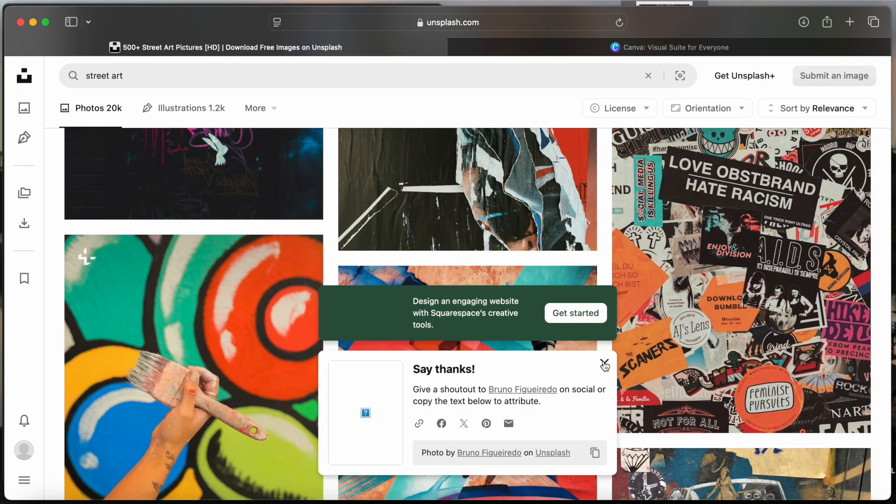
{"action": "left_click", "coordinate": [604, 364]}
Download the photo of the pink AMORE wall with bicycles from the street art results
{"action": "scroll", "coordinate": [602, 366], "scroll_direction": "down", "scroll_amount": 10}
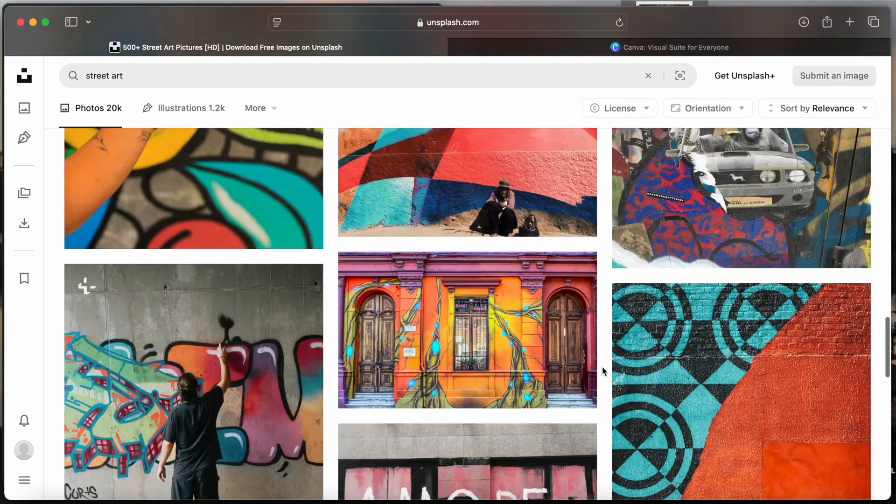
{"action": "scroll", "coordinate": [602, 366], "scroll_direction": "down", "scroll_amount": 6}
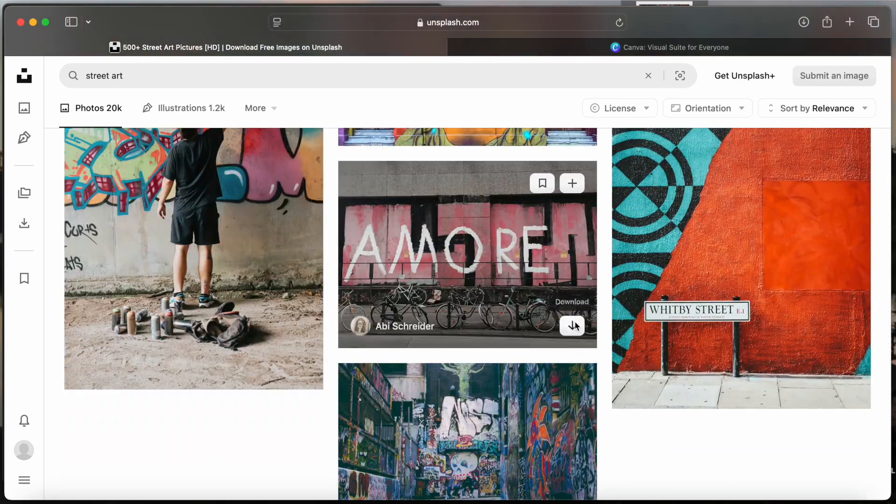
{"action": "left_click", "coordinate": [573, 326]}
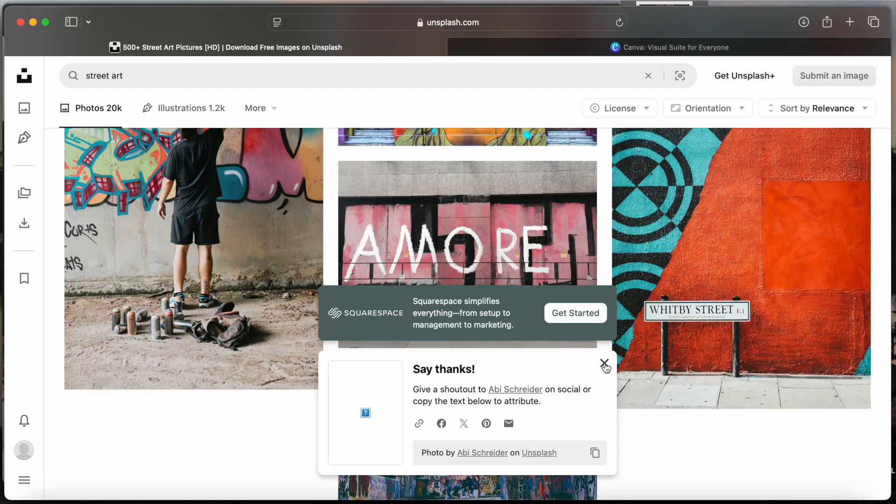
Download the red and turquoise Whitby Street wall photo, then close all open image previews and the attribution pop-up
{"action": "mouse_move", "coordinate": [818, 300]}
{"action": "left_click", "coordinate": [846, 387]}
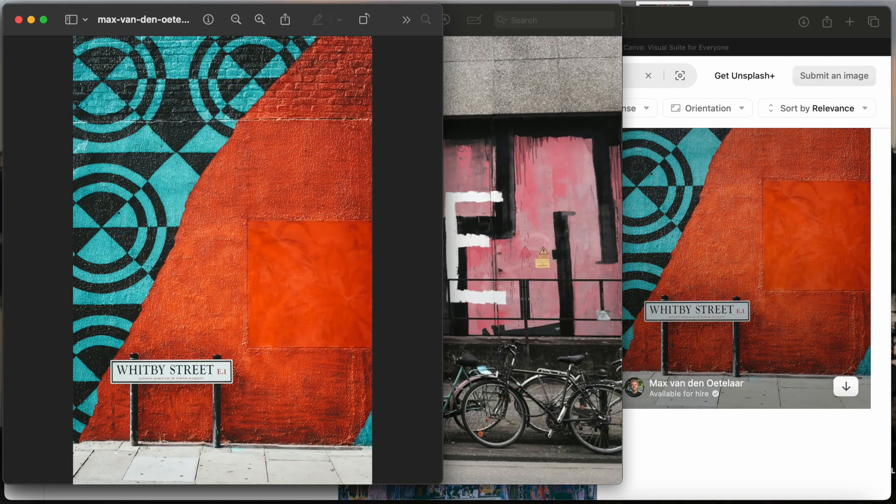
{"action": "left_click", "coordinate": [19, 20]}
{"action": "left_click", "coordinate": [19, 20]}
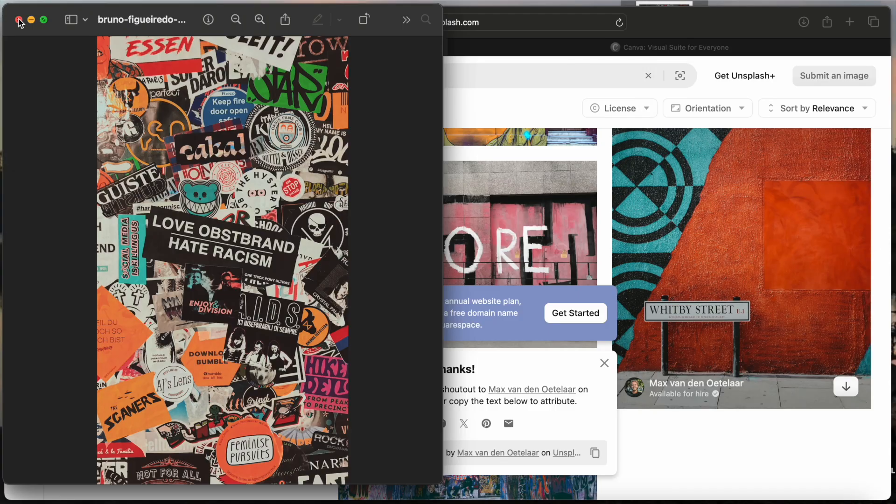
{"action": "left_click", "coordinate": [19, 20]}
{"action": "scroll", "coordinate": [561, 239], "scroll_direction": "down", "scroll_amount": 5}
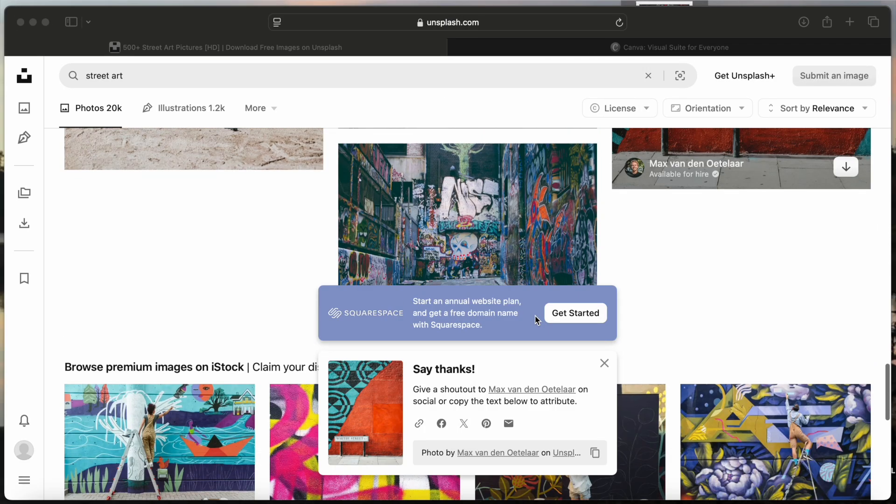
{"action": "left_click", "coordinate": [605, 363]}
Return to the start of the street art results and switch to the related Graffiti search
{"action": "scroll", "coordinate": [654, 276], "scroll_direction": "up", "scroll_amount": 10}
{"action": "scroll", "coordinate": [654, 276], "scroll_direction": "up", "scroll_amount": 15}
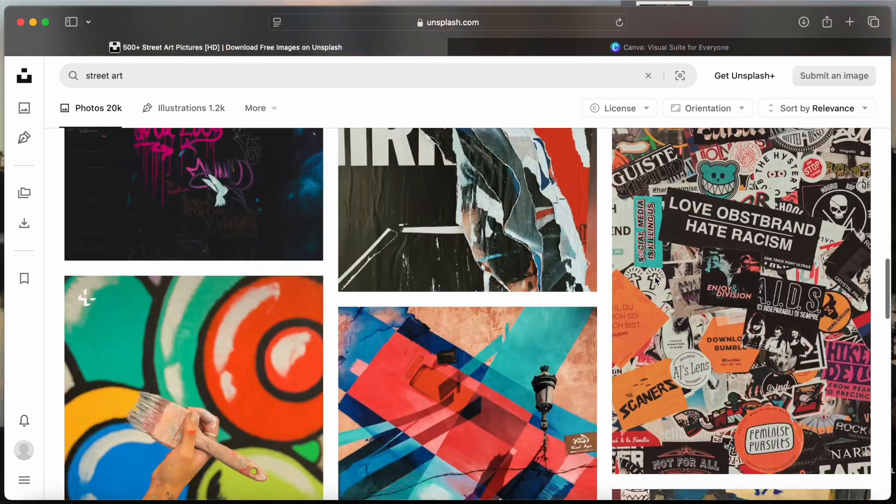
{"action": "scroll", "coordinate": [655, 276], "scroll_direction": "up", "scroll_amount": 8}
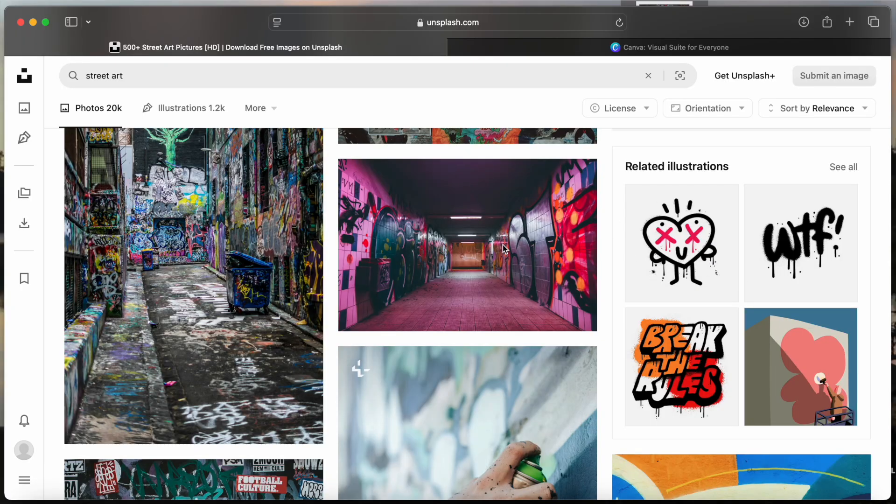
{"action": "scroll", "coordinate": [614, 242], "scroll_direction": "up", "scroll_amount": 10}
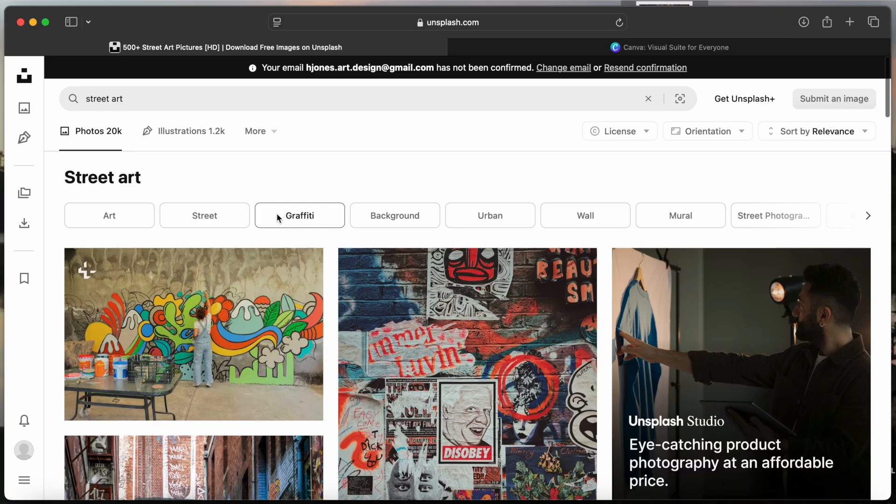
{"action": "left_click", "coordinate": [300, 216]}
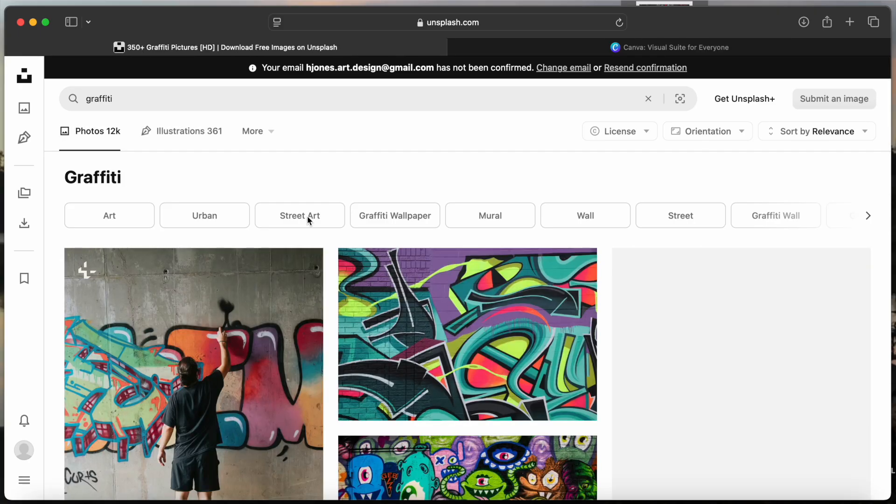
Download the photo of the colorful cartoon monster mural from the graffiti results
{"action": "scroll", "coordinate": [496, 393], "scroll_direction": "down", "scroll_amount": 1}
{"action": "scroll", "coordinate": [495, 393], "scroll_direction": "down", "scroll_amount": 5}
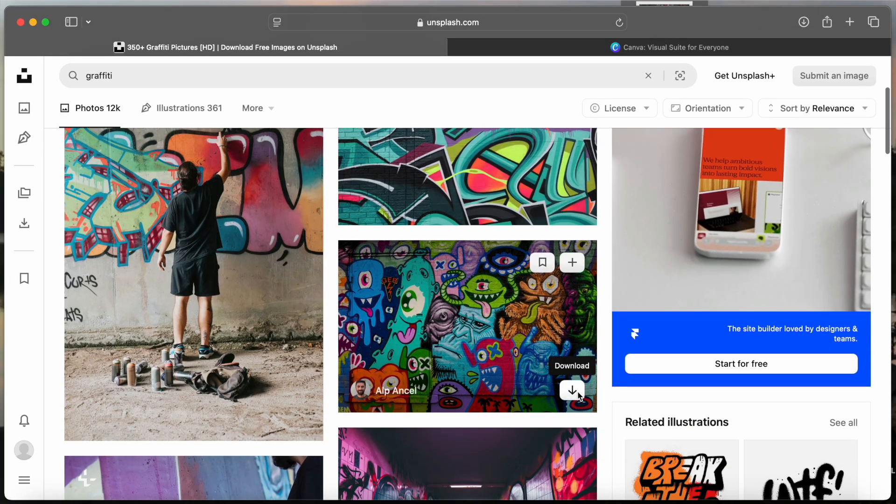
{"action": "left_click", "coordinate": [572, 390]}
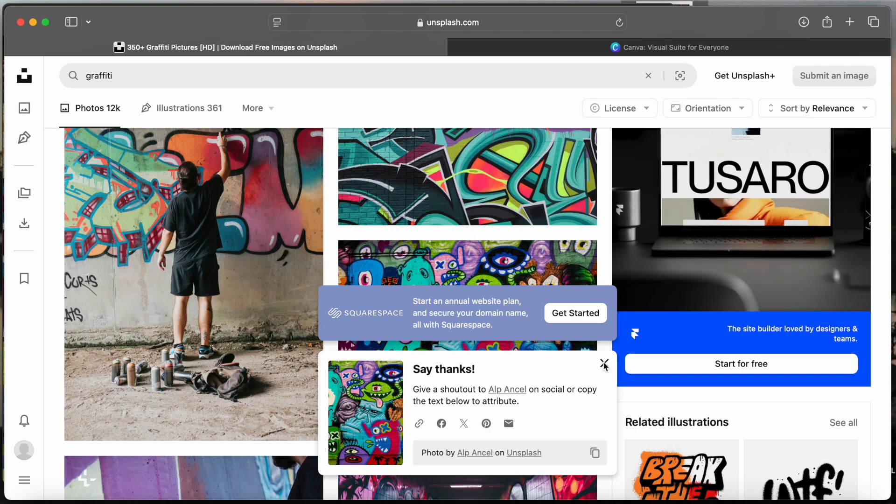
Download the gray wall photo reading TIME EATS EVERYTHING from the graffiti results, then close the open image previews
{"action": "left_click", "coordinate": [605, 364]}
{"action": "scroll", "coordinate": [485, 356], "scroll_direction": "down", "scroll_amount": 15}
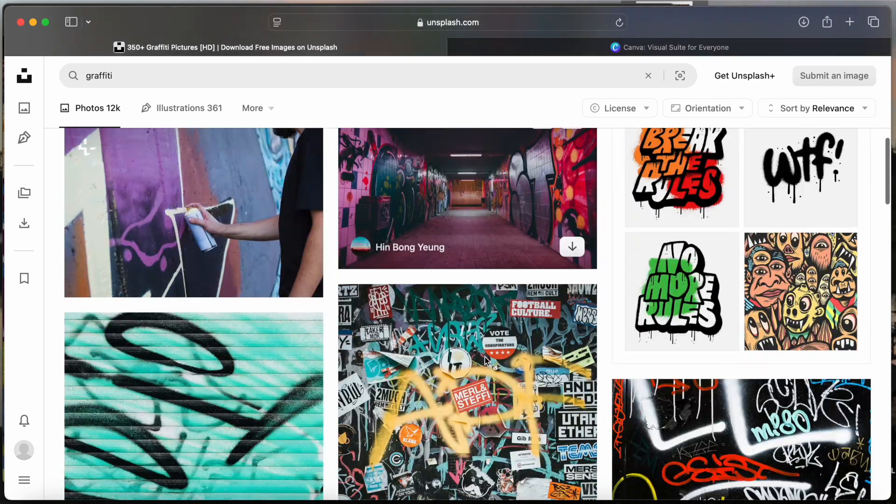
{"action": "scroll", "coordinate": [485, 359], "scroll_direction": "down", "scroll_amount": 15}
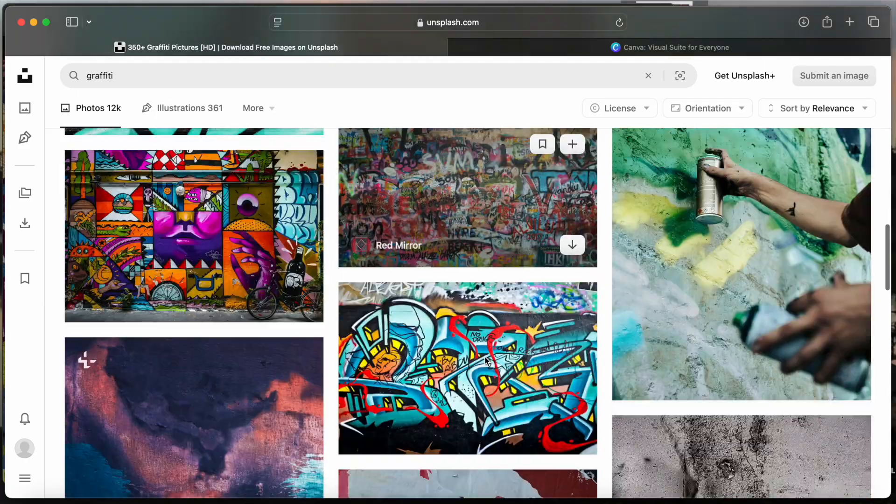
{"action": "scroll", "coordinate": [484, 357], "scroll_direction": "down", "scroll_amount": 10}
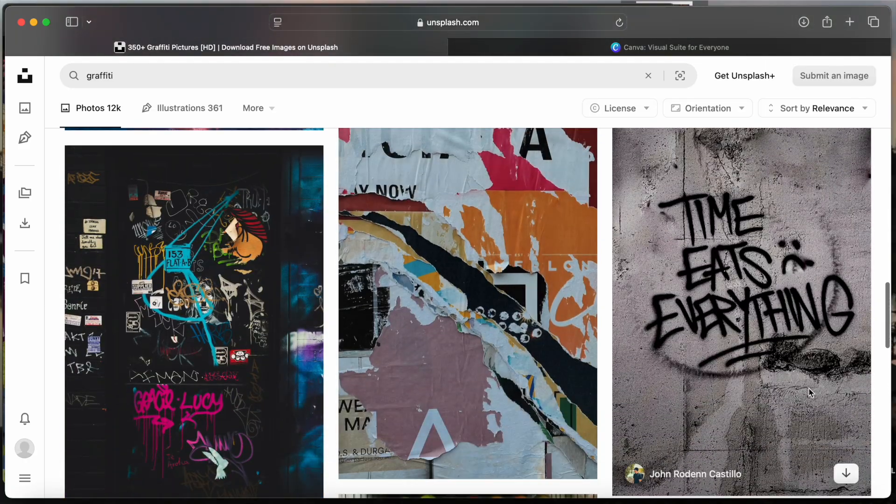
{"action": "left_click", "coordinate": [846, 473]}
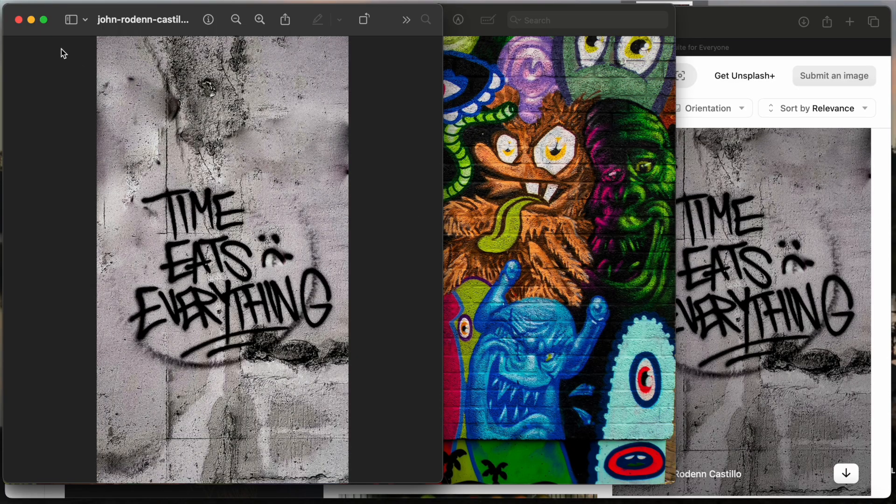
{"action": "left_click", "coordinate": [19, 21]}
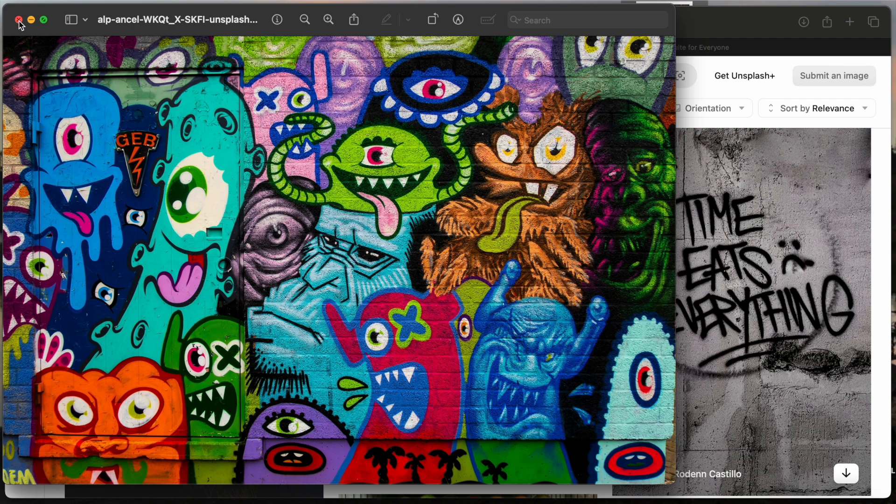
{"action": "left_click", "coordinate": [19, 20]}
Uncover the desktop, show the browser's downloads list, and move the blue brick and sticker wall photos from the desktop into the Coolage folder
{"action": "left_click_drag", "start_coordinate": [729, 25], "coordinate": [728, 120]}
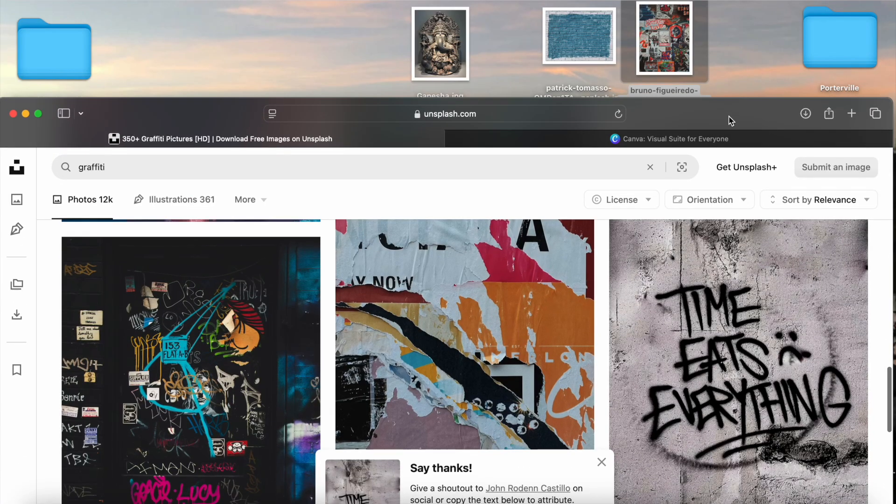
{"action": "left_click", "coordinate": [805, 114]}
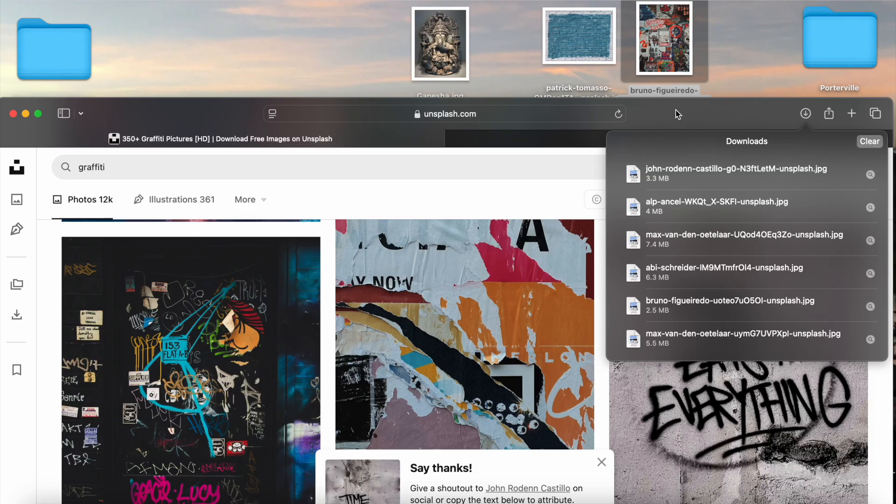
{"action": "left_click_drag", "start_coordinate": [679, 114], "coordinate": [679, 191]}
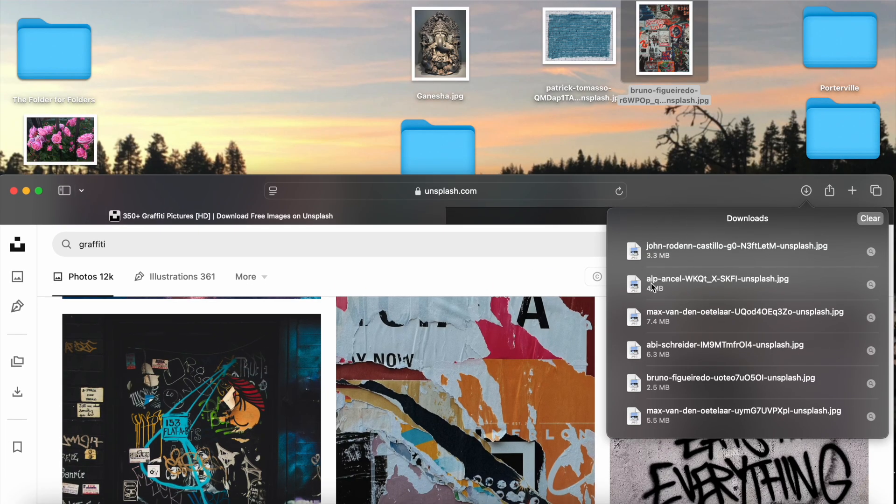
{"action": "left_click_drag", "start_coordinate": [679, 189], "coordinate": [679, 224]}
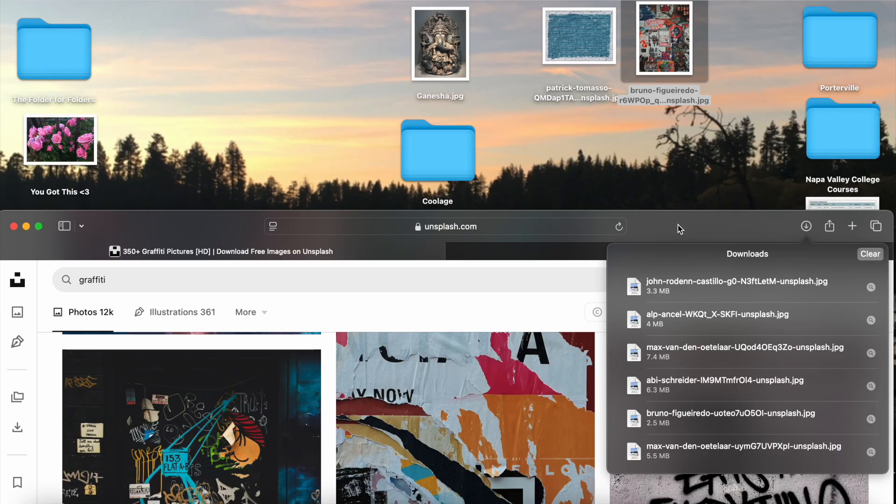
{"action": "left_click_drag", "start_coordinate": [574, 36], "coordinate": [446, 154]}
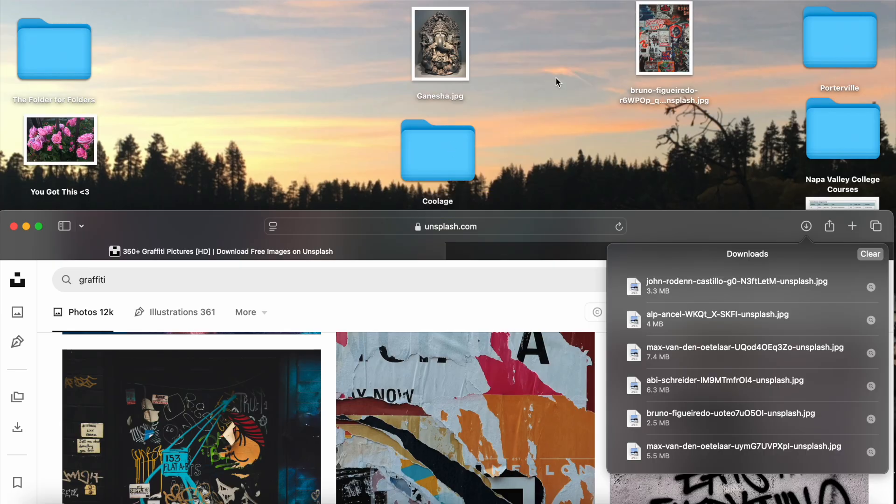
{"action": "left_click_drag", "start_coordinate": [667, 37], "coordinate": [441, 161]}
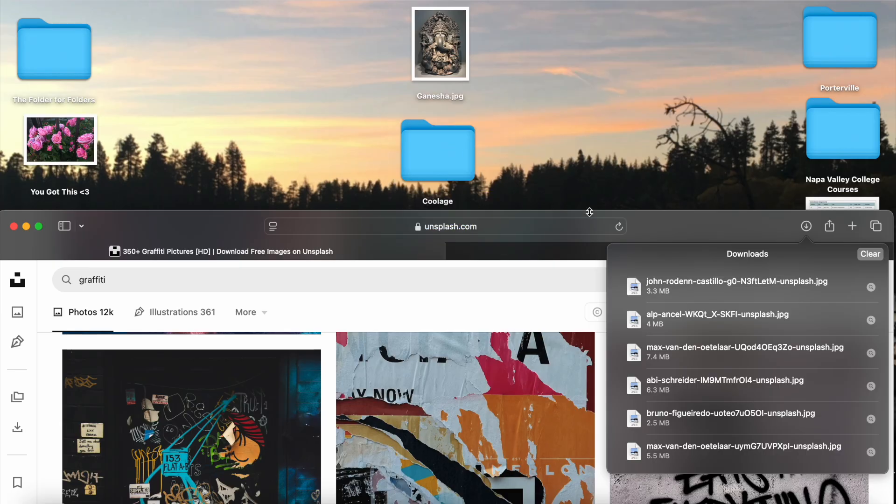
Move the six downloaded Unsplash photos from the downloads list into the Coolage folder, then clear the list
{"action": "left_click_drag", "start_coordinate": [700, 285], "coordinate": [459, 157]}
{"action": "left_click_drag", "start_coordinate": [690, 283], "coordinate": [460, 149]}
{"action": "left_click_drag", "start_coordinate": [722, 324], "coordinate": [456, 168]}
{"action": "left_click_drag", "start_coordinate": [722, 357], "coordinate": [443, 148]}
{"action": "left_click_drag", "start_coordinate": [693, 382], "coordinate": [455, 168]}
{"action": "left_click_drag", "start_coordinate": [708, 420], "coordinate": [436, 157]}
{"action": "left_click_drag", "start_coordinate": [695, 468], "coordinate": [436, 161]}
{"action": "left_click", "coordinate": [869, 254]}
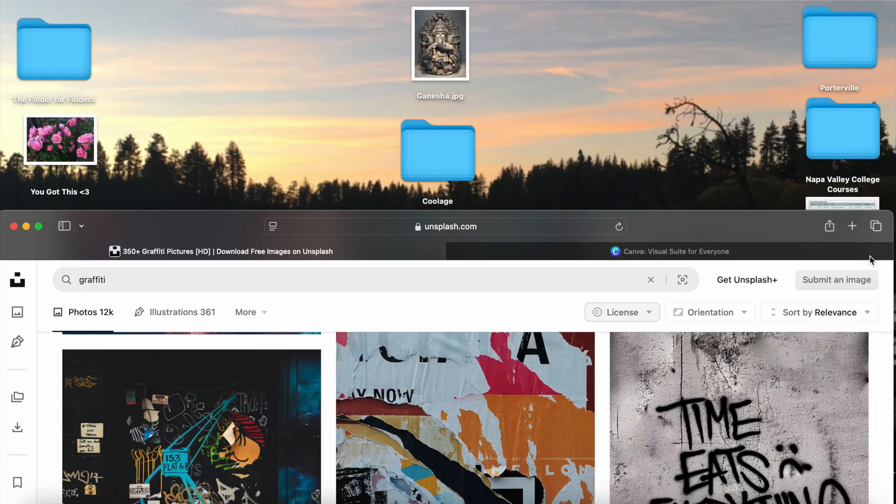
Minimize the browser window and open the Coolage folder on the desktop to check the collected photos
{"action": "left_click_drag", "start_coordinate": [762, 239], "coordinate": [750, 23]}
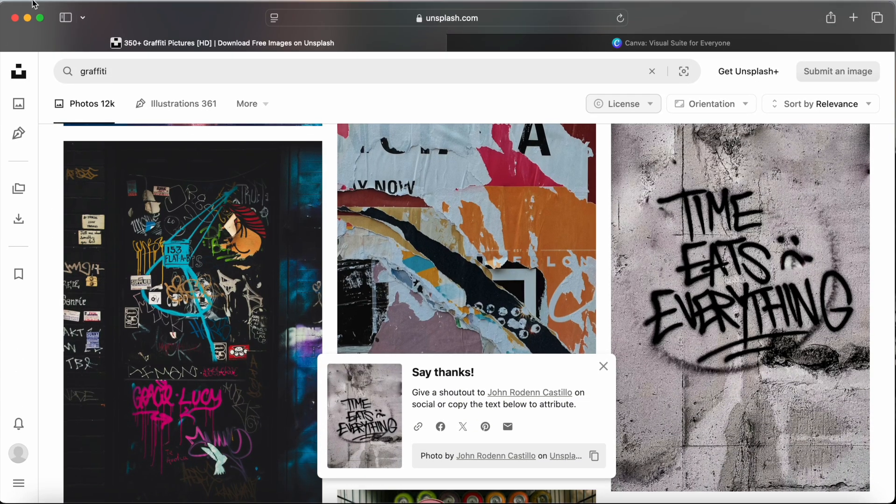
{"action": "left_click", "coordinate": [27, 19]}
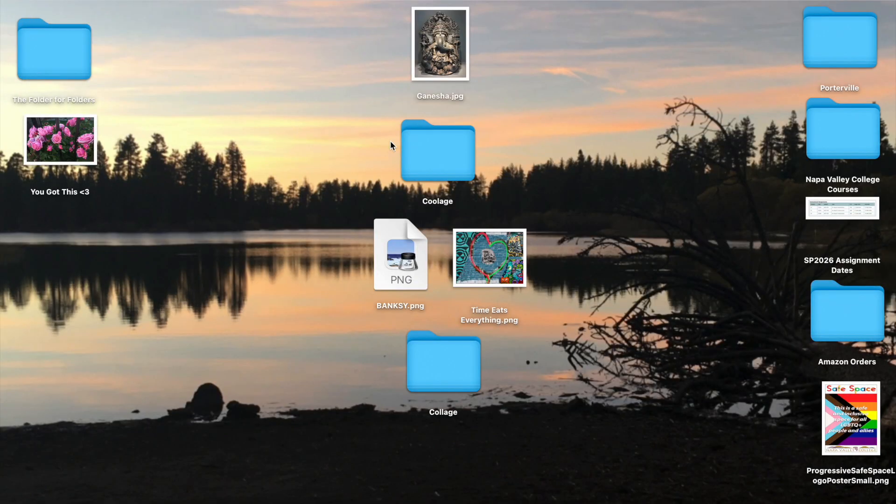
{"action": "left_click", "coordinate": [441, 167]}
{"action": "double_click", "coordinate": [442, 167]}
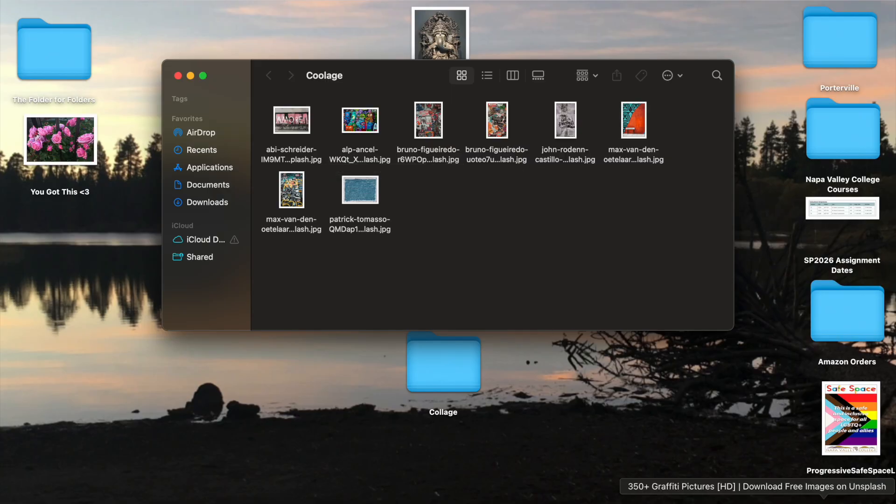
Return to the graffiti results in Safari, dismiss the attribution pop-up and go back up to the first photos
{"action": "left_click", "coordinate": [824, 500]}
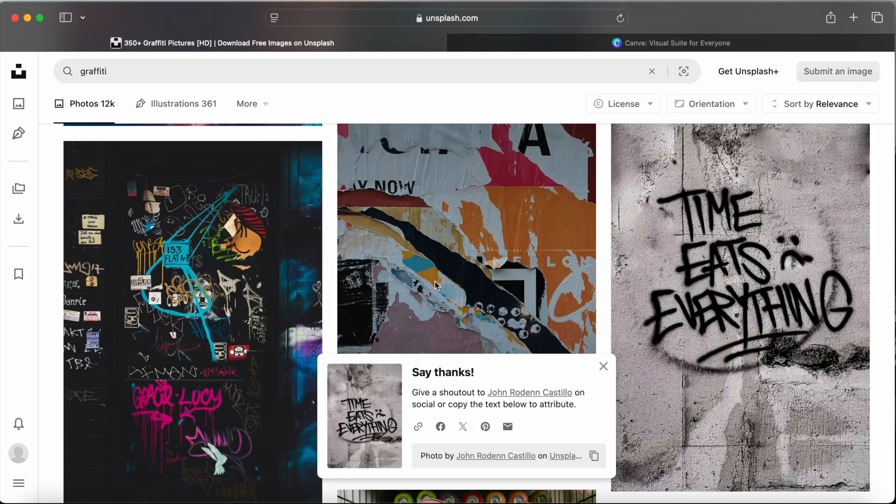
{"action": "left_click", "coordinate": [604, 367]}
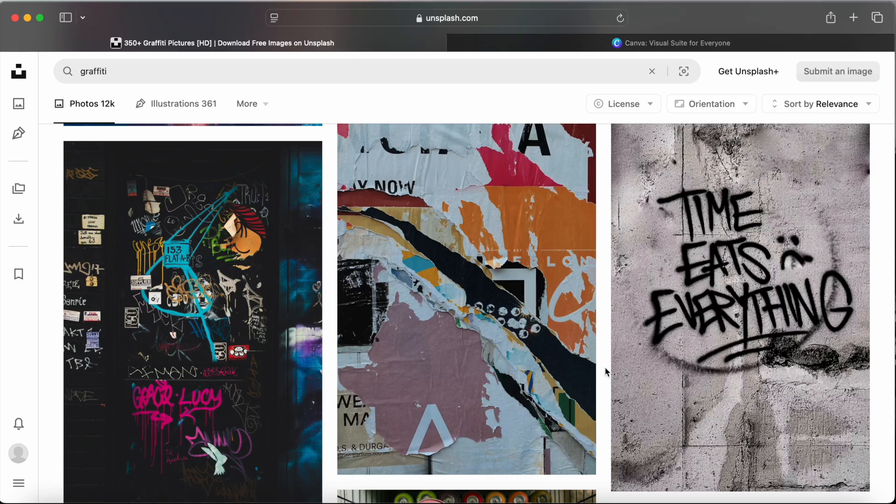
{"action": "scroll", "coordinate": [468, 322], "scroll_direction": "up", "scroll_amount": 8}
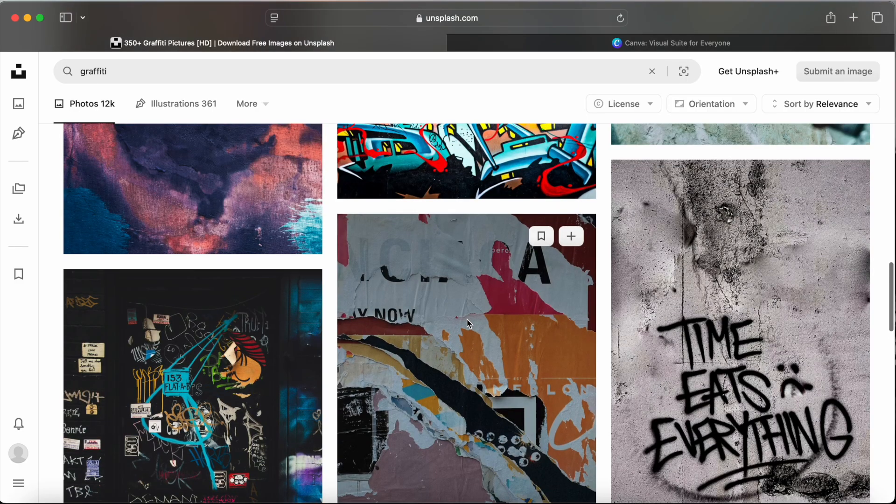
{"action": "scroll", "coordinate": [468, 322], "scroll_direction": "up", "scroll_amount": 10}
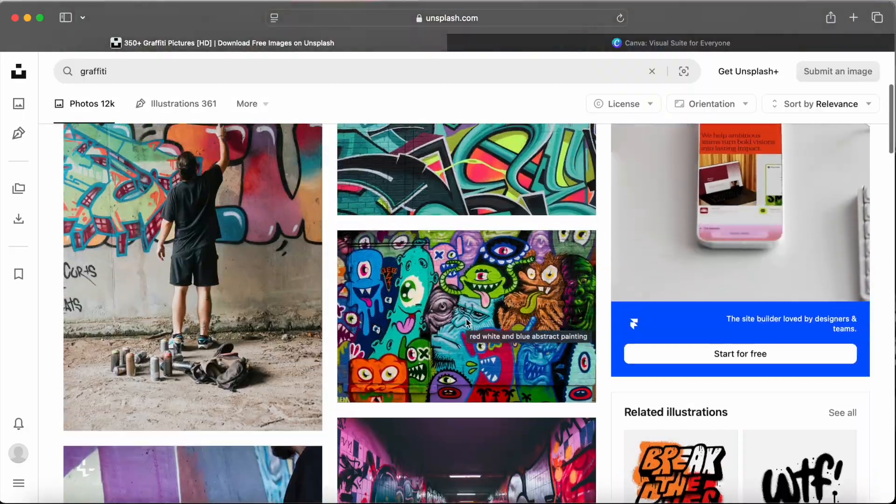
Switch to Canva and sign back in with the remembered Google account
{"action": "left_click", "coordinate": [667, 45]}
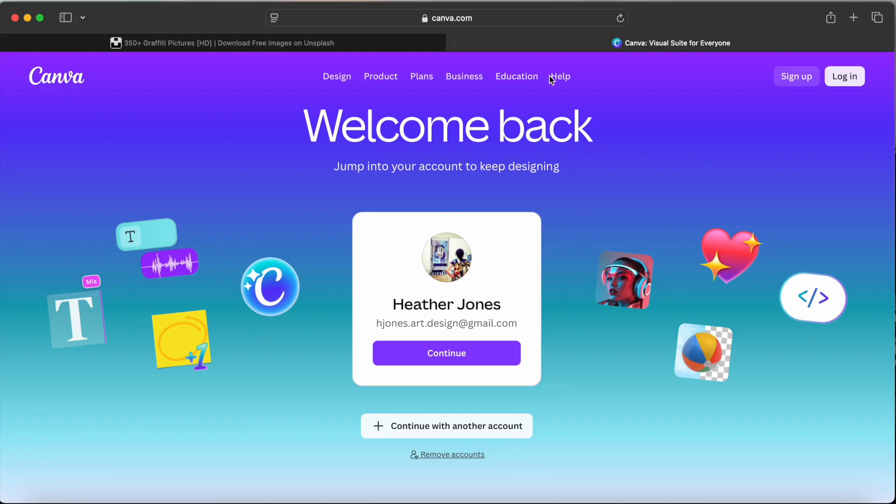
{"action": "left_click", "coordinate": [516, 76]}
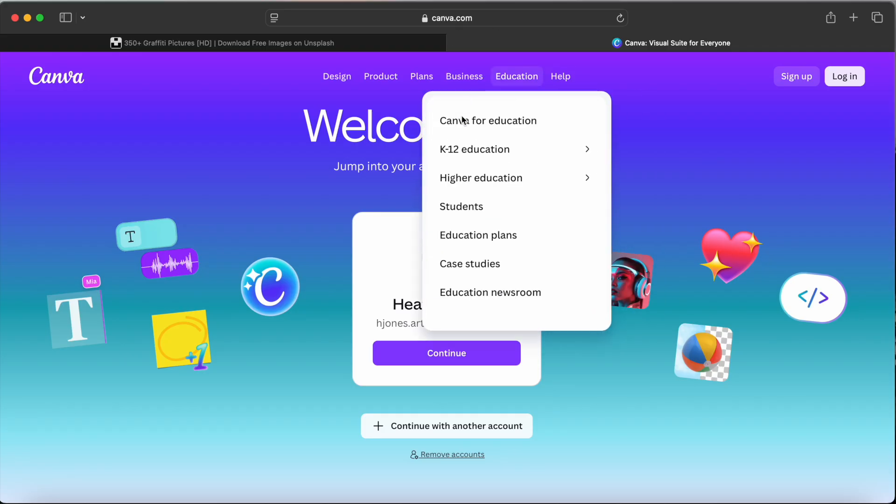
{"action": "left_click", "coordinate": [797, 81]}
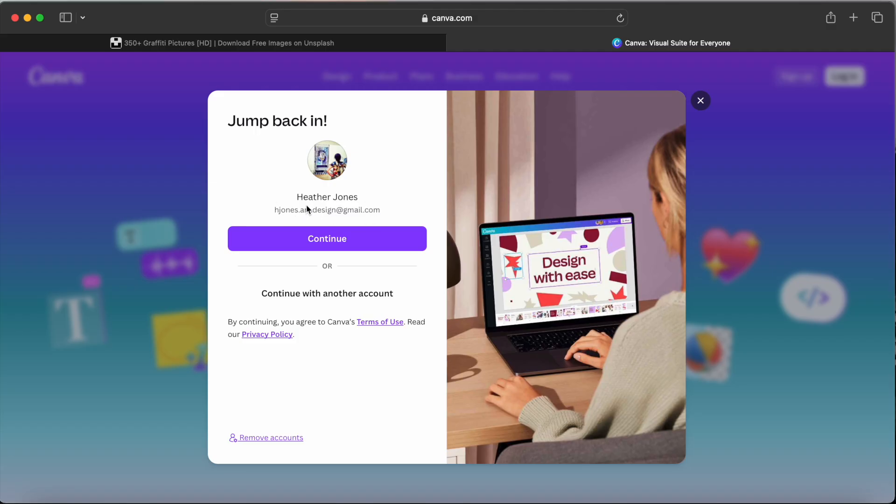
{"action": "left_click", "coordinate": [351, 240]}
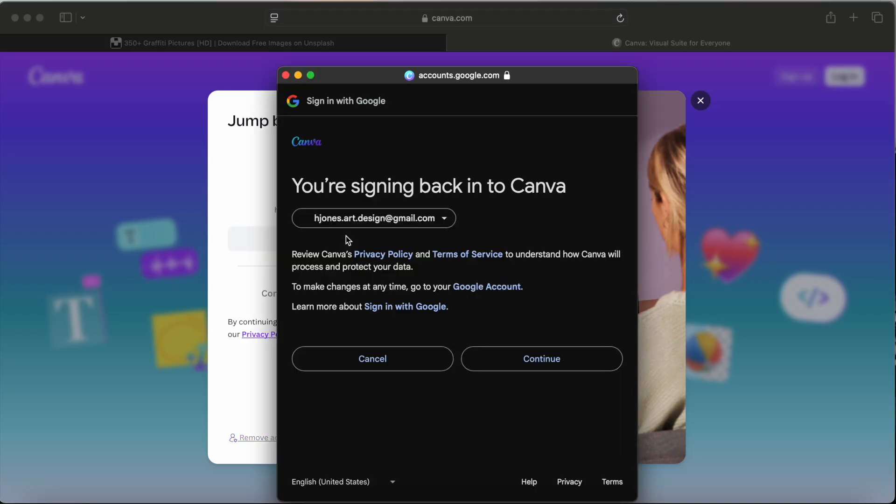
{"action": "left_click", "coordinate": [552, 362]}
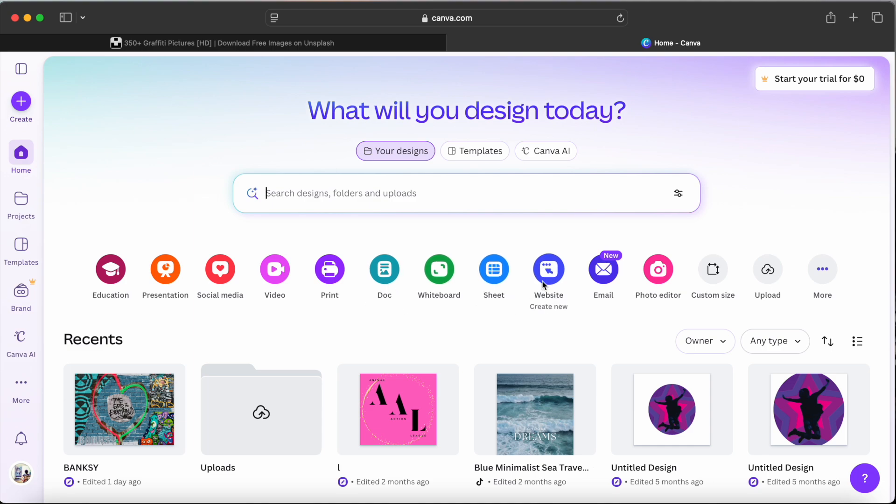
Create a new custom-size design 11 inches wide and 8.5 inches high
{"action": "left_click", "coordinate": [711, 272]}
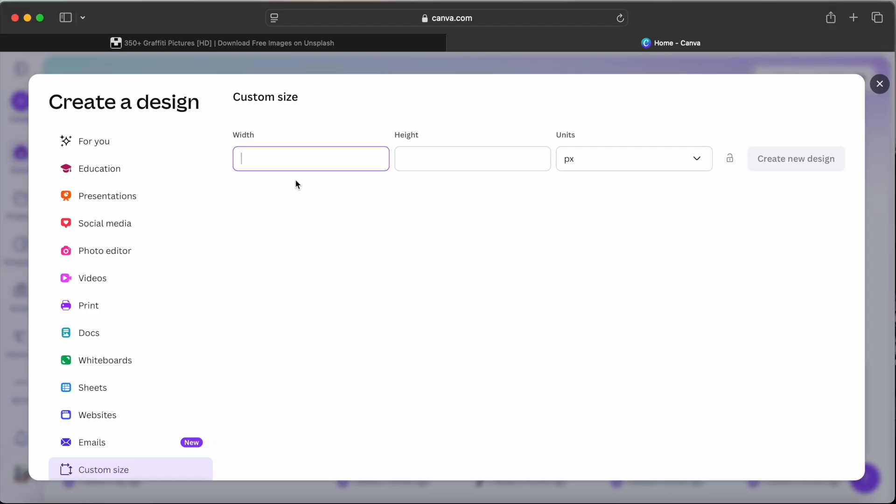
{"action": "type", "text": "11"}
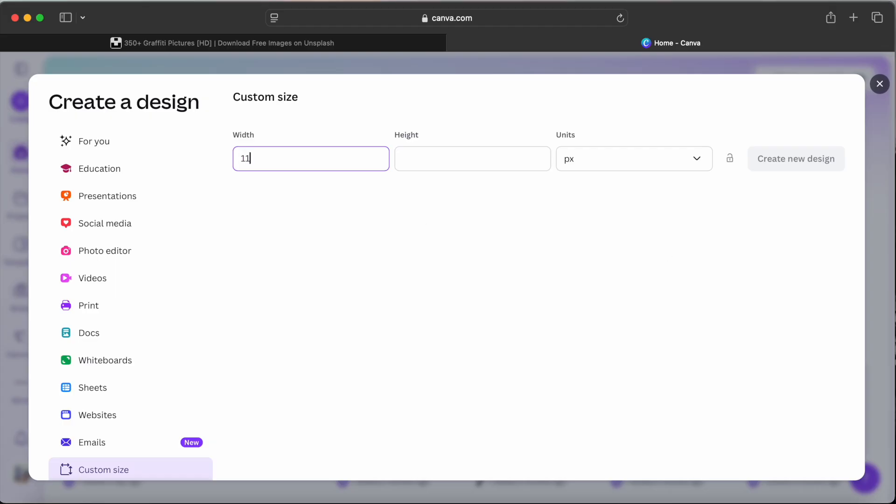
{"action": "left_click", "coordinate": [447, 164]}
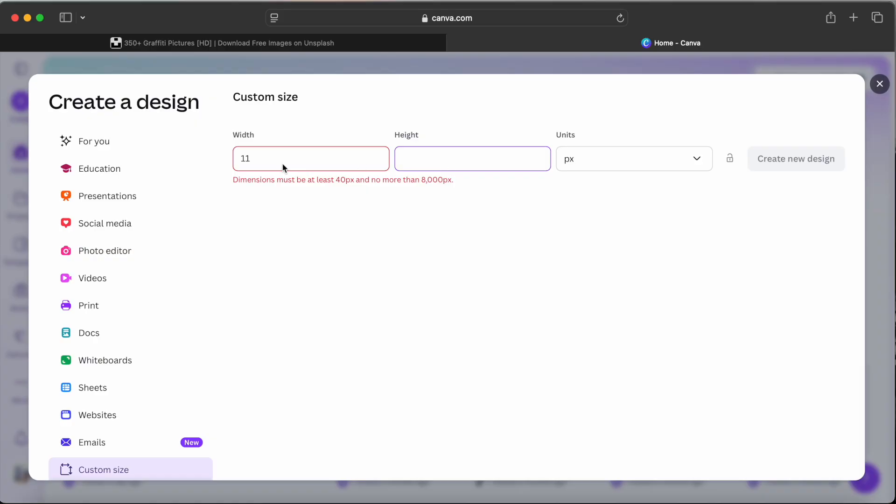
{"action": "left_click", "coordinate": [655, 160]}
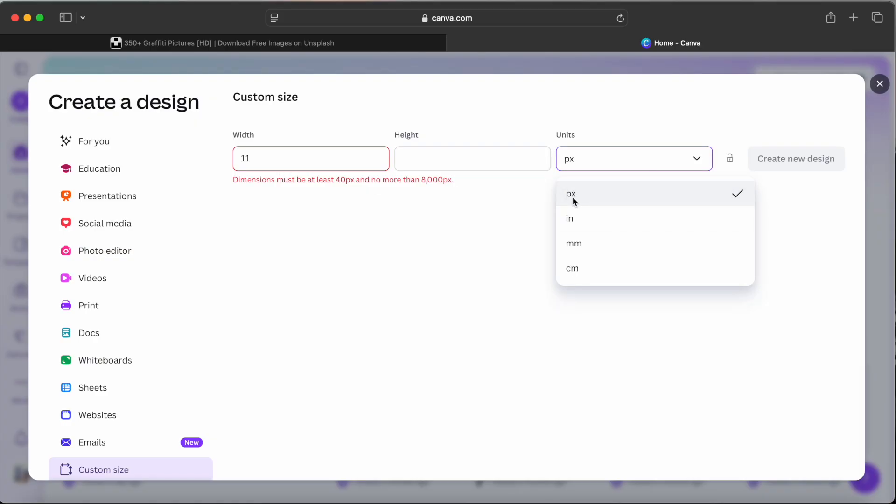
{"action": "left_click", "coordinate": [571, 223]}
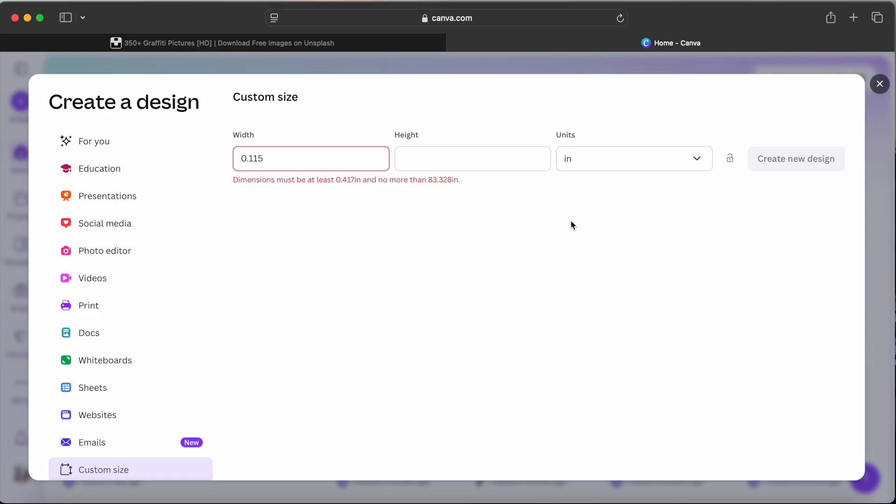
{"action": "left_click_drag", "start_coordinate": [266, 158], "coordinate": [244, 161]}
{"action": "type", "text": "11"}
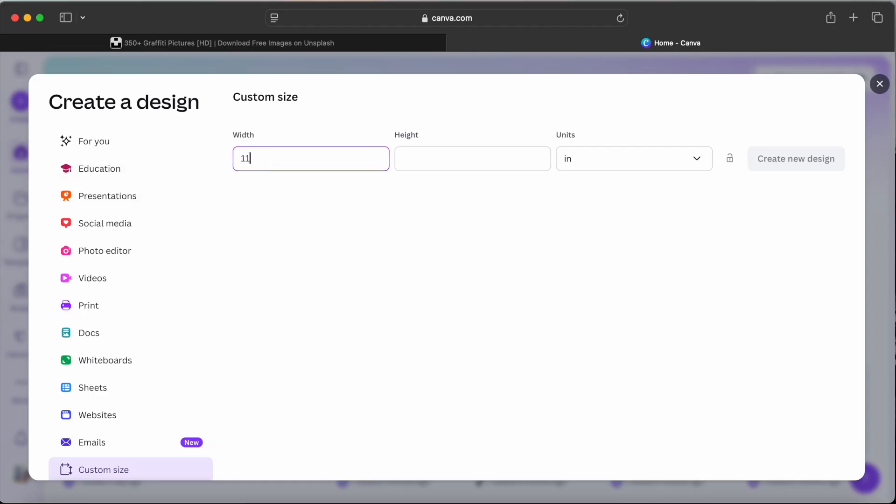
{"action": "left_click", "coordinate": [435, 159]}
{"action": "type", "text": "8.5"}
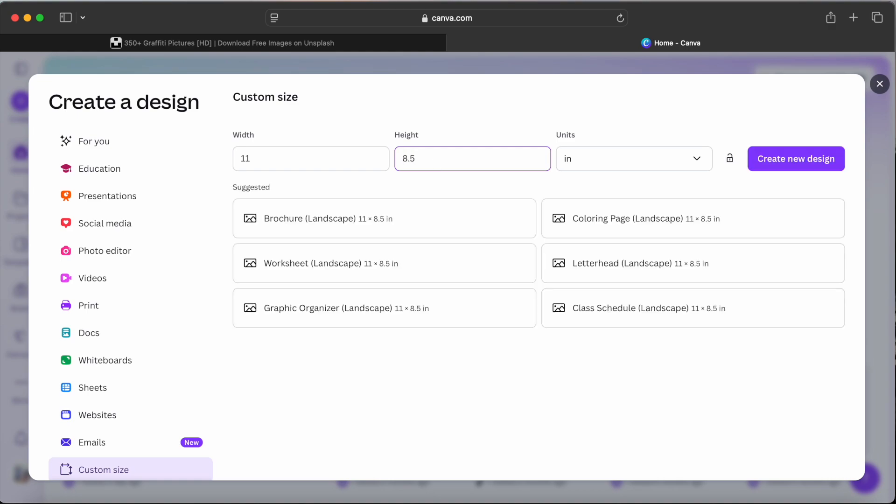
{"action": "left_click", "coordinate": [803, 162]}
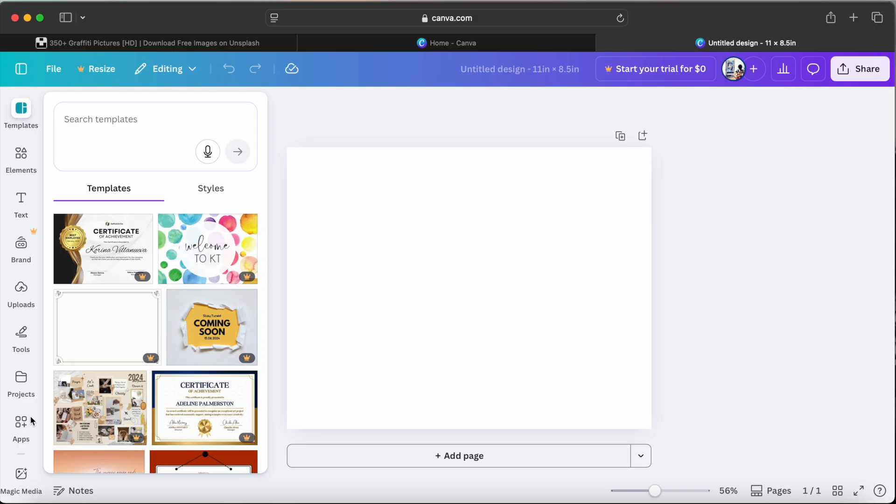
Start uploading files to the design and open the Coolage folder on the desktop
{"action": "left_click", "coordinate": [23, 290]}
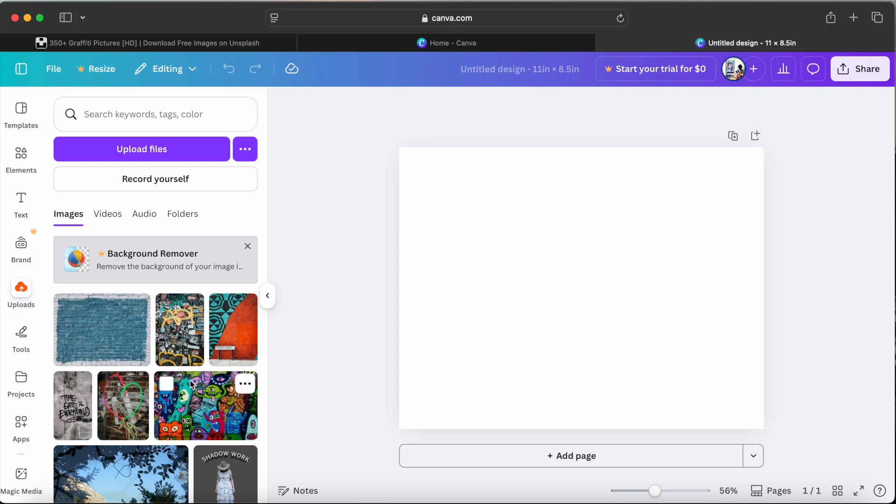
{"action": "left_click", "coordinate": [143, 153]}
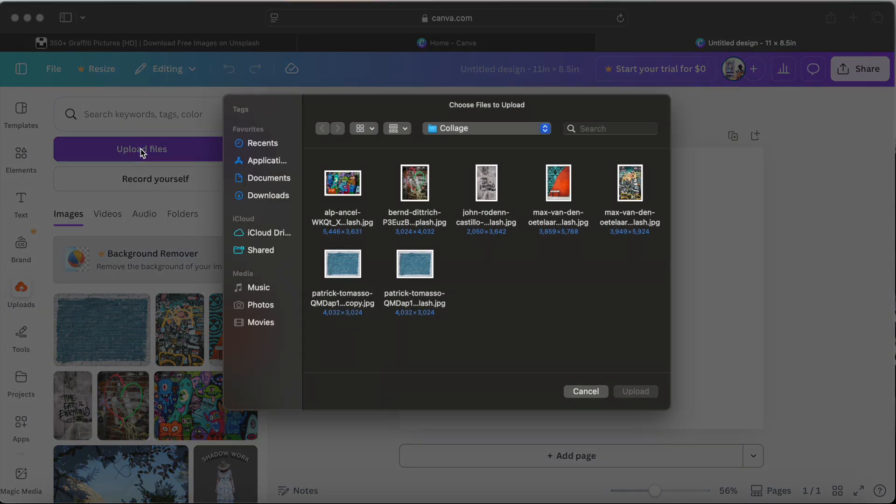
{"action": "left_click", "coordinate": [545, 129]}
{"action": "left_click", "coordinate": [481, 143]}
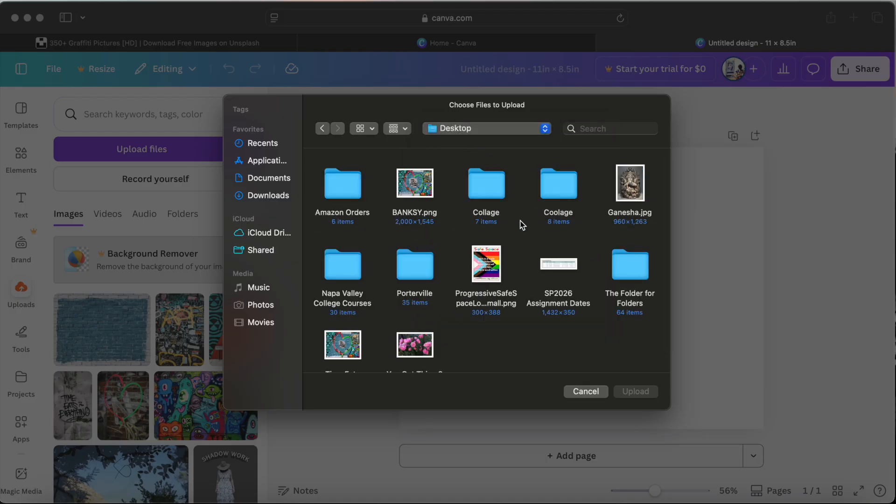
{"action": "left_click", "coordinate": [562, 189]}
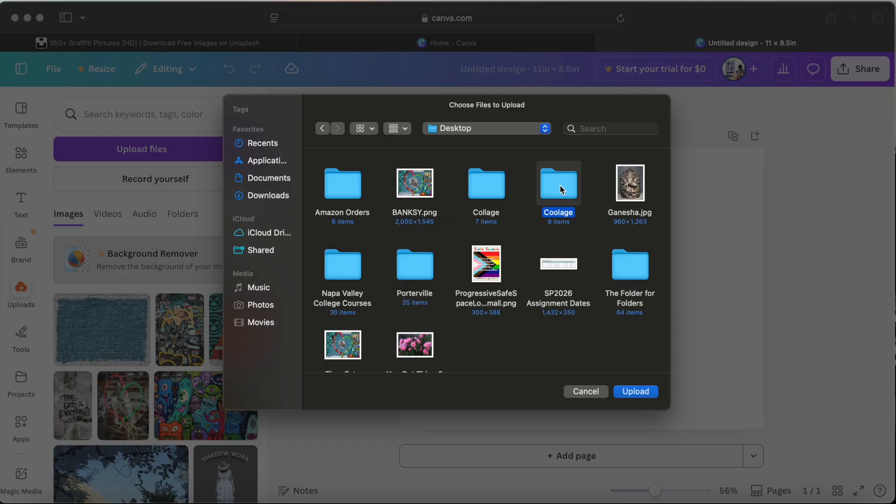
{"action": "left_click", "coordinate": [636, 392]}
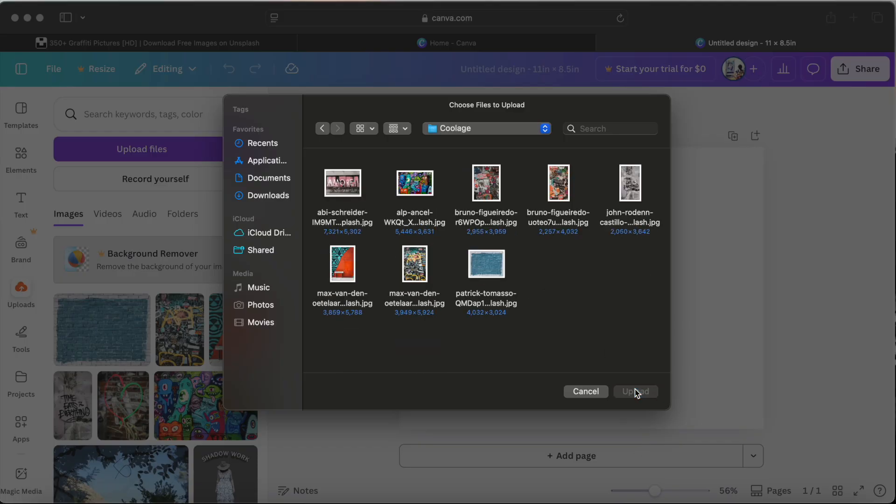
Select all eight photos in the Coolage folder and upload them
{"action": "left_click", "coordinate": [346, 186]}
{"action": "left_click", "coordinate": [413, 184], "text": "super"}
{"action": "left_click", "coordinate": [493, 192], "text": "super"}
{"action": "left_click", "coordinate": [572, 182], "text": "super"}
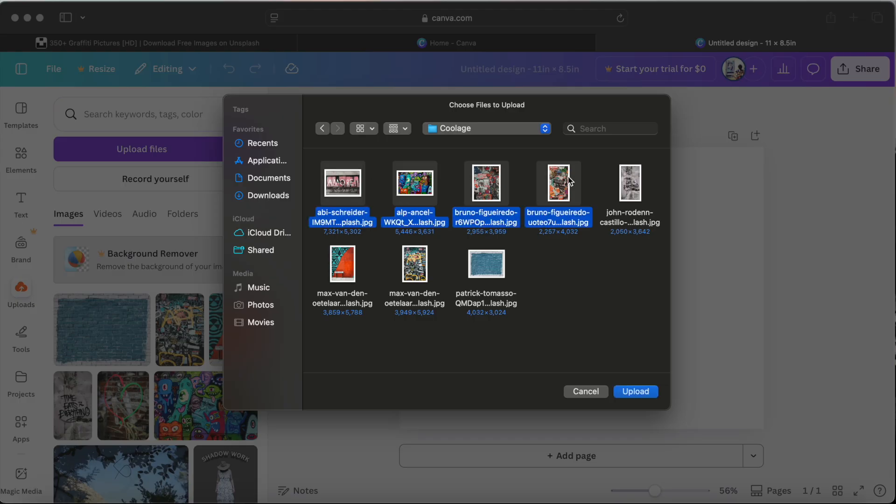
{"action": "left_click", "coordinate": [626, 192], "text": "super"}
{"action": "left_click", "coordinate": [346, 269], "text": "super"}
{"action": "left_click", "coordinate": [418, 273], "text": "super"}
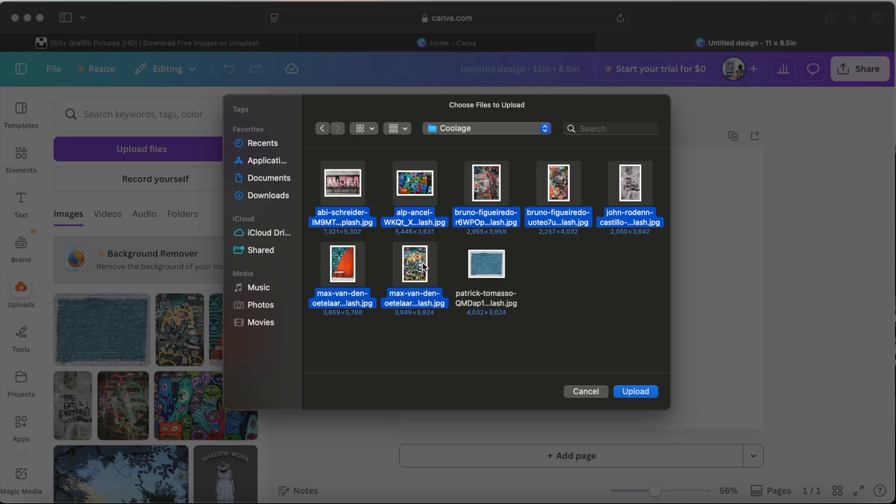
{"action": "left_click", "coordinate": [494, 267], "text": "super"}
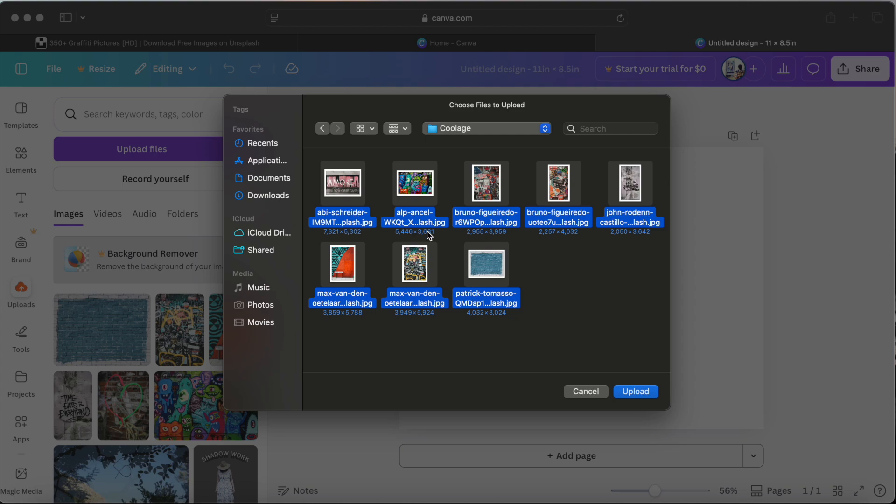
{"action": "left_click", "coordinate": [638, 393]}
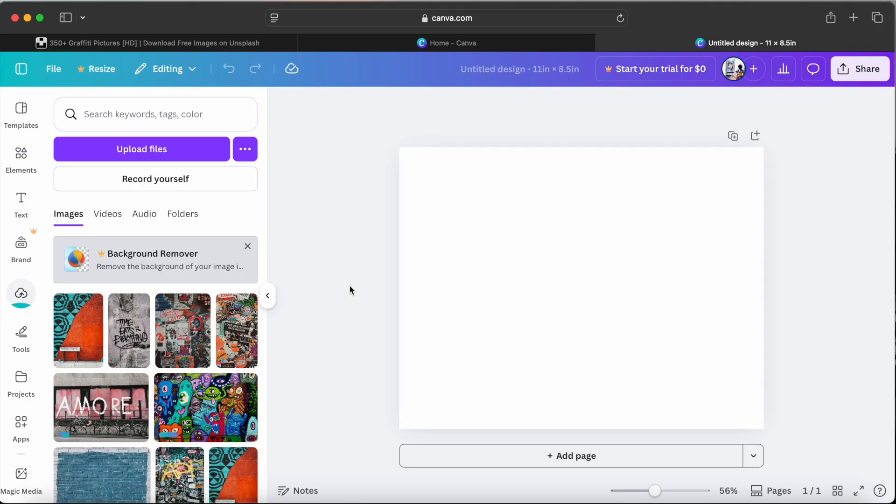
Add the blue brick wall photo to the page and stretch it to cover the whole page as the background
{"action": "scroll", "coordinate": [154, 330], "scroll_direction": "down", "scroll_amount": 4}
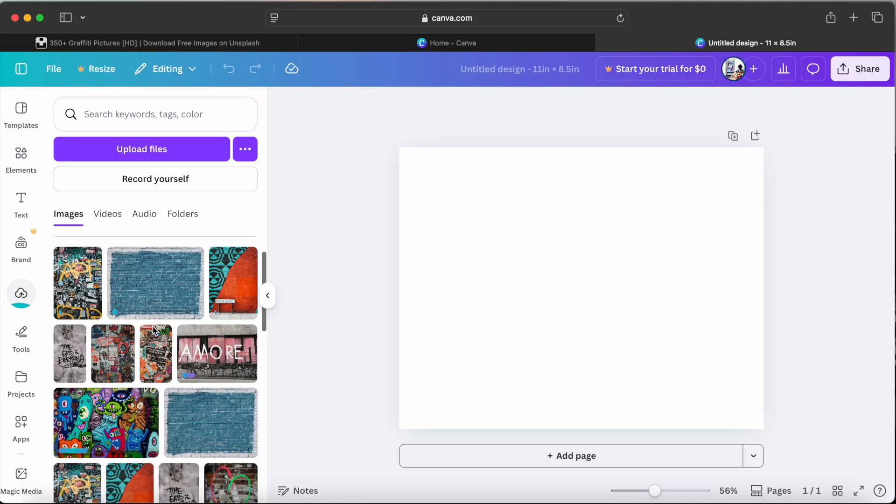
{"action": "scroll", "coordinate": [153, 330], "scroll_direction": "up", "scroll_amount": 1}
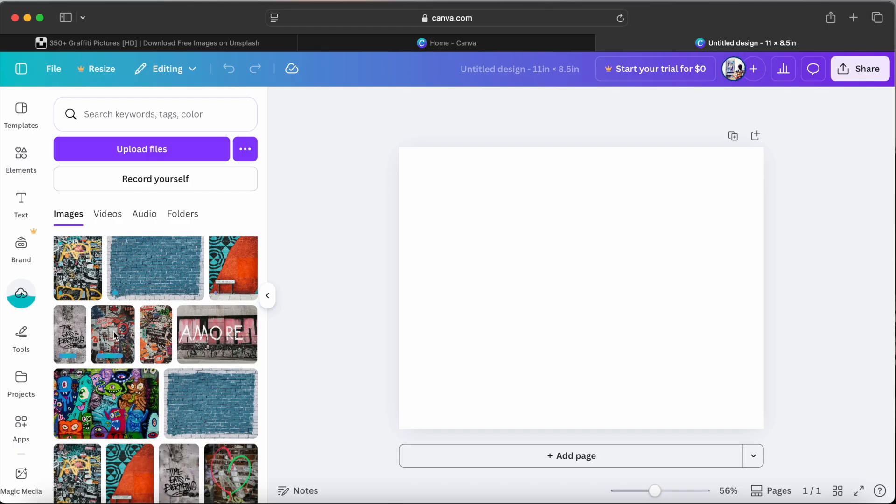
{"action": "scroll", "coordinate": [125, 391], "scroll_direction": "down", "scroll_amount": 1}
{"action": "scroll", "coordinate": [124, 391], "scroll_direction": "up", "scroll_amount": 1}
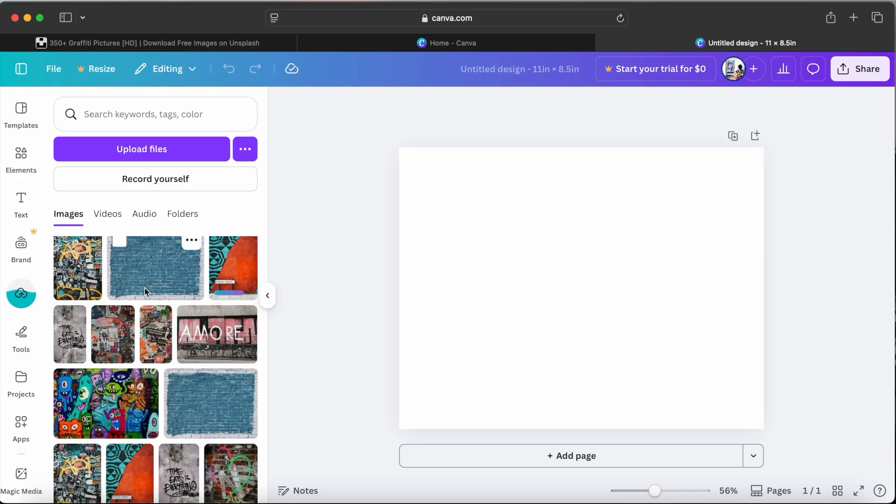
{"action": "left_click", "coordinate": [209, 410]}
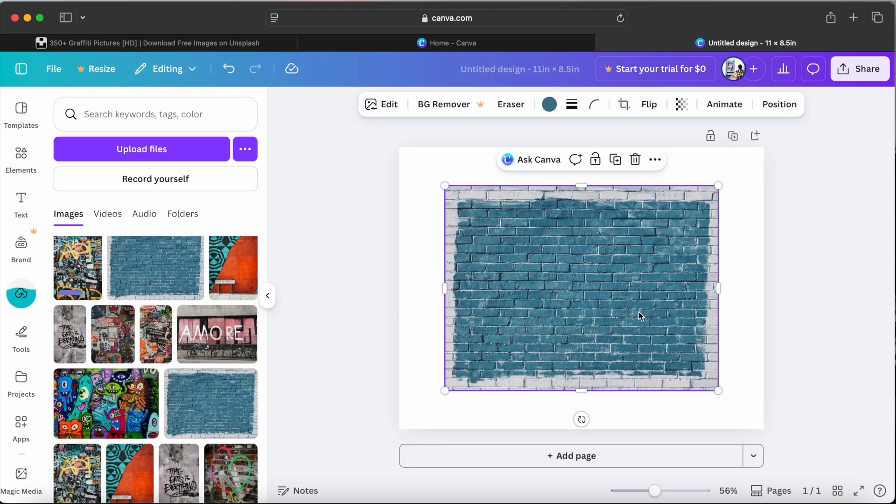
{"action": "left_click_drag", "start_coordinate": [445, 390], "coordinate": [405, 440]}
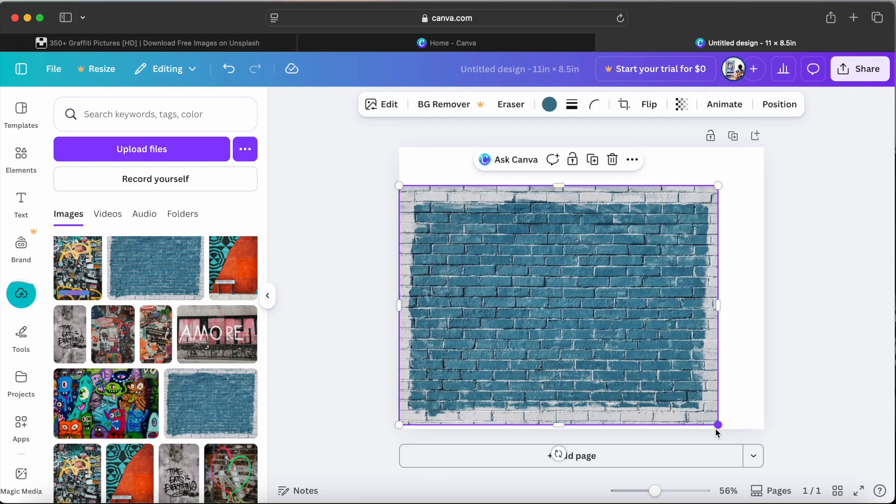
{"action": "left_click_drag", "start_coordinate": [718, 424], "coordinate": [789, 426]}
{"action": "left_click_drag", "start_coordinate": [778, 401], "coordinate": [747, 382]}
{"action": "left_click_drag", "start_coordinate": [716, 304], "coordinate": [764, 304]}
{"action": "mouse_move", "coordinate": [583, 187]}
{"action": "left_mouse_down"}
{"action": "mouse_move", "coordinate": [582, 148]}
{"action": "mouse_move", "coordinate": [582, 176]}
{"action": "left_mouse_up"}
{"action": "left_click_drag", "start_coordinate": [591, 340], "coordinate": [592, 311]}
{"action": "left_click_drag", "start_coordinate": [578, 395], "coordinate": [581, 428]}
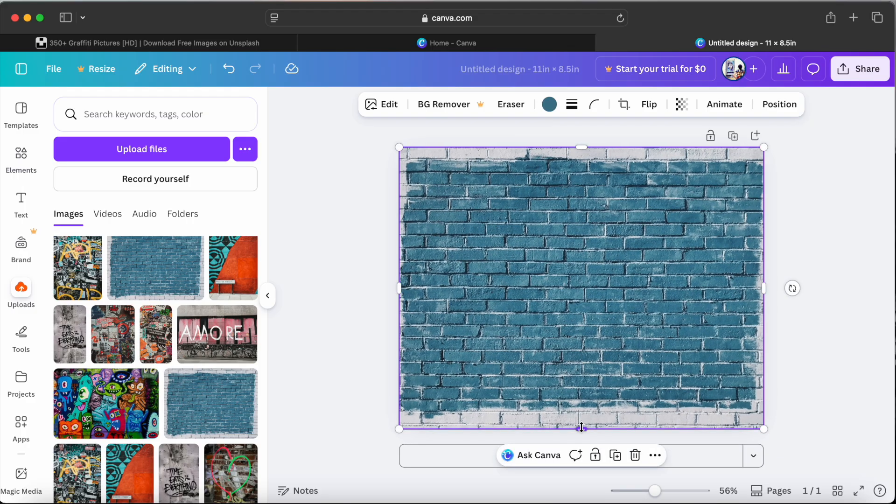
{"action": "left_click", "coordinate": [833, 348]}
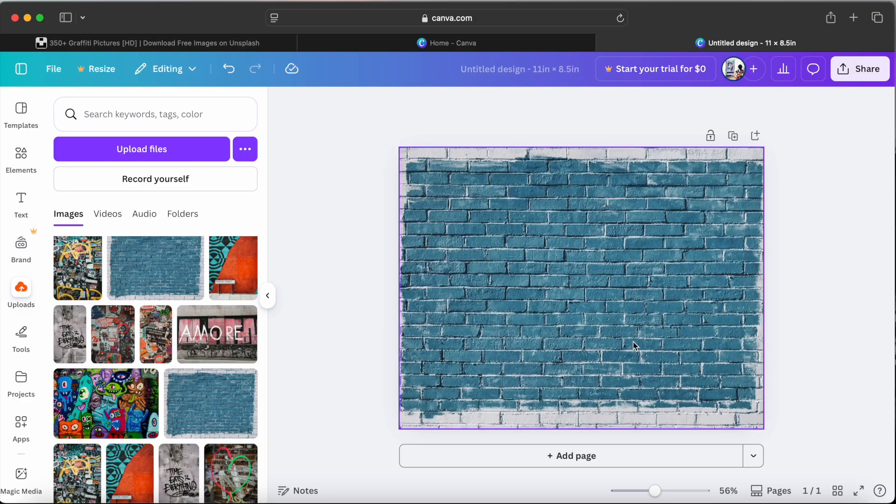
Add the orange and teal Whitby Street mural photo and enlarge it to full page height along the page's left edge
{"action": "left_click", "coordinate": [234, 270]}
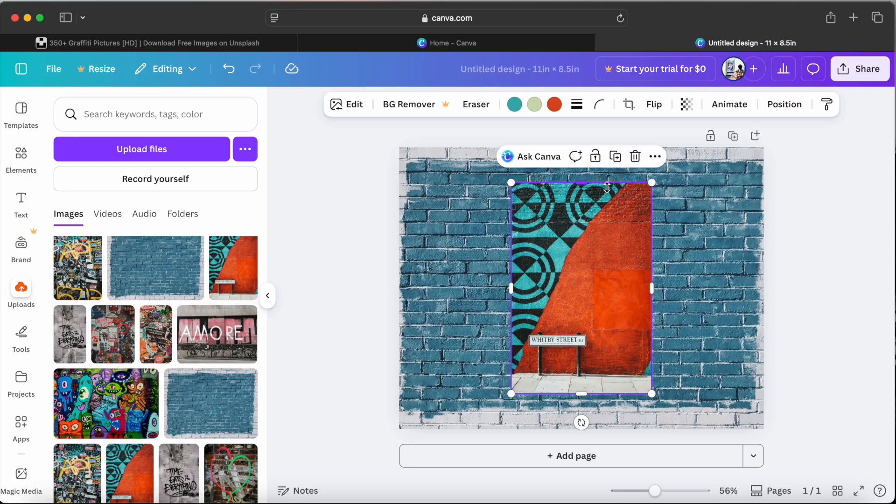
{"action": "left_click_drag", "start_coordinate": [537, 282], "coordinate": [429, 249]}
{"action": "left_click_drag", "start_coordinate": [541, 359], "coordinate": [596, 422]}
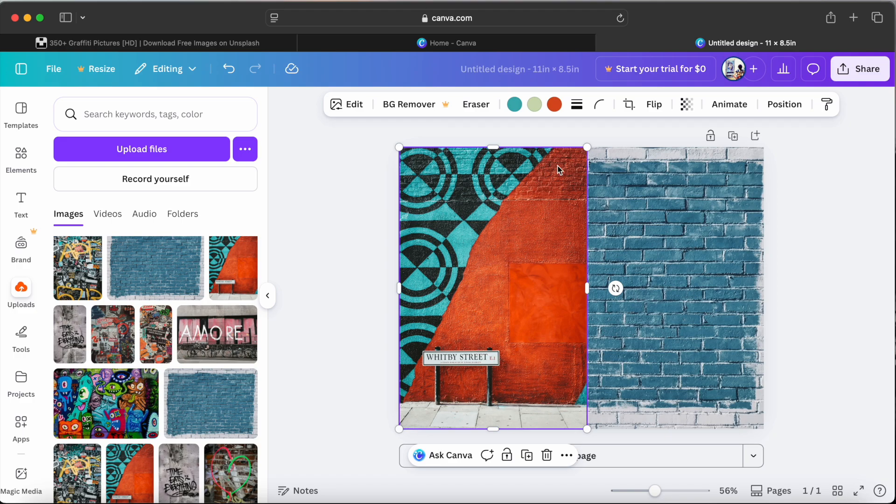
{"action": "mouse_move", "coordinate": [469, 240]}
{"action": "left_mouse_down"}
{"action": "mouse_move", "coordinate": [506, 254]}
{"action": "mouse_move", "coordinate": [460, 250]}
{"action": "mouse_move", "coordinate": [480, 252]}
{"action": "mouse_move", "coordinate": [469, 255]}
{"action": "left_mouse_up"}
Erase the mural's orange wall, street sign and pavement with the Pixel Eraser at size 83, and enlarge the remaining teal pattern to the page's bottom edge
{"action": "left_click", "coordinate": [478, 106]}
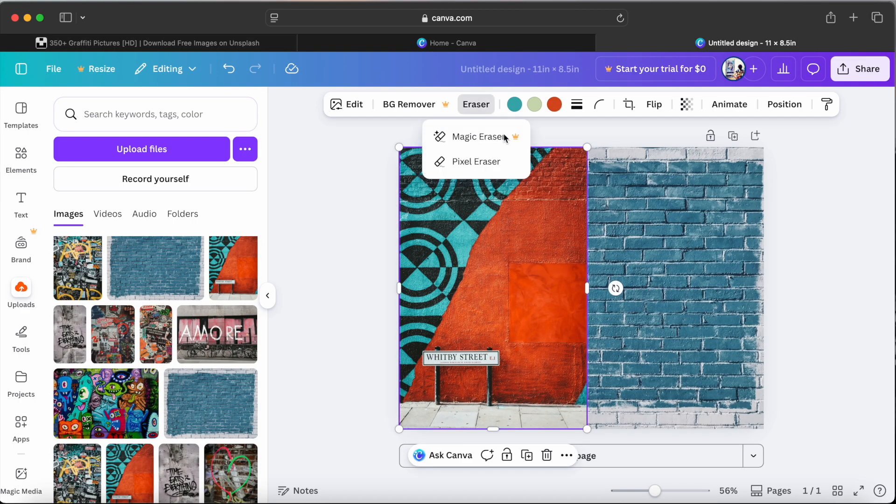
{"action": "left_click", "coordinate": [476, 162]}
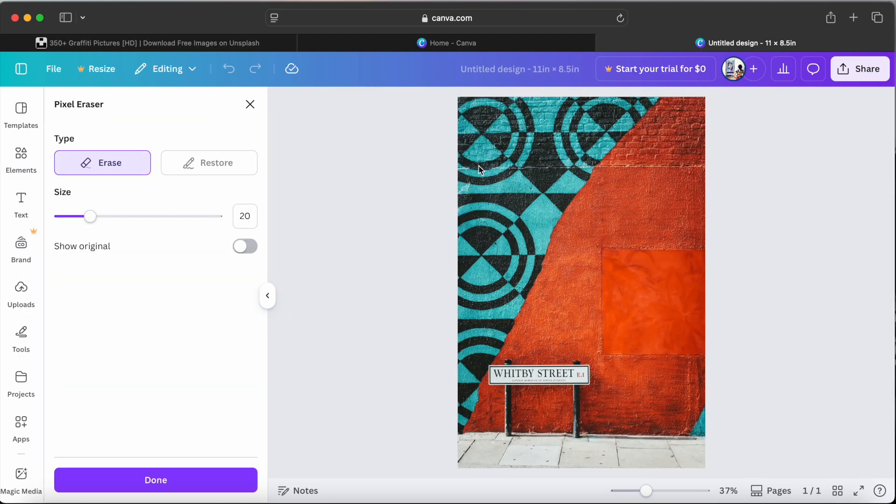
{"action": "mouse_move", "coordinate": [90, 215]}
{"action": "left_mouse_down"}
{"action": "mouse_move", "coordinate": [141, 216]}
{"action": "mouse_move", "coordinate": [118, 217]}
{"action": "mouse_move", "coordinate": [188, 233]}
{"action": "left_mouse_up"}
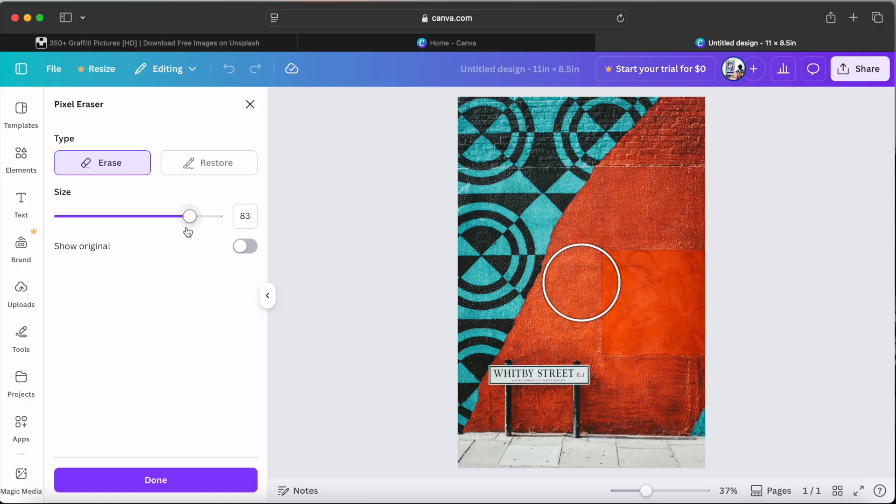
{"action": "left_click", "coordinate": [561, 359]}
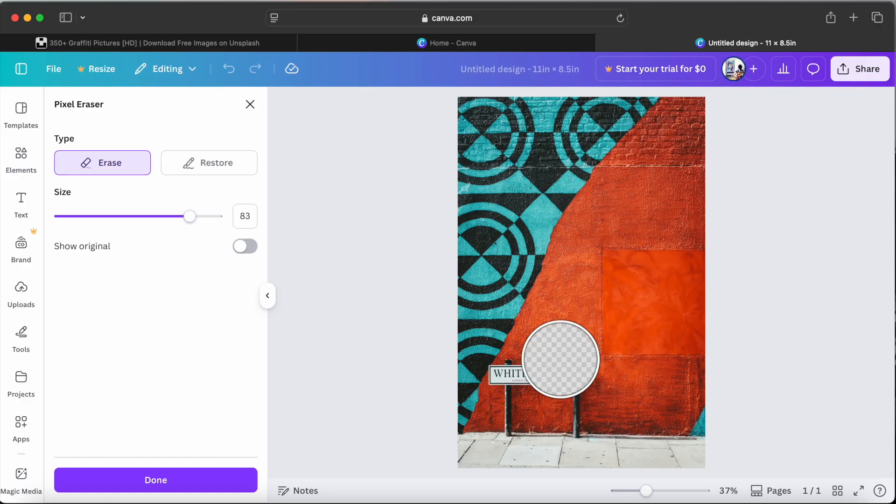
{"action": "left_click", "coordinate": [507, 439]}
{"action": "mouse_move", "coordinate": [506, 439]}
{"action": "left_mouse_down"}
{"action": "mouse_move", "coordinate": [516, 390]}
{"action": "mouse_move", "coordinate": [586, 233]}
{"action": "mouse_move", "coordinate": [672, 136]}
{"action": "mouse_move", "coordinate": [704, 135]}
{"action": "mouse_move", "coordinate": [680, 436]}
{"action": "mouse_move", "coordinate": [594, 456]}
{"action": "mouse_move", "coordinate": [598, 360]}
{"action": "mouse_move", "coordinate": [653, 255]}
{"action": "mouse_move", "coordinate": [650, 226]}
{"action": "mouse_move", "coordinate": [644, 424]}
{"action": "mouse_move", "coordinate": [635, 426]}
{"action": "left_mouse_up"}
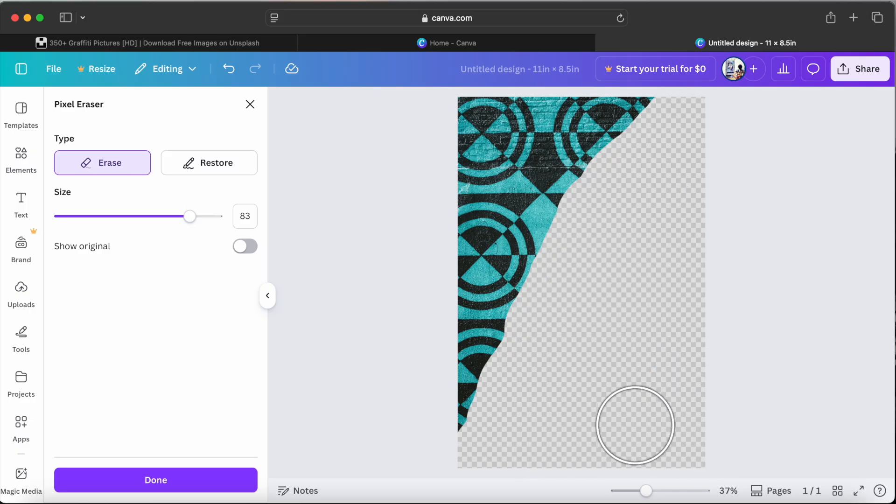
{"action": "left_click", "coordinate": [141, 484]}
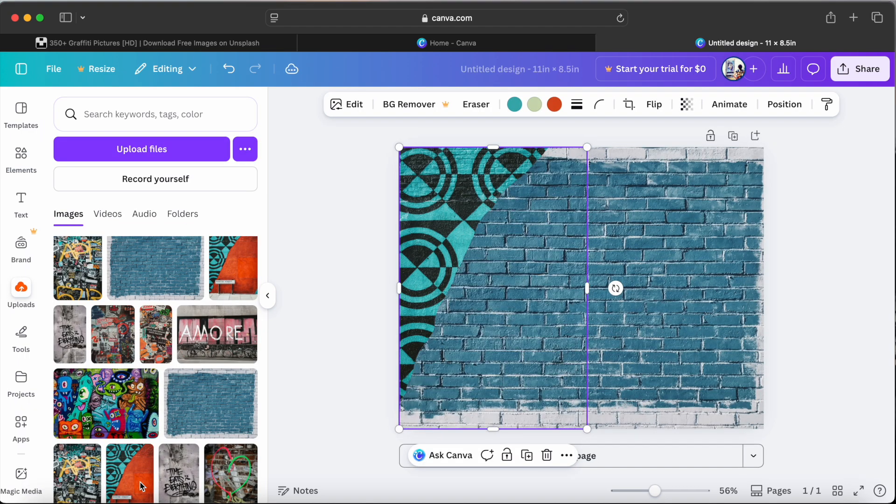
{"action": "left_click_drag", "start_coordinate": [587, 428], "coordinate": [615, 467]}
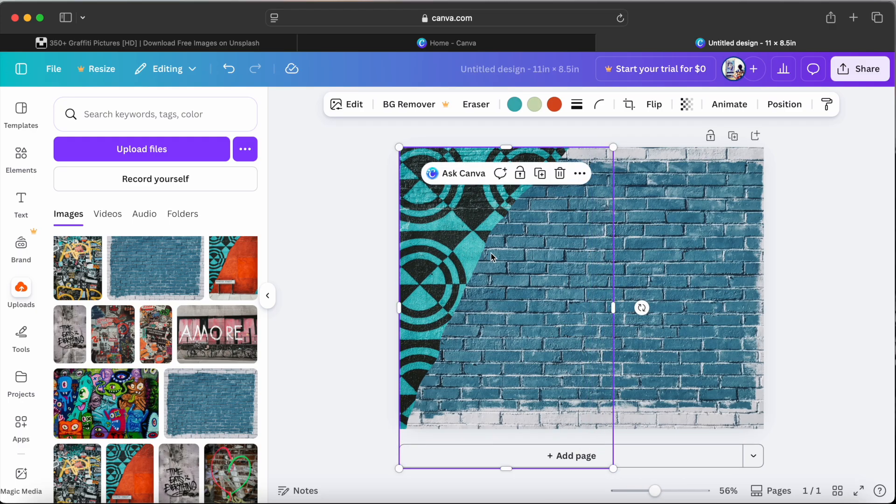
{"action": "left_click", "coordinate": [353, 223]}
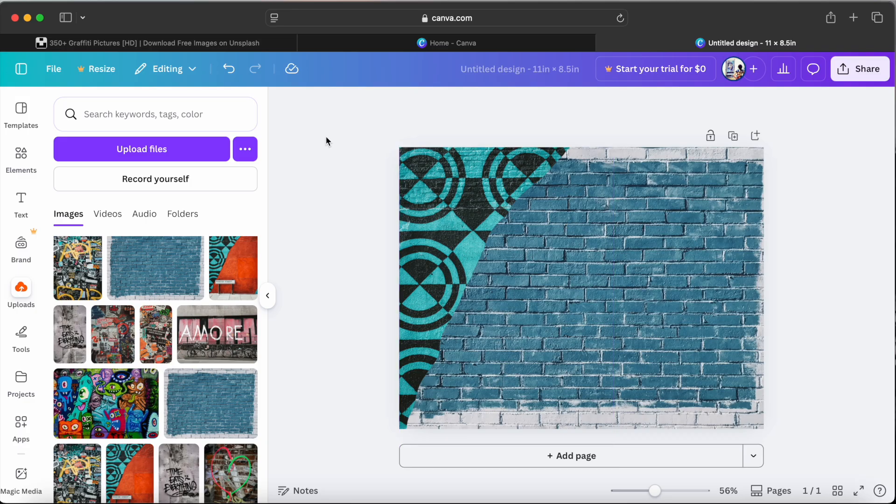
Add the red and green heart graffiti photo and enlarge it from the page's top edge to past its bottom edge, centred horizontally
{"action": "scroll", "coordinate": [214, 325], "scroll_direction": "down", "scroll_amount": 1}
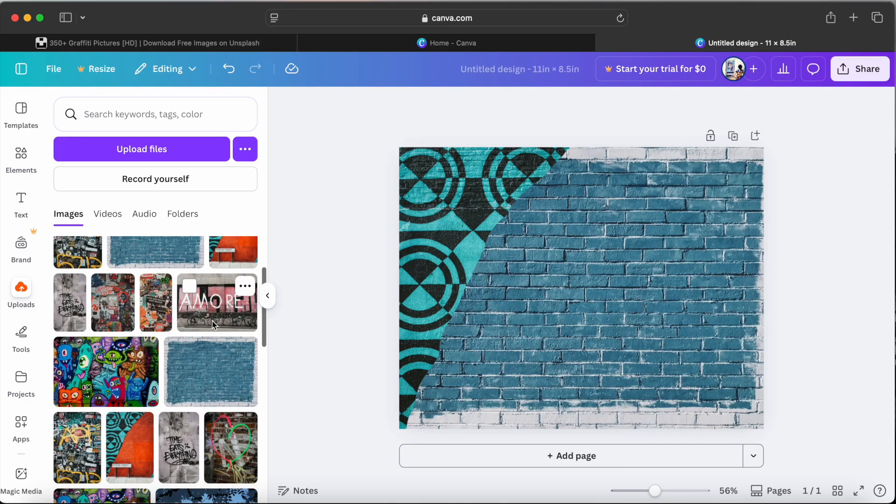
{"action": "left_click", "coordinate": [235, 459]}
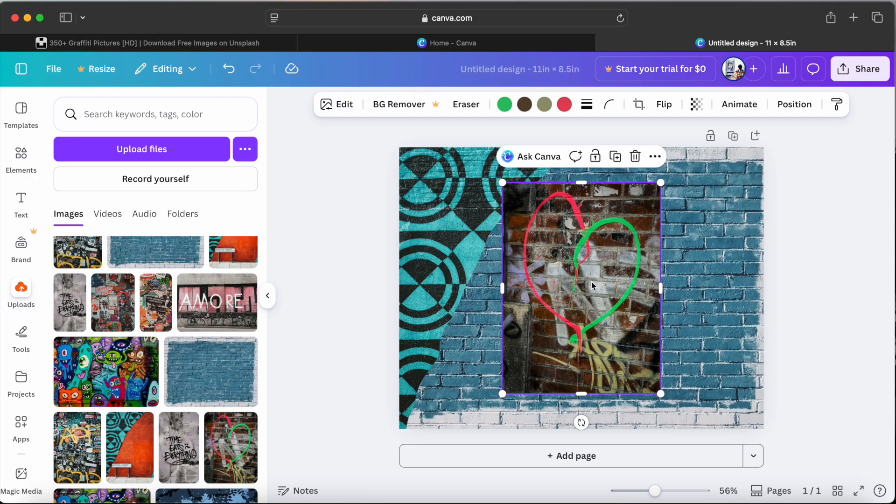
{"action": "left_click_drag", "start_coordinate": [502, 183], "coordinate": [536, 219]}
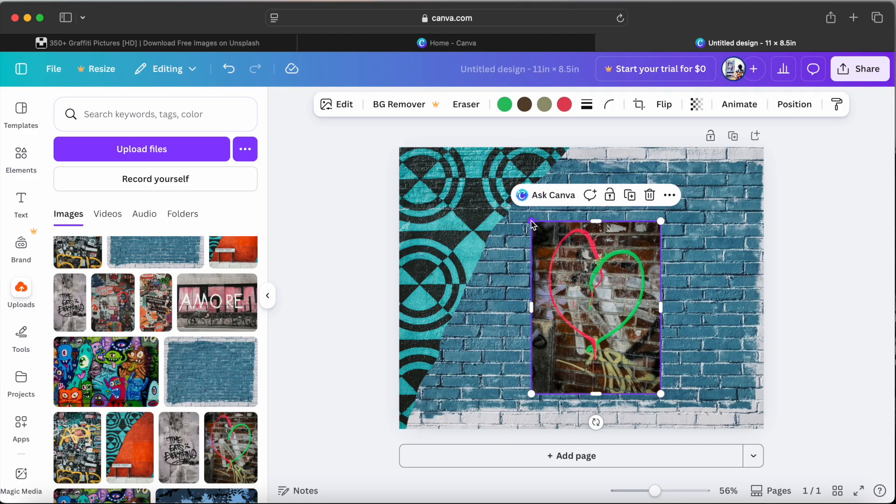
{"action": "left_click_drag", "start_coordinate": [534, 223], "coordinate": [475, 148]}
{"action": "left_click_drag", "start_coordinate": [661, 394], "coordinate": [692, 430]}
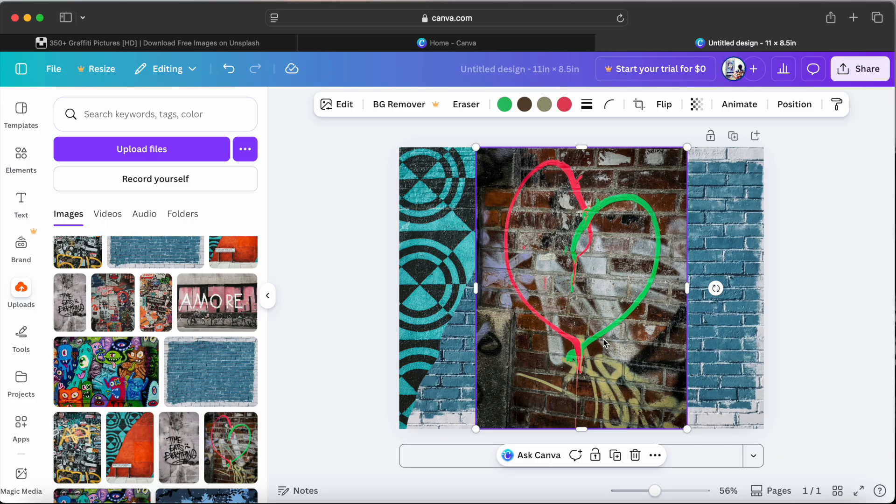
{"action": "left_click_drag", "start_coordinate": [691, 430], "coordinate": [741, 476]}
{"action": "mouse_move", "coordinate": [622, 303]}
{"action": "left_mouse_down"}
{"action": "mouse_move", "coordinate": [598, 296]}
{"action": "mouse_move", "coordinate": [605, 298]}
{"action": "left_mouse_up"}
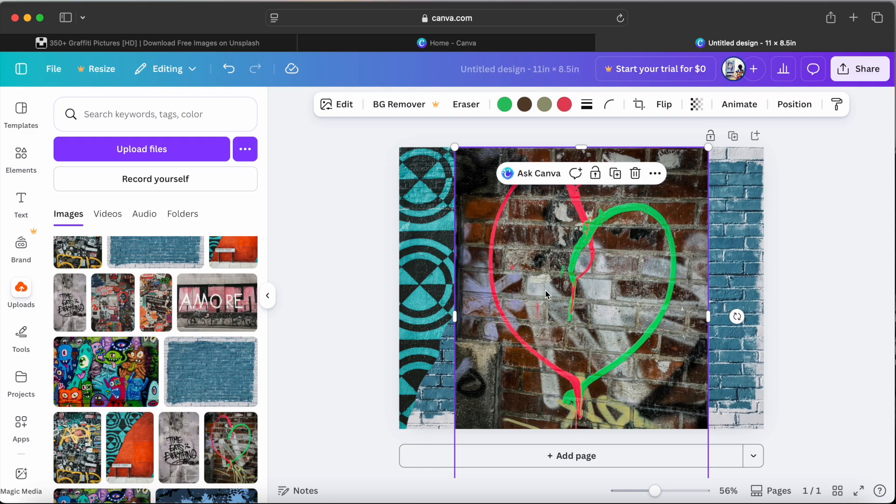
Erase the brick wall outside the red and green heart outline with the Pixel Eraser at size 80
{"action": "left_click", "coordinate": [476, 114]}
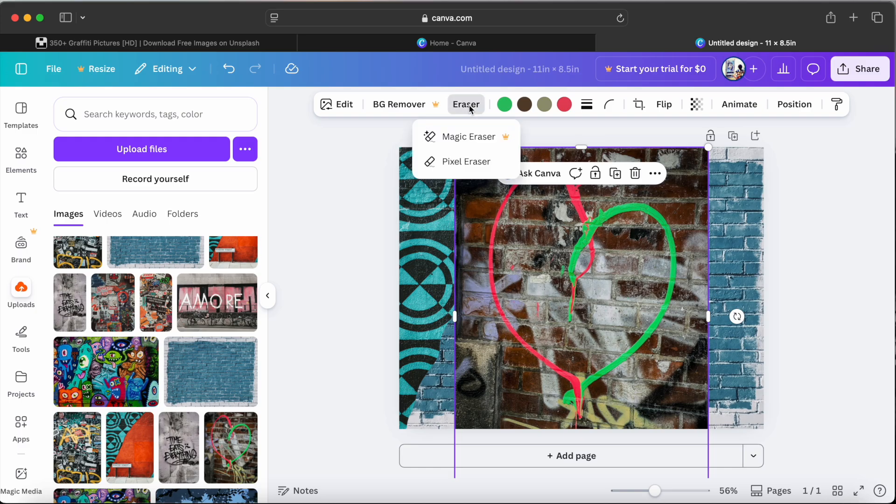
{"action": "left_click", "coordinate": [423, 161]}
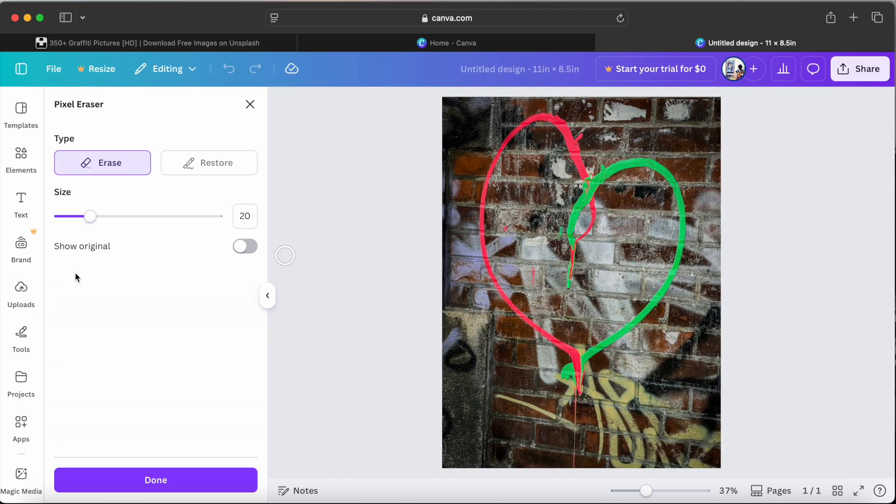
{"action": "left_click", "coordinate": [184, 217]}
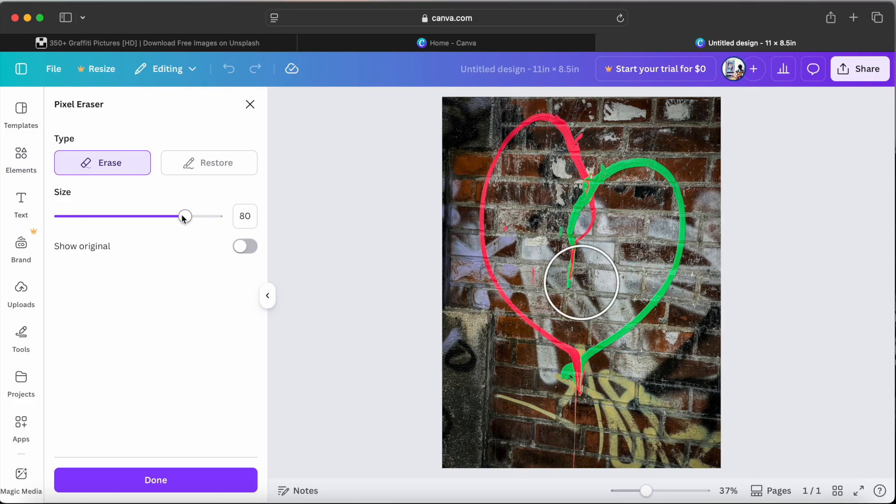
{"action": "mouse_move", "coordinate": [593, 447]}
{"action": "left_mouse_down"}
{"action": "mouse_move", "coordinate": [620, 392]}
{"action": "mouse_move", "coordinate": [668, 355]}
{"action": "mouse_move", "coordinate": [722, 281]}
{"action": "mouse_move", "coordinate": [717, 339]}
{"action": "mouse_move", "coordinate": [660, 440]}
{"action": "left_mouse_up"}
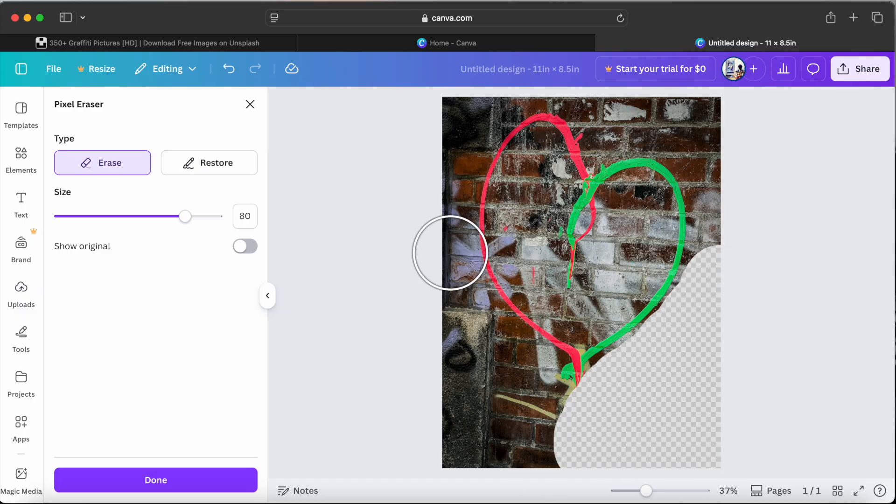
{"action": "left_click", "coordinate": [450, 253]}
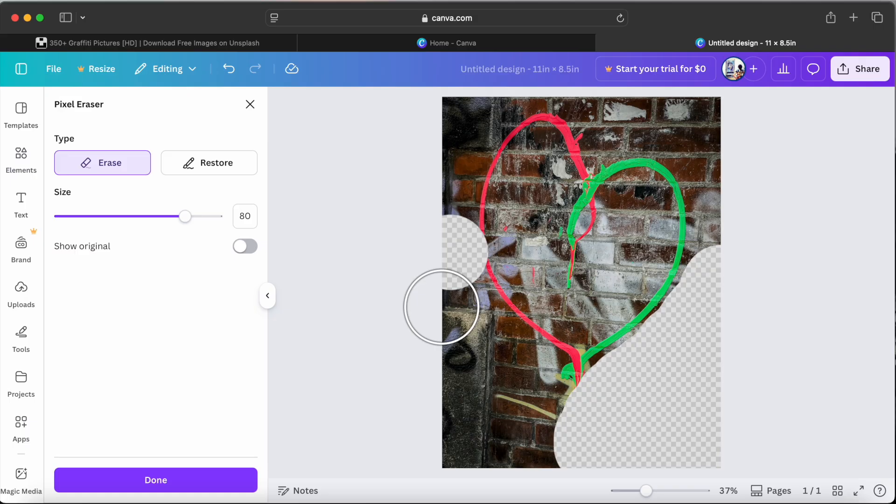
{"action": "key", "text": "super+z"}
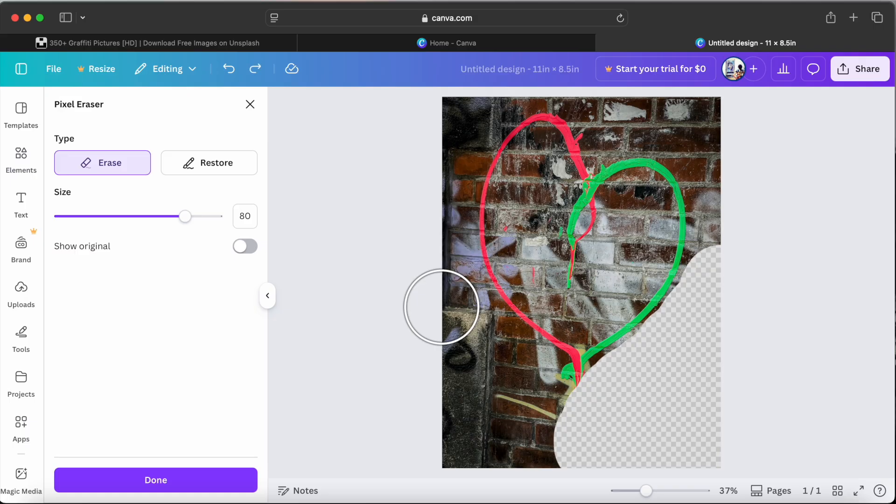
{"action": "mouse_move", "coordinate": [528, 424]}
{"action": "left_mouse_down"}
{"action": "mouse_move", "coordinate": [531, 385]}
{"action": "mouse_move", "coordinate": [442, 306]}
{"action": "mouse_move", "coordinate": [486, 405]}
{"action": "mouse_move", "coordinate": [527, 438]}
{"action": "mouse_move", "coordinate": [511, 455]}
{"action": "mouse_move", "coordinate": [438, 450]}
{"action": "left_mouse_up"}
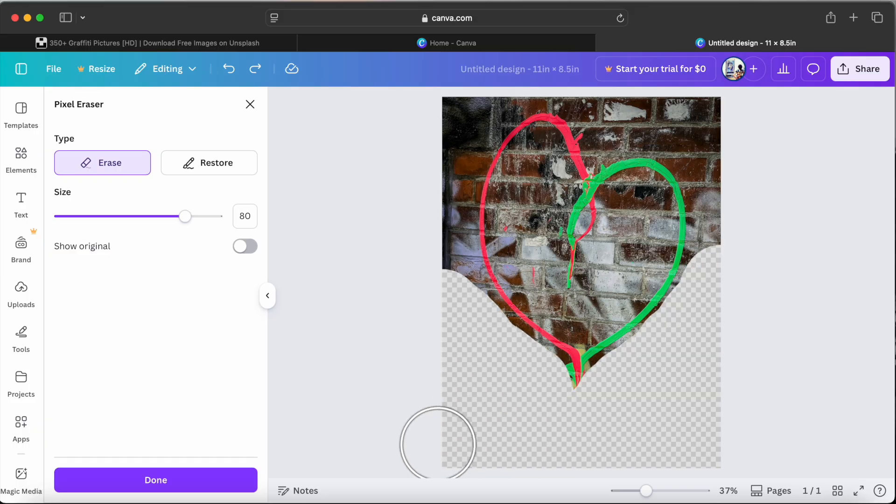
{"action": "mouse_move", "coordinate": [472, 124]}
{"action": "left_mouse_down"}
{"action": "mouse_move", "coordinate": [478, 97]}
{"action": "mouse_move", "coordinate": [455, 129]}
{"action": "mouse_move", "coordinate": [430, 239]}
{"action": "mouse_move", "coordinate": [462, 319]}
{"action": "left_mouse_up"}
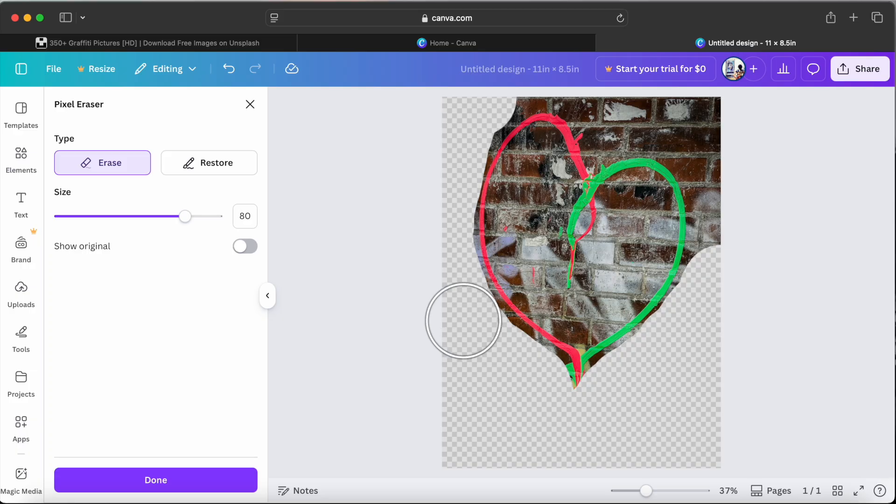
{"action": "mouse_move", "coordinate": [612, 100]}
{"action": "left_mouse_down"}
{"action": "mouse_move", "coordinate": [664, 105]}
{"action": "mouse_move", "coordinate": [684, 111]}
{"action": "mouse_move", "coordinate": [637, 109]}
{"action": "mouse_move", "coordinate": [703, 129]}
{"action": "mouse_move", "coordinate": [684, 127]}
{"action": "mouse_move", "coordinate": [711, 141]}
{"action": "mouse_move", "coordinate": [726, 242]}
{"action": "left_mouse_up"}
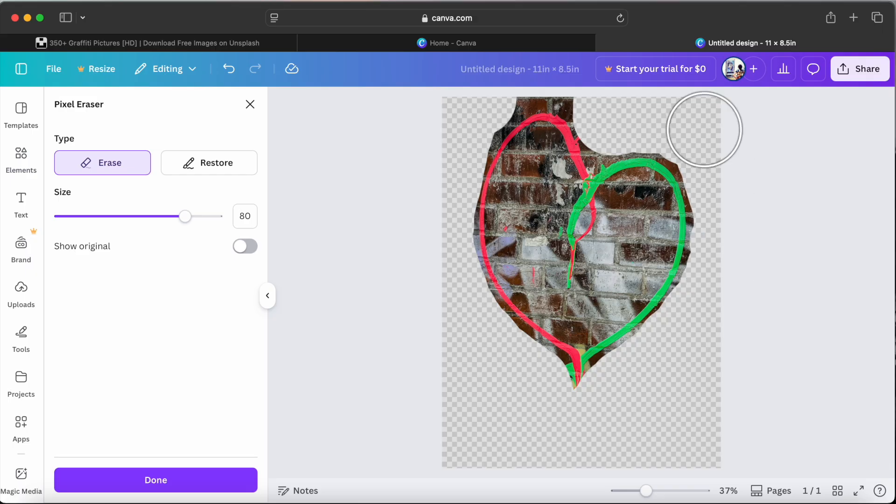
Erase the bricks inside the heart, trim the leftover wall around its outline with eraser size 21, and apply the cut-out
{"action": "mouse_move", "coordinate": [634, 216]}
{"action": "left_mouse_down"}
{"action": "mouse_move", "coordinate": [614, 240]}
{"action": "mouse_move", "coordinate": [576, 242]}
{"action": "mouse_move", "coordinate": [538, 213]}
{"action": "mouse_move", "coordinate": [531, 184]}
{"action": "mouse_move", "coordinate": [534, 236]}
{"action": "mouse_move", "coordinate": [579, 299]}
{"action": "mouse_move", "coordinate": [608, 281]}
{"action": "mouse_move", "coordinate": [639, 223]}
{"action": "left_mouse_up"}
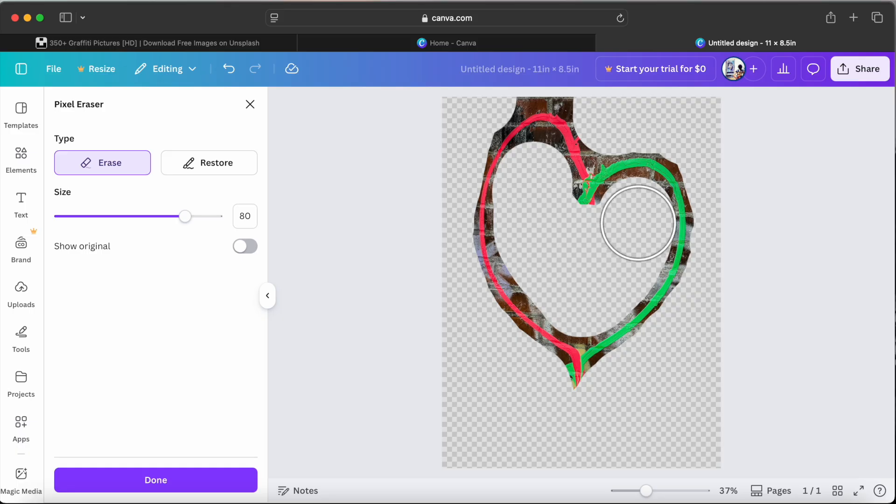
{"action": "left_click", "coordinate": [96, 216]}
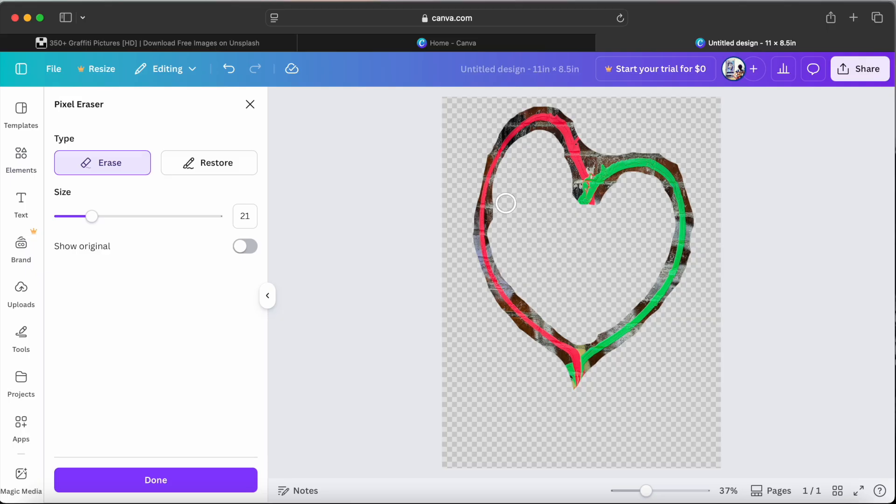
{"action": "left_click", "coordinate": [208, 482]}
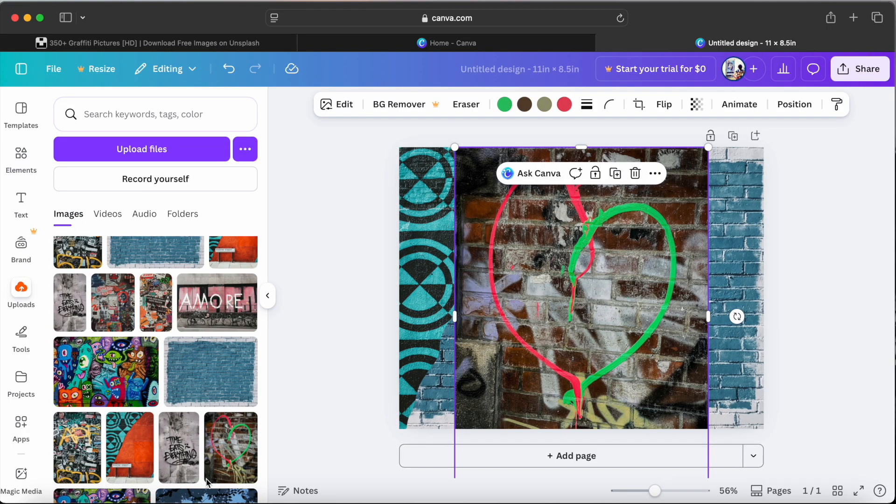
{"action": "left_click", "coordinate": [828, 250]}
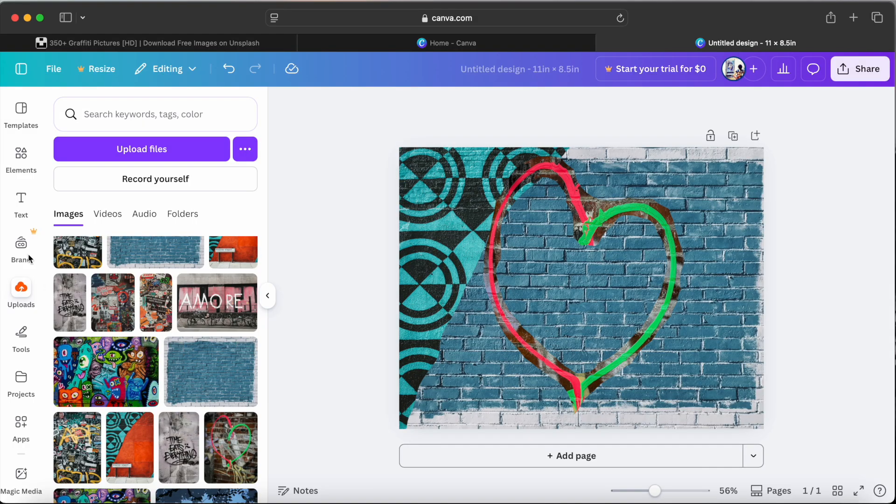
Add the "TIME EATS EVERYTHING" photo and erase the concrete wall around its lettering with the Pixel Eraser at size 71
{"action": "left_click", "coordinate": [70, 302]}
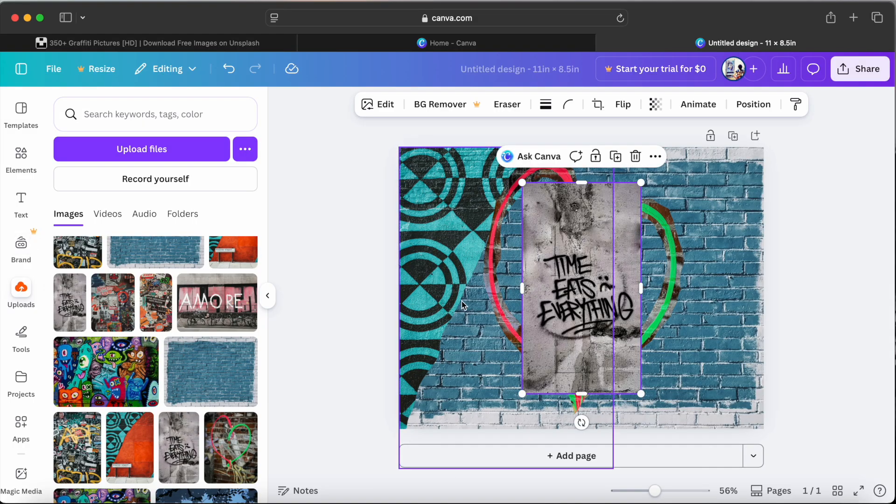
{"action": "left_click_drag", "start_coordinate": [578, 293], "coordinate": [589, 276]}
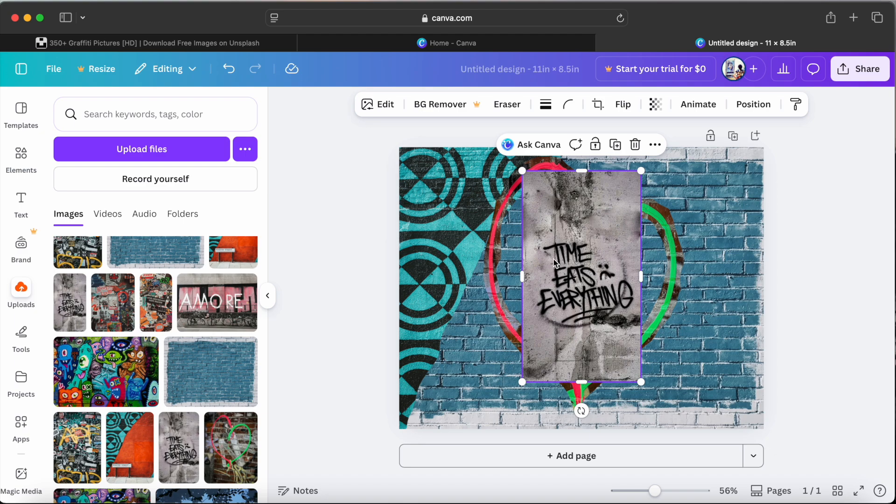
{"action": "left_click", "coordinate": [507, 105]}
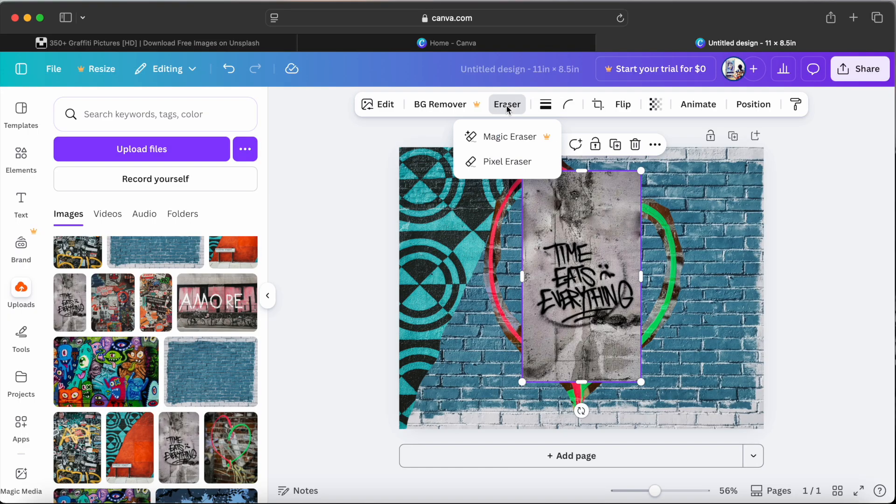
{"action": "left_click", "coordinate": [506, 162]}
{"action": "left_click", "coordinate": [171, 216]}
{"action": "mouse_move", "coordinate": [606, 152]}
{"action": "left_mouse_down"}
{"action": "mouse_move", "coordinate": [536, 167]}
{"action": "mouse_move", "coordinate": [508, 183]}
{"action": "mouse_move", "coordinate": [484, 214]}
{"action": "mouse_move", "coordinate": [458, 301]}
{"action": "mouse_move", "coordinate": [462, 352]}
{"action": "mouse_move", "coordinate": [484, 385]}
{"action": "mouse_move", "coordinate": [514, 401]}
{"action": "mouse_move", "coordinate": [598, 406]}
{"action": "mouse_move", "coordinate": [650, 398]}
{"action": "mouse_move", "coordinate": [672, 382]}
{"action": "mouse_move", "coordinate": [679, 357]}
{"action": "left_mouse_up"}
{"action": "key", "text": "super+z"}
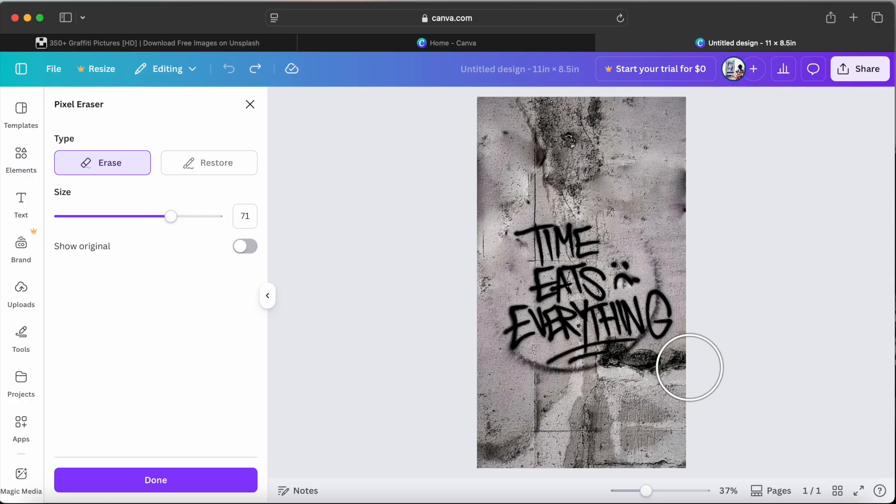
{"action": "mouse_move", "coordinate": [662, 184]}
{"action": "left_mouse_down"}
{"action": "mouse_move", "coordinate": [675, 222]}
{"action": "mouse_move", "coordinate": [669, 238]}
{"action": "mouse_move", "coordinate": [647, 204]}
{"action": "mouse_move", "coordinate": [553, 180]}
{"action": "mouse_move", "coordinate": [505, 197]}
{"action": "mouse_move", "coordinate": [468, 268]}
{"action": "left_mouse_up"}
{"action": "mouse_move", "coordinate": [468, 301]}
{"action": "left_mouse_down"}
{"action": "mouse_move", "coordinate": [480, 381]}
{"action": "mouse_move", "coordinate": [556, 412]}
{"action": "mouse_move", "coordinate": [605, 417]}
{"action": "mouse_move", "coordinate": [638, 409]}
{"action": "mouse_move", "coordinate": [688, 374]}
{"action": "mouse_move", "coordinate": [709, 318]}
{"action": "left_mouse_up"}
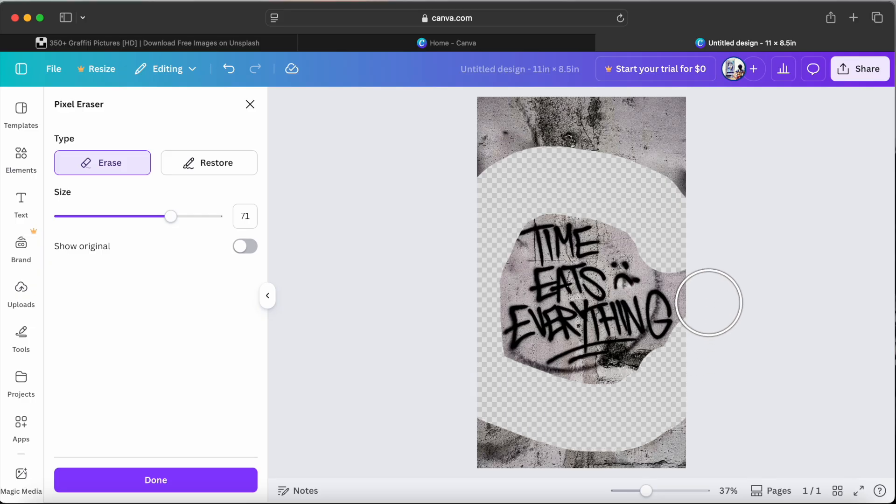
{"action": "left_click", "coordinate": [699, 274]}
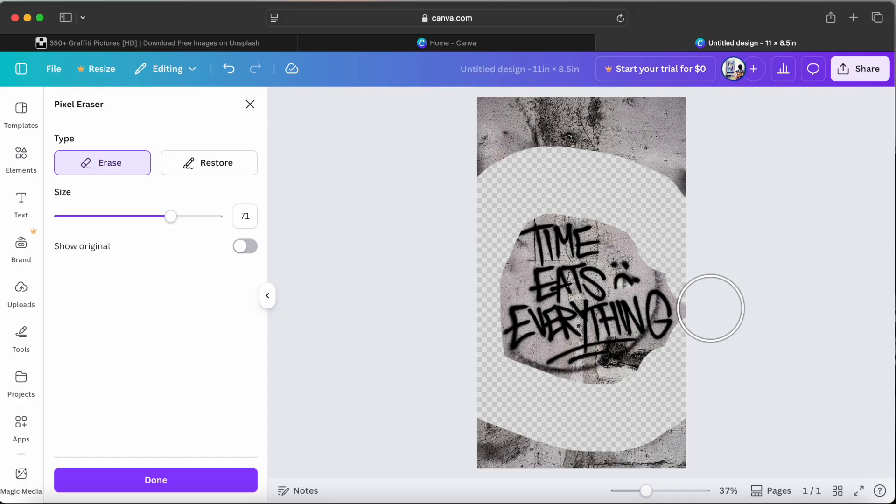
{"action": "left_click", "coordinate": [482, 170]}
{"action": "mouse_move", "coordinate": [482, 171]}
{"action": "left_mouse_down"}
{"action": "mouse_move", "coordinate": [625, 169]}
{"action": "mouse_move", "coordinate": [646, 179]}
{"action": "mouse_move", "coordinate": [663, 174]}
{"action": "mouse_move", "coordinate": [675, 154]}
{"action": "mouse_move", "coordinate": [668, 119]}
{"action": "mouse_move", "coordinate": [473, 116]}
{"action": "mouse_move", "coordinate": [450, 291]}
{"action": "mouse_move", "coordinate": [480, 418]}
{"action": "mouse_move", "coordinate": [661, 428]}
{"action": "mouse_move", "coordinate": [678, 451]}
{"action": "mouse_move", "coordinate": [542, 426]}
{"action": "mouse_move", "coordinate": [459, 443]}
{"action": "mouse_move", "coordinate": [474, 451]}
{"action": "mouse_move", "coordinate": [642, 440]}
{"action": "left_mouse_up"}
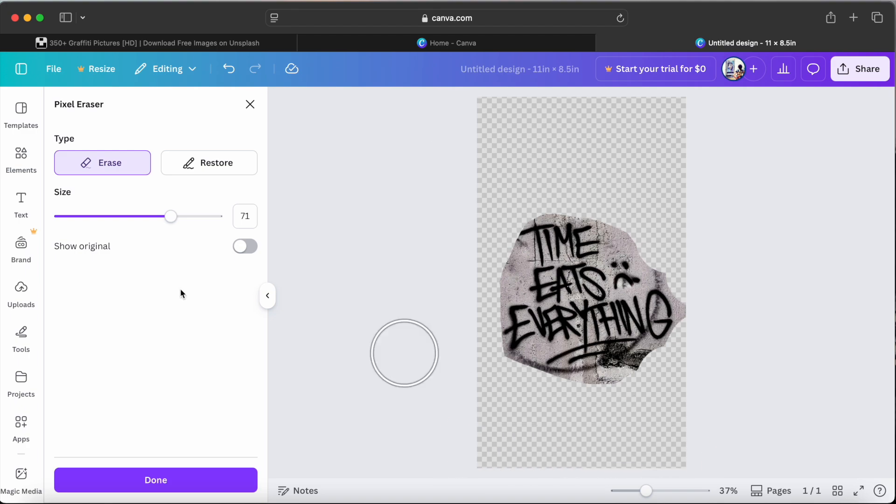
Trim the edges of the "TIME EATS EVERYTHING" patch with eraser size 25 and centre the cut-out inside the heart
{"action": "left_click", "coordinate": [99, 217]}
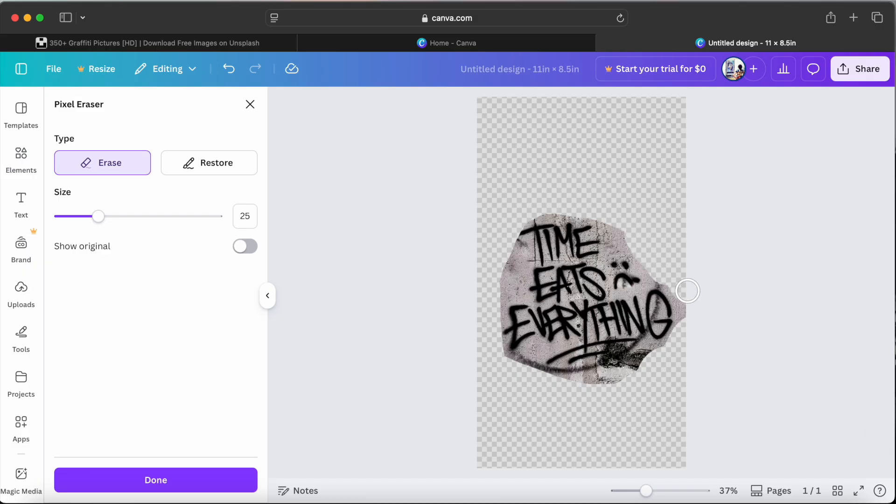
{"action": "mouse_move", "coordinate": [681, 340]}
{"action": "left_mouse_down"}
{"action": "mouse_move", "coordinate": [622, 379]}
{"action": "mouse_move", "coordinate": [581, 385]}
{"action": "mouse_move", "coordinate": [529, 375]}
{"action": "left_mouse_up"}
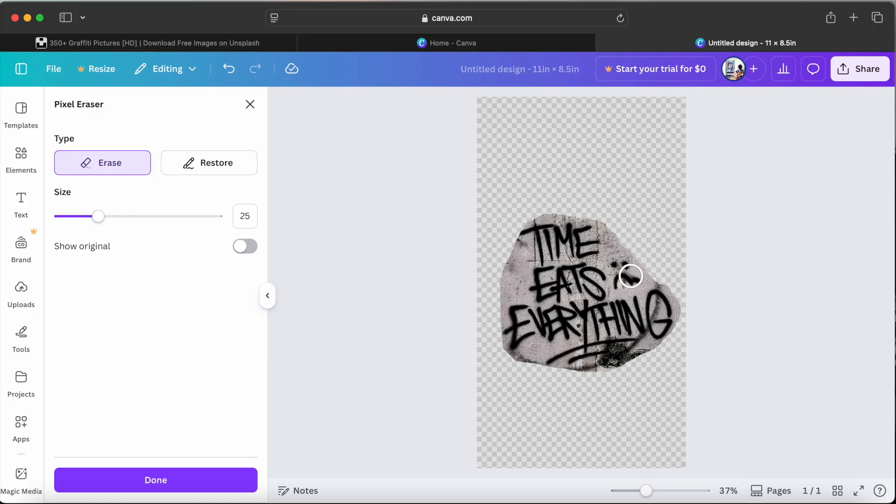
{"action": "left_click", "coordinate": [168, 481]}
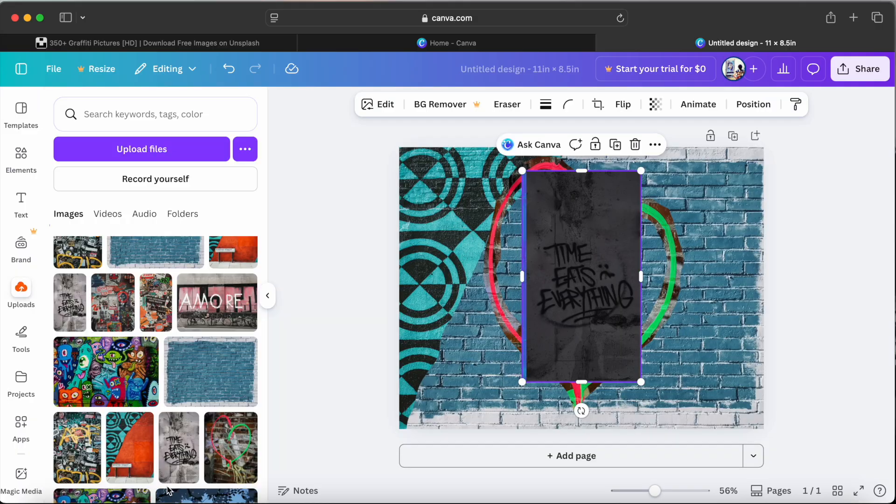
{"action": "left_click_drag", "start_coordinate": [583, 280], "coordinate": [586, 297]}
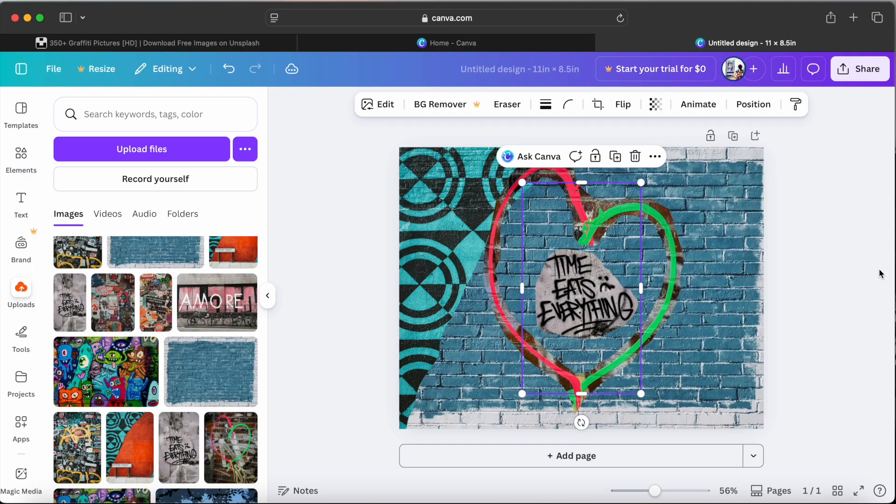
{"action": "left_click", "coordinate": [835, 269]}
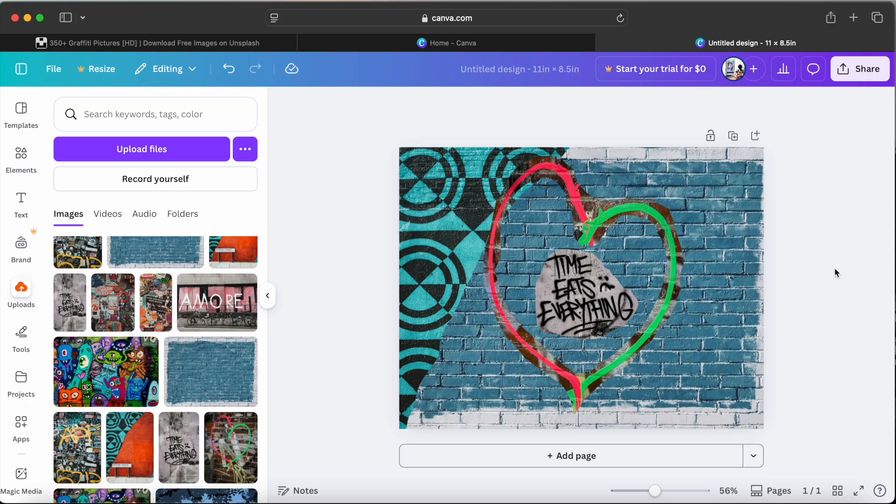
Add the pink AMORE photo and erase the concrete, bicycles and surrounding wall around its lettering with the Pixel Eraser at size 65
{"action": "left_click", "coordinate": [216, 313]}
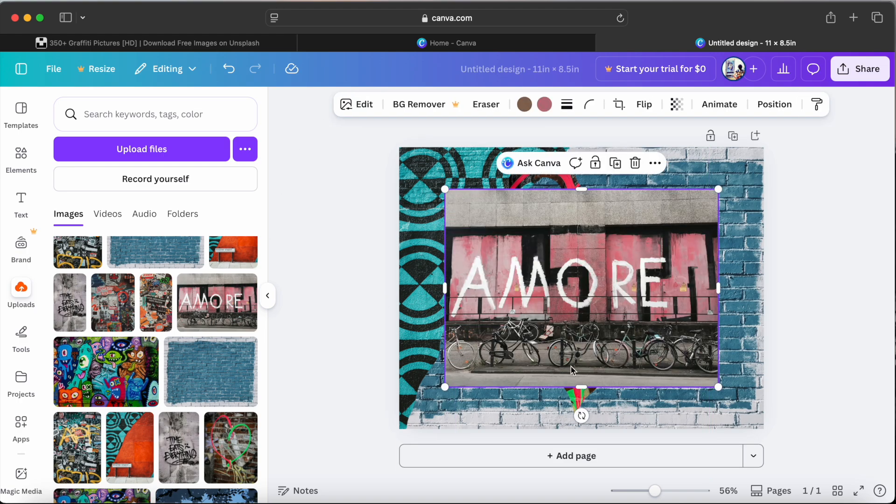
{"action": "left_click", "coordinate": [486, 105]}
{"action": "left_click", "coordinate": [481, 163]}
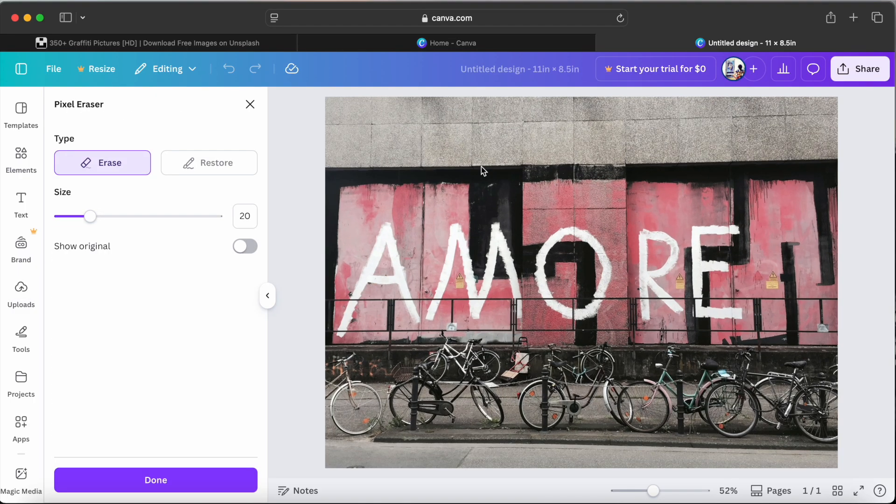
{"action": "left_click", "coordinate": [161, 216]}
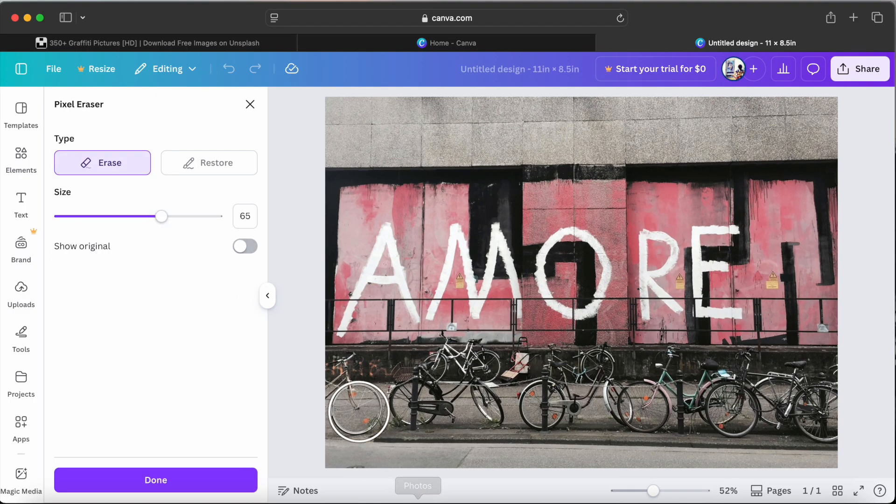
{"action": "mouse_move", "coordinate": [330, 370]}
{"action": "left_mouse_down"}
{"action": "mouse_move", "coordinate": [481, 374]}
{"action": "mouse_move", "coordinate": [415, 361]}
{"action": "mouse_move", "coordinate": [400, 365]}
{"action": "mouse_move", "coordinate": [575, 376]}
{"action": "mouse_move", "coordinate": [544, 364]}
{"action": "mouse_move", "coordinate": [832, 355]}
{"action": "mouse_move", "coordinate": [831, 435]}
{"action": "mouse_move", "coordinate": [679, 430]}
{"action": "mouse_move", "coordinate": [547, 449]}
{"action": "mouse_move", "coordinate": [324, 443]}
{"action": "mouse_move", "coordinate": [347, 425]}
{"action": "mouse_move", "coordinate": [495, 397]}
{"action": "mouse_move", "coordinate": [746, 385]}
{"action": "mouse_move", "coordinate": [789, 402]}
{"action": "mouse_move", "coordinate": [767, 437]}
{"action": "mouse_move", "coordinate": [619, 456]}
{"action": "mouse_move", "coordinate": [783, 469]}
{"action": "left_mouse_up"}
{"action": "mouse_move", "coordinate": [789, 206]}
{"action": "left_mouse_down"}
{"action": "mouse_move", "coordinate": [770, 180]}
{"action": "mouse_move", "coordinate": [793, 339]}
{"action": "mouse_move", "coordinate": [809, 213]}
{"action": "mouse_move", "coordinate": [835, 315]}
{"action": "mouse_move", "coordinate": [797, 109]}
{"action": "mouse_move", "coordinate": [820, 112]}
{"action": "mouse_move", "coordinate": [437, 94]}
{"action": "mouse_move", "coordinate": [344, 96]}
{"action": "mouse_move", "coordinate": [326, 109]}
{"action": "mouse_move", "coordinate": [328, 135]}
{"action": "mouse_move", "coordinate": [534, 131]}
{"action": "mouse_move", "coordinate": [790, 151]}
{"action": "mouse_move", "coordinate": [343, 182]}
{"action": "mouse_move", "coordinate": [490, 172]}
{"action": "mouse_move", "coordinate": [793, 184]}
{"action": "left_mouse_up"}
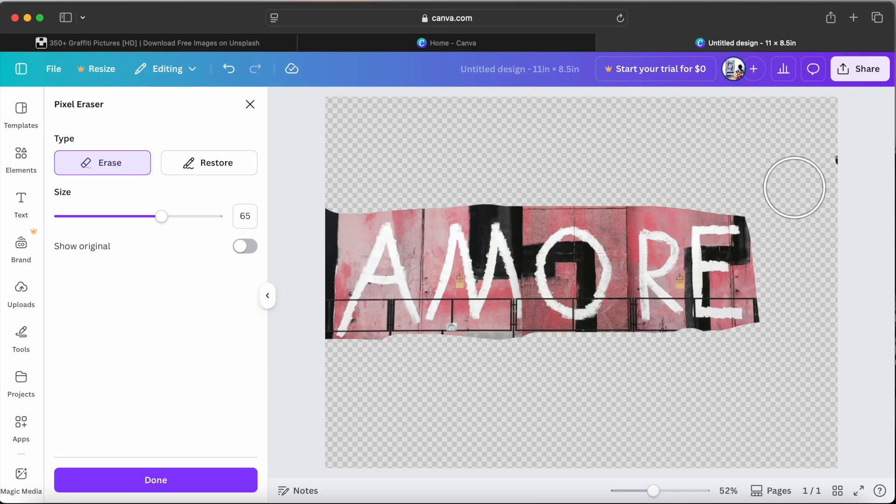
{"action": "left_click", "coordinate": [170, 482]}
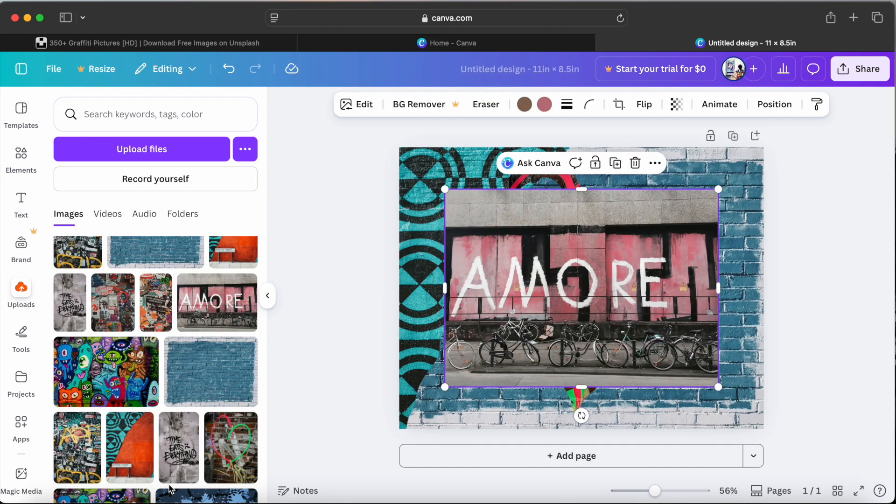
Shrink the AMORE cut-out and place its lettering in the page's bottom-left corner
{"action": "left_click_drag", "start_coordinate": [551, 289], "coordinate": [505, 397]}
{"action": "left_click_drag", "start_coordinate": [663, 308], "coordinate": [613, 331]}
{"action": "left_click_drag", "start_coordinate": [492, 398], "coordinate": [491, 403]}
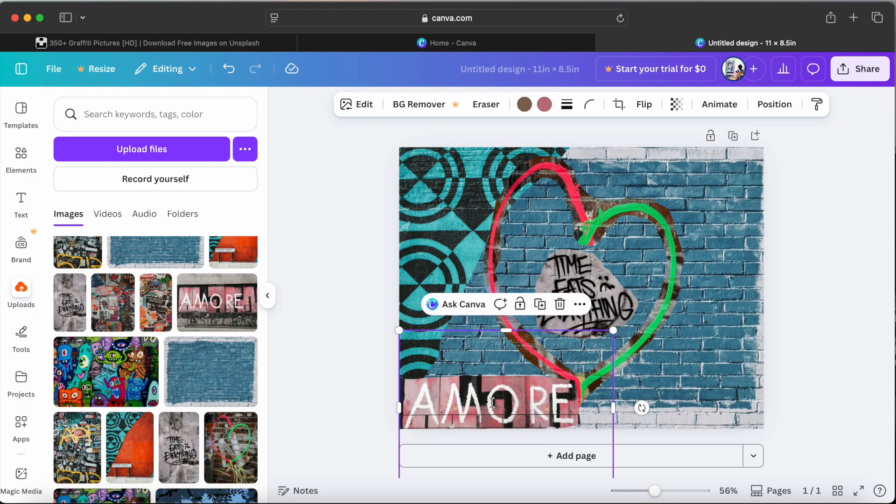
Add the colourful monsters mural photo and place it at the page's bottom-right corner, extending past the right edge
{"action": "scroll", "coordinate": [104, 412], "scroll_direction": "up", "scroll_amount": 5}
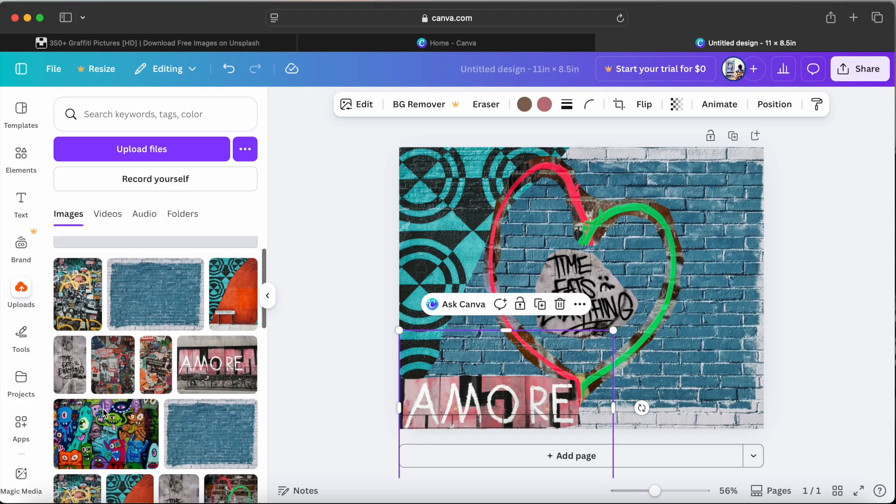
{"action": "scroll", "coordinate": [104, 413], "scroll_direction": "down", "scroll_amount": 1}
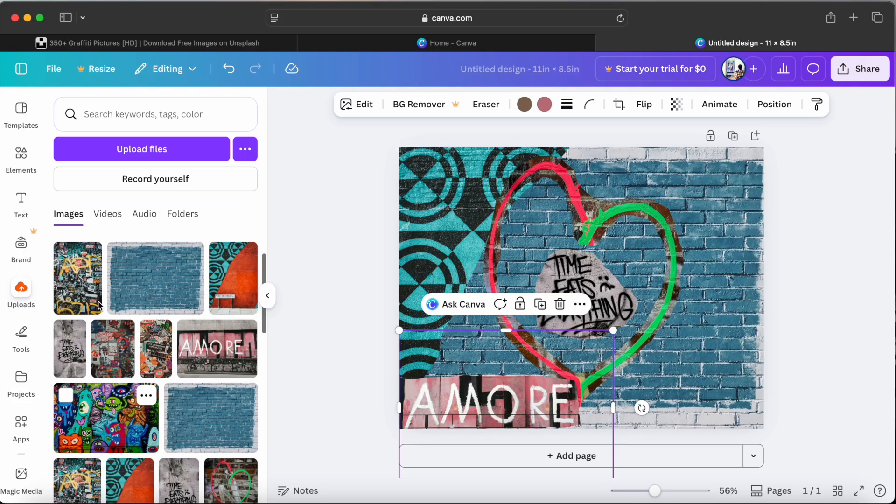
{"action": "left_click", "coordinate": [121, 417]}
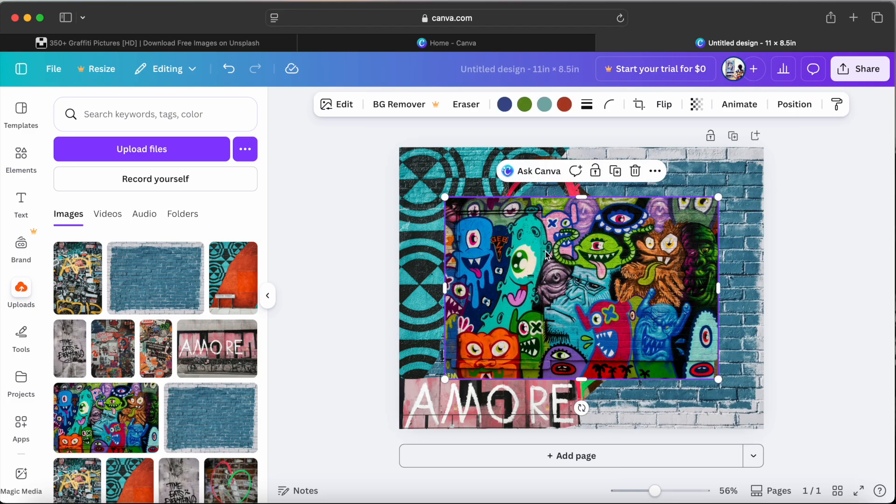
{"action": "left_click_drag", "start_coordinate": [548, 266], "coordinate": [718, 317]}
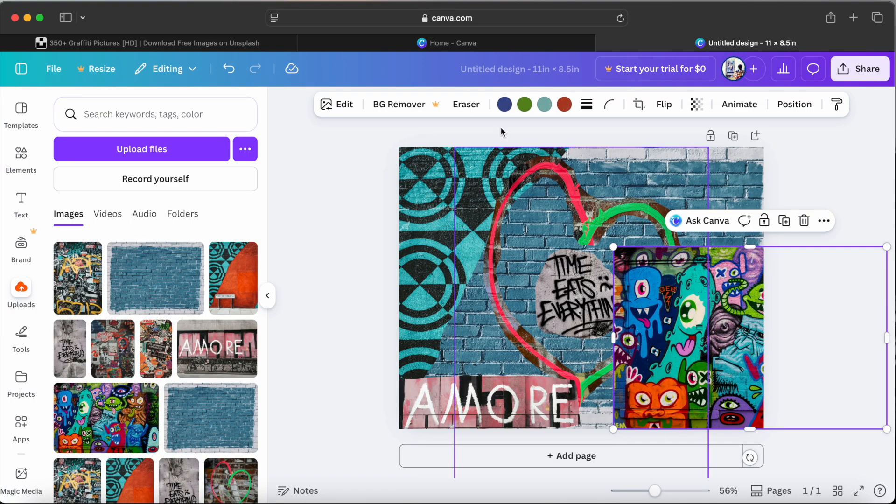
Erase the upper-left part of the monsters mural around the turquoise monster with the Pixel Eraser at size 58 and nudge the cut-out slightly upward
{"action": "left_click", "coordinate": [466, 105]}
{"action": "left_click", "coordinate": [460, 164]}
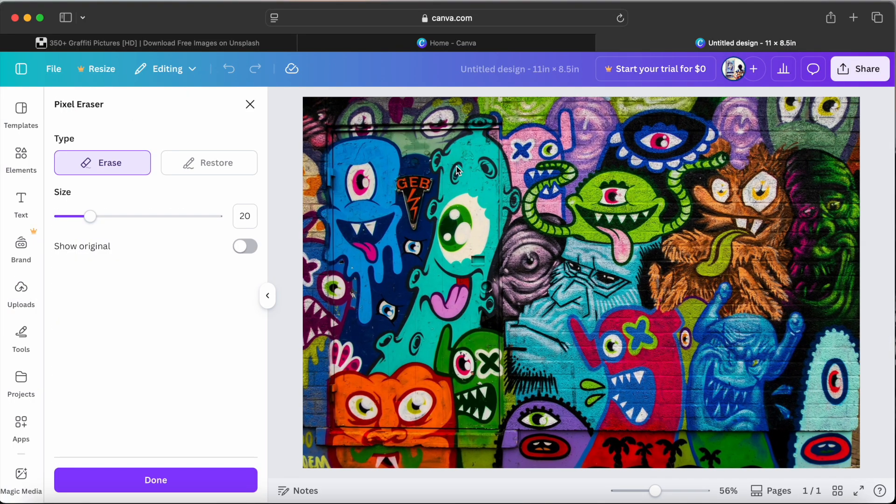
{"action": "left_click", "coordinate": [149, 217]}
{"action": "mouse_move", "coordinate": [441, 104]}
{"action": "left_mouse_down"}
{"action": "mouse_move", "coordinate": [405, 127]}
{"action": "mouse_move", "coordinate": [371, 273]}
{"action": "mouse_move", "coordinate": [302, 354]}
{"action": "mouse_move", "coordinate": [302, 335]}
{"action": "mouse_move", "coordinate": [417, 102]}
{"action": "mouse_move", "coordinate": [300, 98]}
{"action": "mouse_move", "coordinate": [275, 265]}
{"action": "mouse_move", "coordinate": [345, 131]}
{"action": "mouse_move", "coordinate": [353, 138]}
{"action": "mouse_move", "coordinate": [300, 256]}
{"action": "left_mouse_up"}
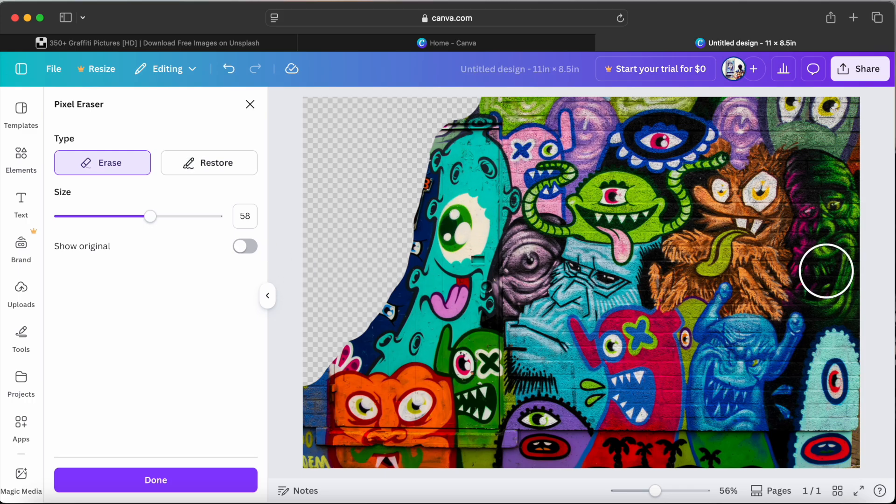
{"action": "left_click", "coordinate": [178, 482]}
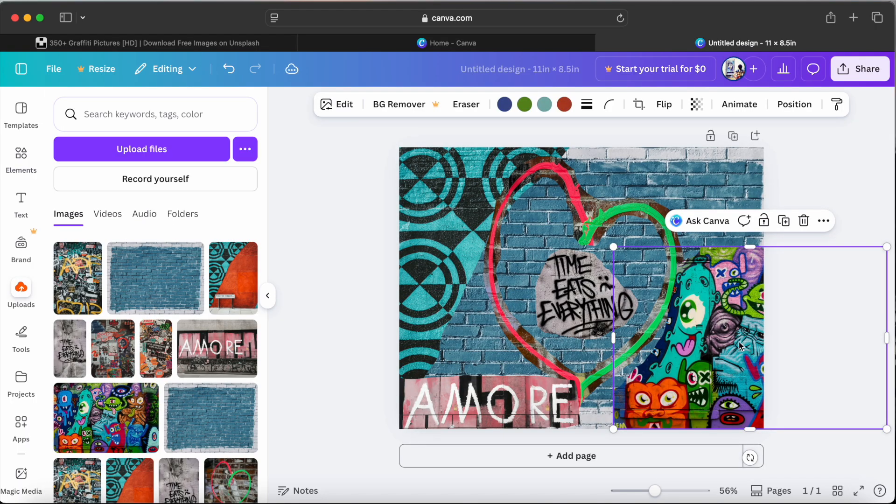
{"action": "left_click_drag", "start_coordinate": [750, 246], "coordinate": [751, 244]}
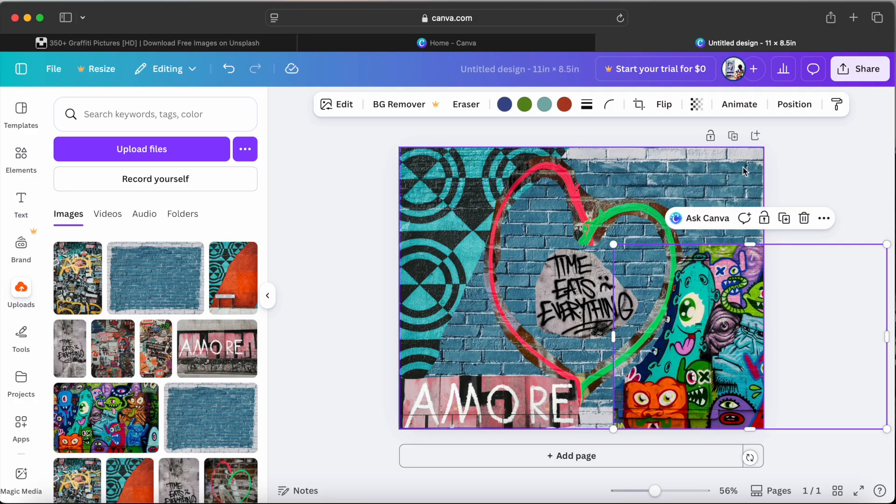
{"action": "left_click", "coordinate": [809, 164]}
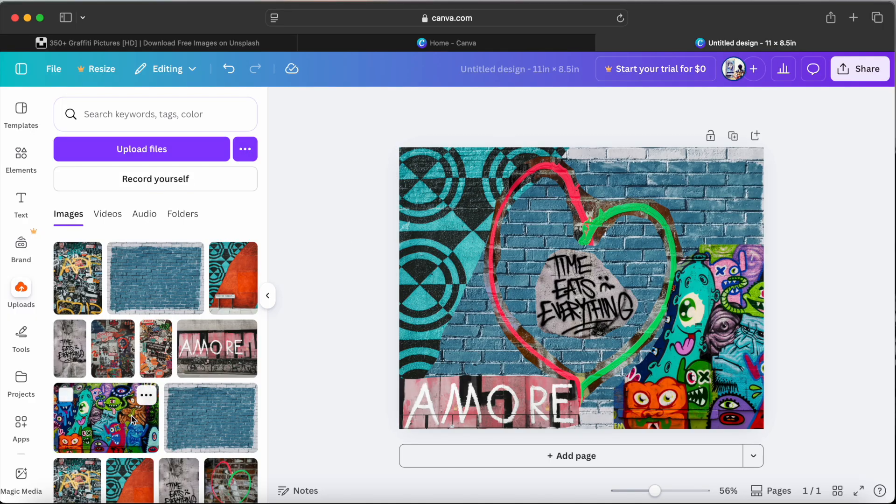
Add the uploaded poster wall photo with the DISOBEY portrait and enlarge it to slightly more than the page height over the collage's centre
{"action": "scroll", "coordinate": [115, 396], "scroll_direction": "down", "scroll_amount": 1}
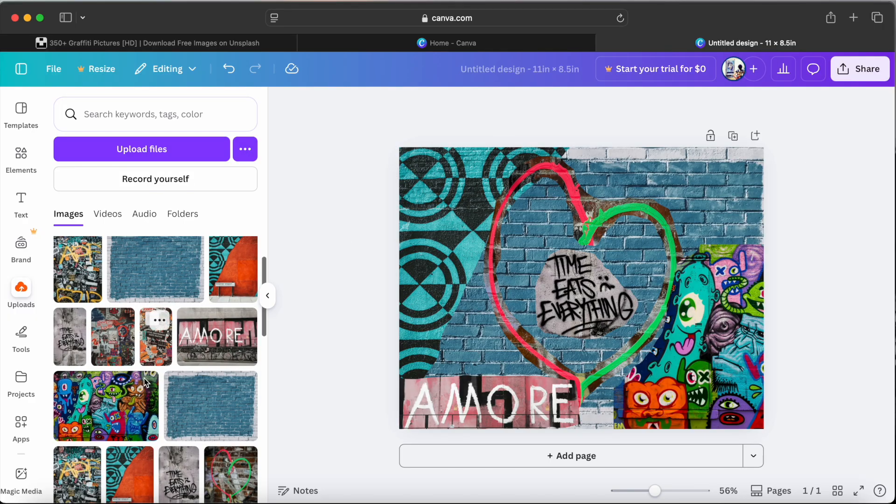
{"action": "left_click", "coordinate": [115, 343]}
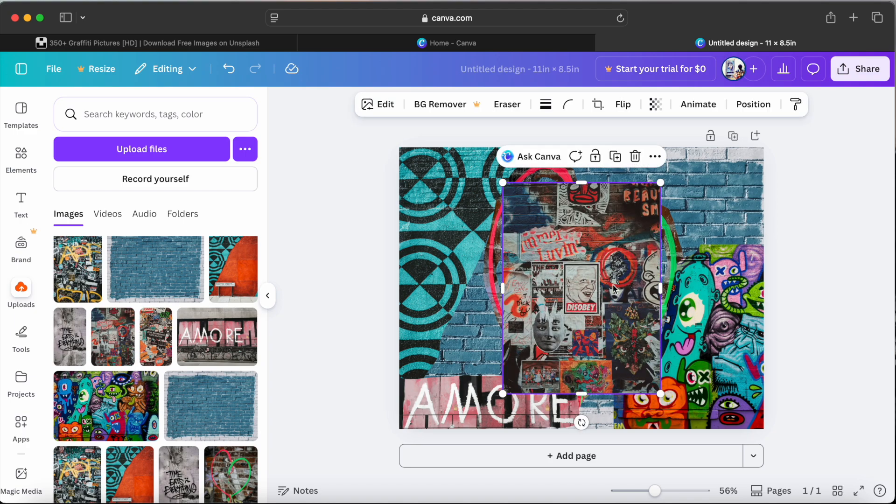
{"action": "left_click_drag", "start_coordinate": [660, 183], "coordinate": [773, 133]}
{"action": "left_click_drag", "start_coordinate": [620, 254], "coordinate": [569, 290]}
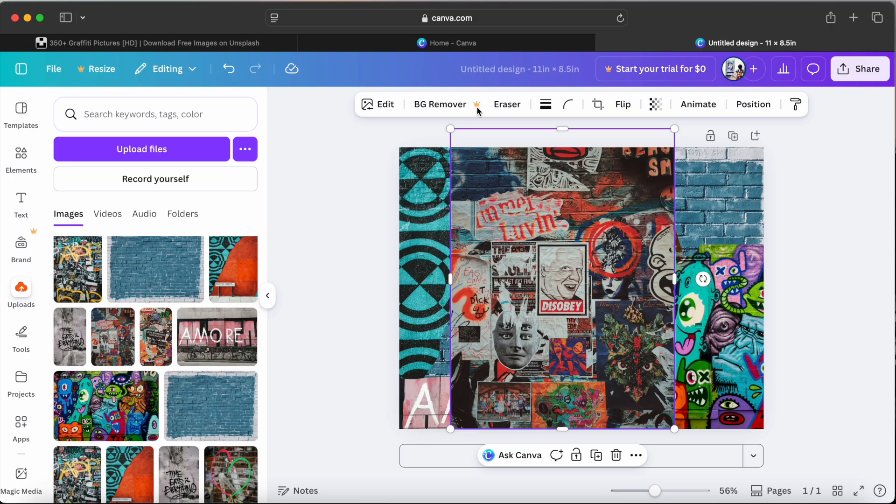
Erase everything around the DISOBEY poster and grey face with the Pixel Eraser at size 69
{"action": "left_click", "coordinate": [511, 105]}
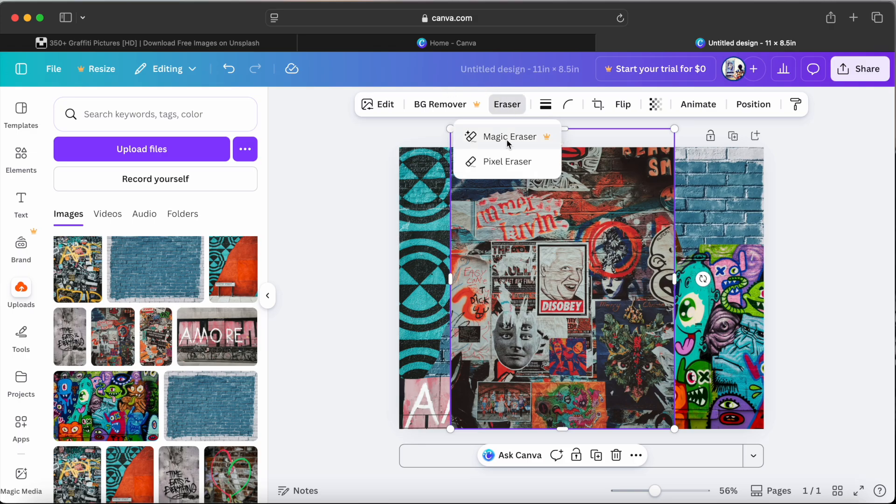
{"action": "left_click", "coordinate": [496, 161]}
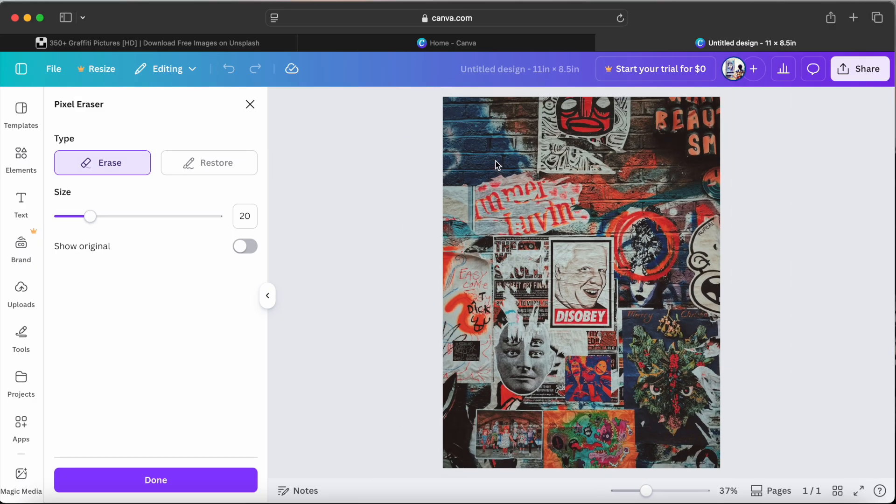
{"action": "left_click", "coordinate": [167, 216]}
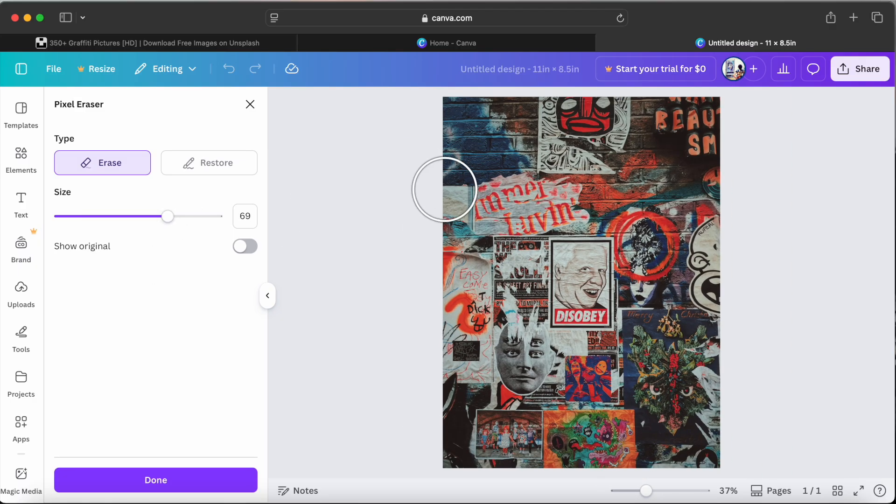
{"action": "mouse_move", "coordinate": [442, 192]}
{"action": "left_mouse_down"}
{"action": "mouse_move", "coordinate": [589, 197]}
{"action": "mouse_move", "coordinate": [681, 215]}
{"action": "mouse_move", "coordinate": [717, 160]}
{"action": "mouse_move", "coordinate": [614, 146]}
{"action": "mouse_move", "coordinate": [445, 144]}
{"action": "mouse_move", "coordinate": [466, 125]}
{"action": "mouse_move", "coordinate": [522, 115]}
{"action": "mouse_move", "coordinate": [711, 97]}
{"action": "mouse_move", "coordinate": [703, 141]}
{"action": "mouse_move", "coordinate": [597, 153]}
{"action": "mouse_move", "coordinate": [417, 120]}
{"action": "mouse_move", "coordinate": [443, 112]}
{"action": "mouse_move", "coordinate": [491, 196]}
{"action": "mouse_move", "coordinate": [457, 211]}
{"action": "mouse_move", "coordinate": [468, 419]}
{"action": "mouse_move", "coordinate": [529, 431]}
{"action": "mouse_move", "coordinate": [606, 430]}
{"action": "mouse_move", "coordinate": [625, 398]}
{"action": "mouse_move", "coordinate": [610, 374]}
{"action": "mouse_move", "coordinate": [645, 393]}
{"action": "mouse_move", "coordinate": [652, 241]}
{"action": "mouse_move", "coordinate": [705, 256]}
{"action": "mouse_move", "coordinate": [715, 380]}
{"action": "mouse_move", "coordinate": [709, 477]}
{"action": "mouse_move", "coordinate": [462, 477]}
{"action": "mouse_move", "coordinate": [441, 450]}
{"action": "mouse_move", "coordinate": [531, 446]}
{"action": "mouse_move", "coordinate": [642, 420]}
{"action": "mouse_move", "coordinate": [650, 375]}
{"action": "mouse_move", "coordinate": [679, 362]}
{"action": "mouse_move", "coordinate": [679, 475]}
{"action": "mouse_move", "coordinate": [661, 450]}
{"action": "left_mouse_up"}
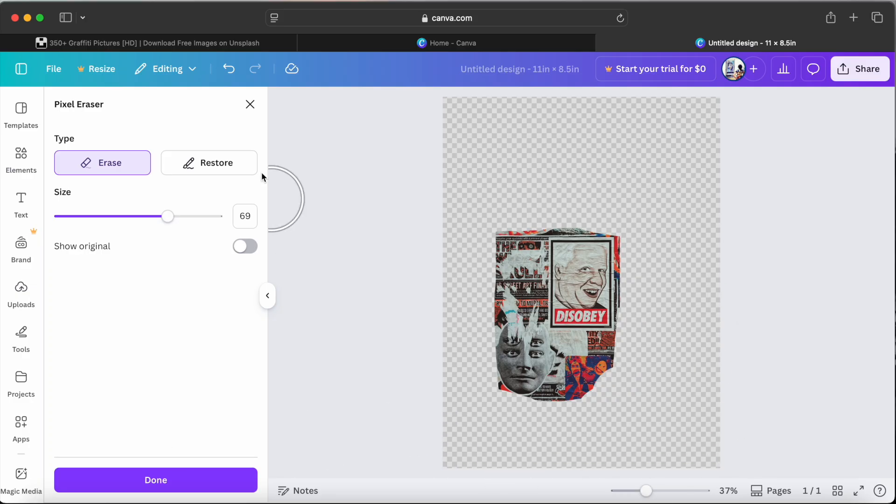
{"action": "left_click", "coordinate": [172, 485]}
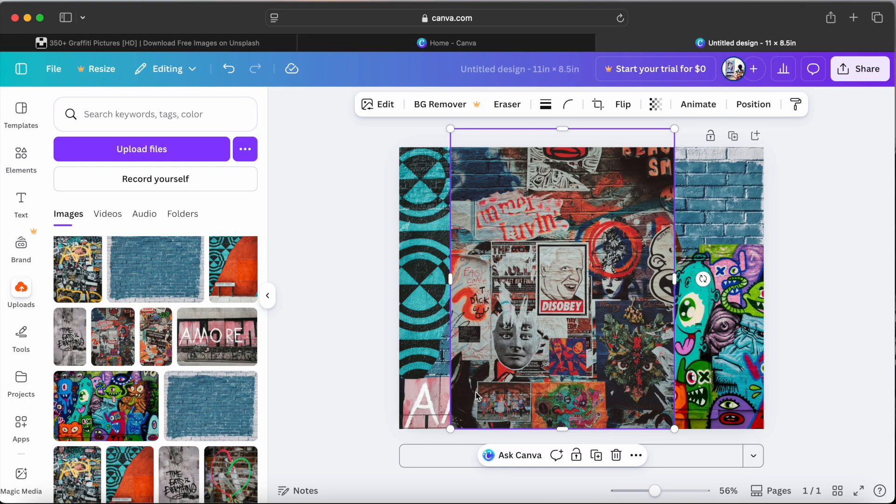
Slightly shrink the DISOBEY cut-out and place it in the page's top-right corner above the monsters, and raise the AMORE lettering a little
{"action": "left_click_drag", "start_coordinate": [554, 287], "coordinate": [731, 189]}
{"action": "left_click_drag", "start_coordinate": [630, 332], "coordinate": [641, 317]}
{"action": "left_click_drag", "start_coordinate": [734, 227], "coordinate": [725, 228]}
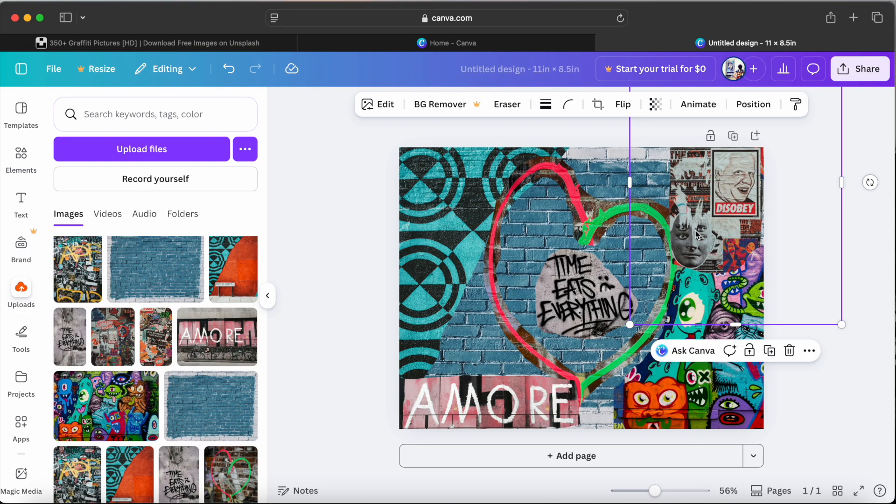
{"action": "left_click_drag", "start_coordinate": [713, 215], "coordinate": [714, 217]}
{"action": "left_click", "coordinate": [843, 390]}
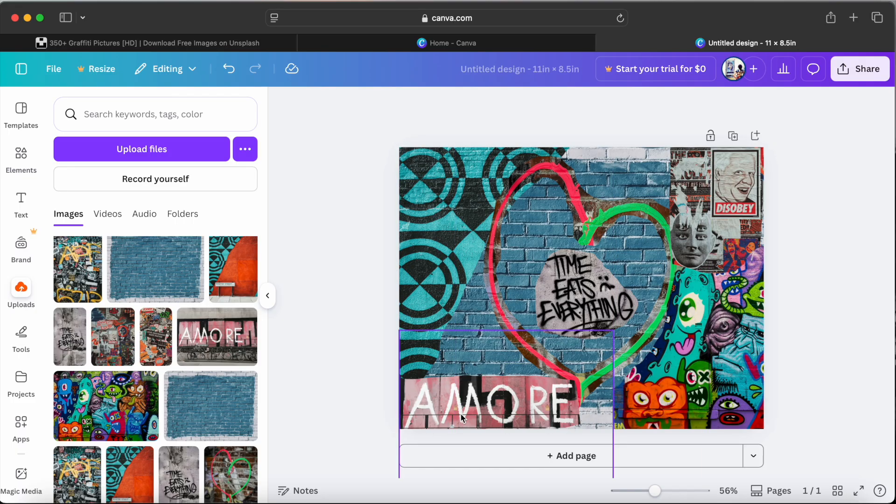
{"action": "left_click_drag", "start_coordinate": [473, 406], "coordinate": [471, 391]}
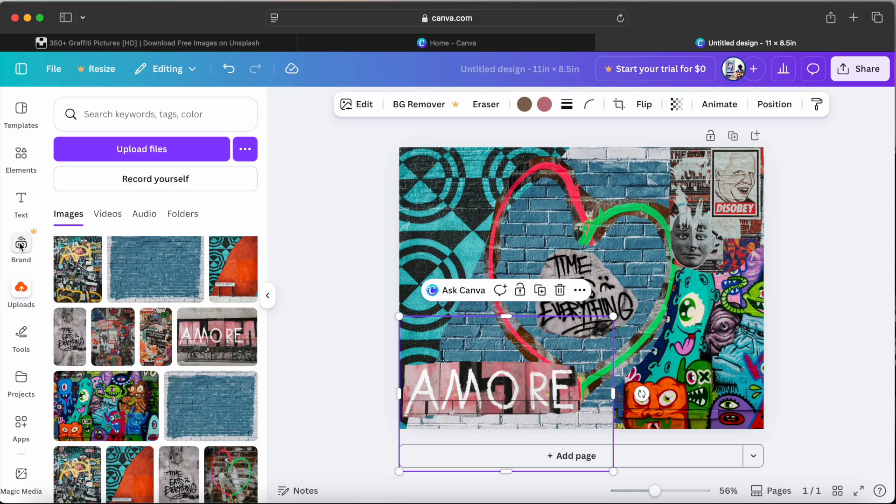
Add a heading text to the page and scale it down to font size 52.1
{"action": "left_click", "coordinate": [21, 200]}
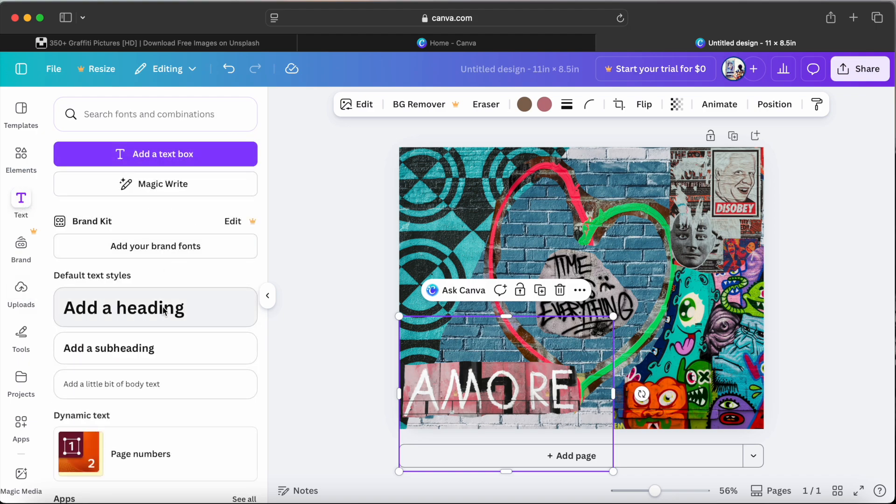
{"action": "left_click", "coordinate": [150, 312]}
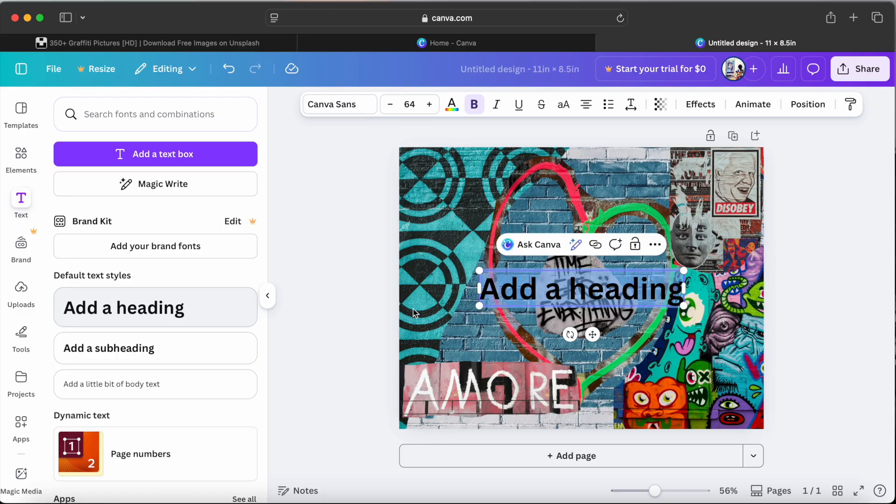
{"action": "left_click_drag", "start_coordinate": [684, 271], "coordinate": [648, 281]}
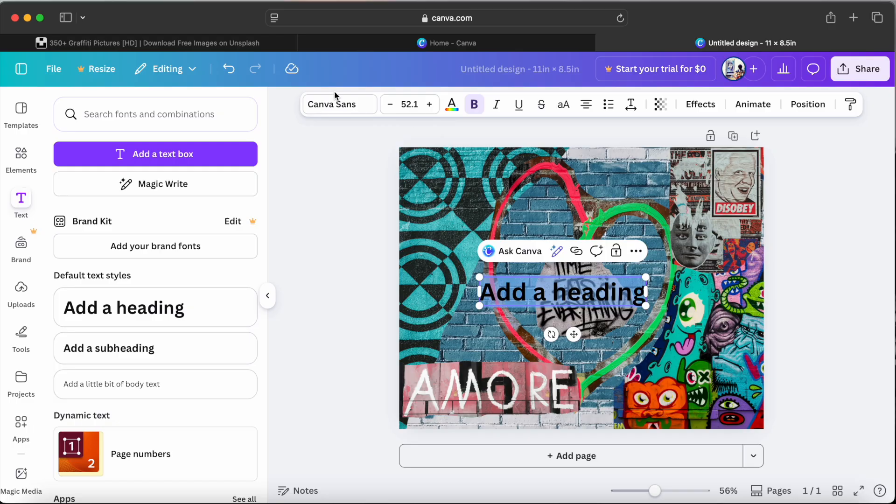
Browse the general font list and the Handwriting fonts for a typeface that suits the heading
{"action": "left_click", "coordinate": [333, 104]}
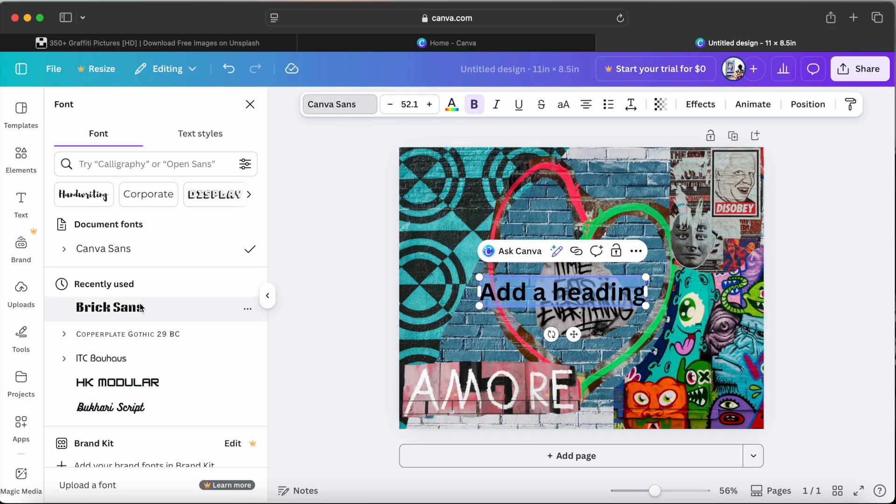
{"action": "scroll", "coordinate": [140, 308], "scroll_direction": "down", "scroll_amount": 10}
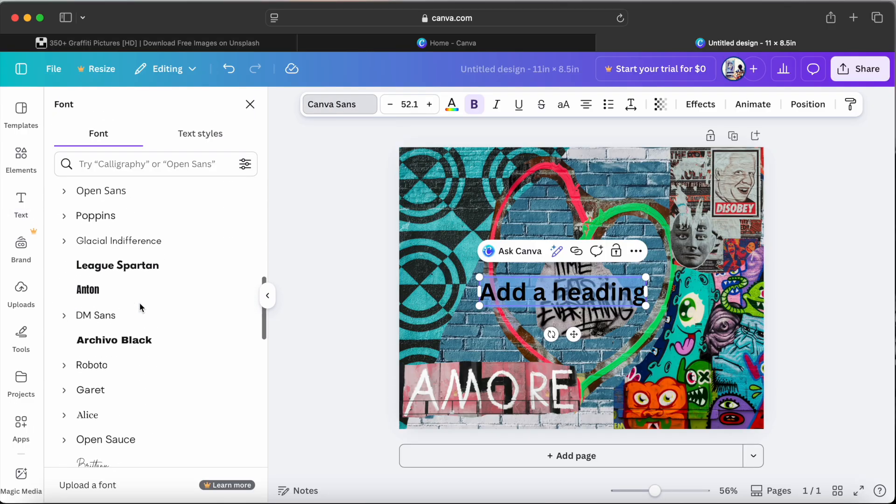
{"action": "scroll", "coordinate": [140, 307], "scroll_direction": "down", "scroll_amount": 10}
{"action": "scroll", "coordinate": [139, 301], "scroll_direction": "down", "scroll_amount": 5}
{"action": "scroll", "coordinate": [139, 301], "scroll_direction": "up", "scroll_amount": 15}
{"action": "scroll", "coordinate": [139, 302], "scroll_direction": "up", "scroll_amount": 15}
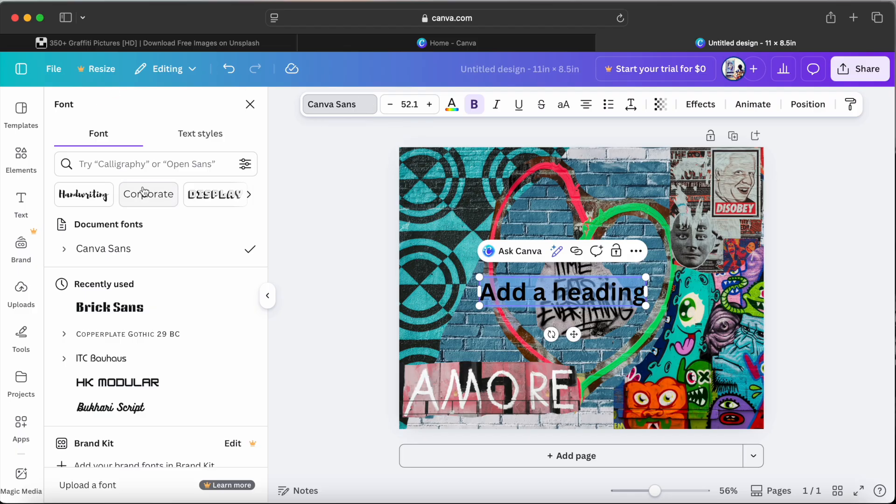
{"action": "left_click", "coordinate": [81, 200]}
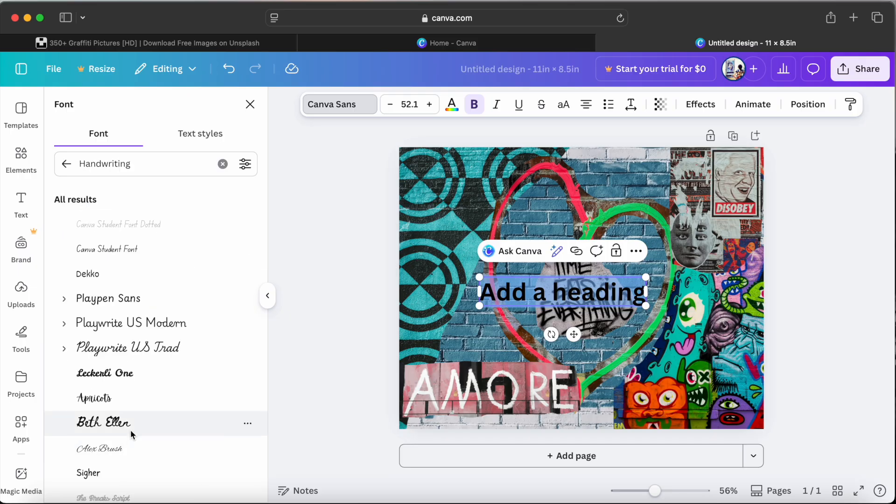
{"action": "scroll", "coordinate": [130, 429], "scroll_direction": "down", "scroll_amount": 5}
{"action": "scroll", "coordinate": [130, 429], "scroll_direction": "down", "scroll_amount": 4}
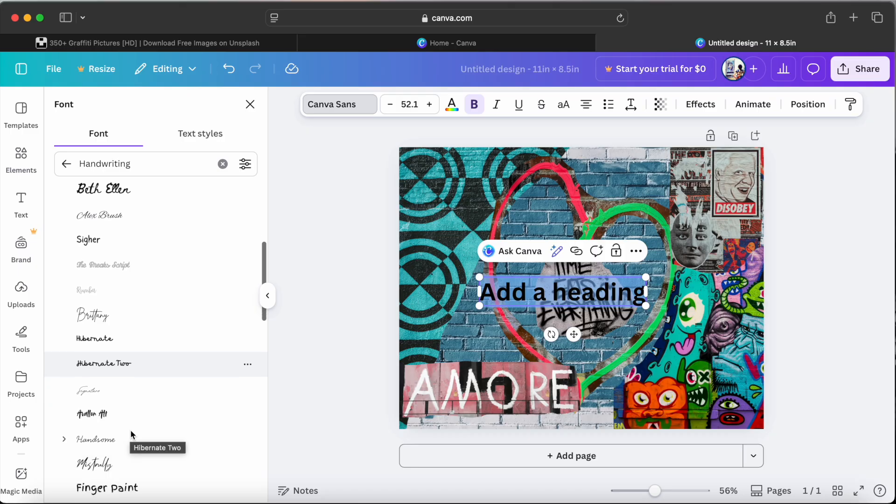
{"action": "scroll", "coordinate": [132, 435], "scroll_direction": "down", "scroll_amount": 3}
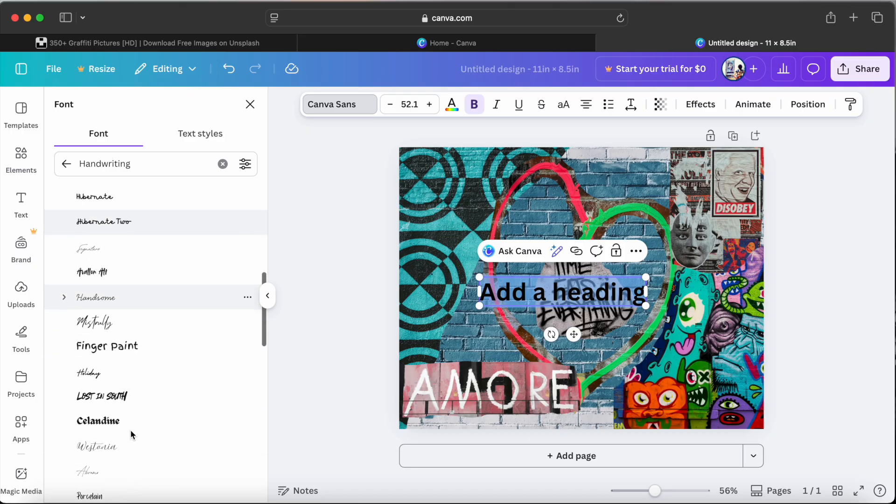
{"action": "scroll", "coordinate": [130, 430], "scroll_direction": "up", "scroll_amount": 8}
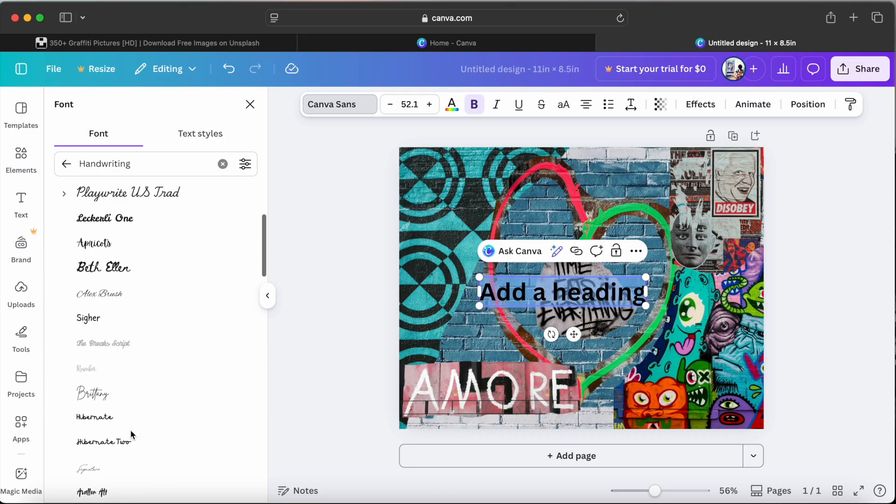
Set the heading's font to Zico Display Inline from the Display fonts and replace its text with "Banksy"
{"action": "left_click", "coordinate": [66, 164]}
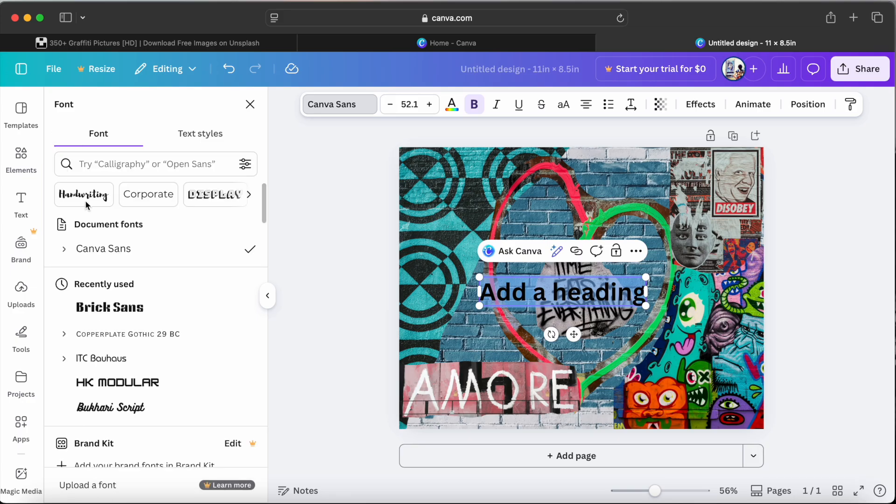
{"action": "left_click", "coordinate": [211, 194]}
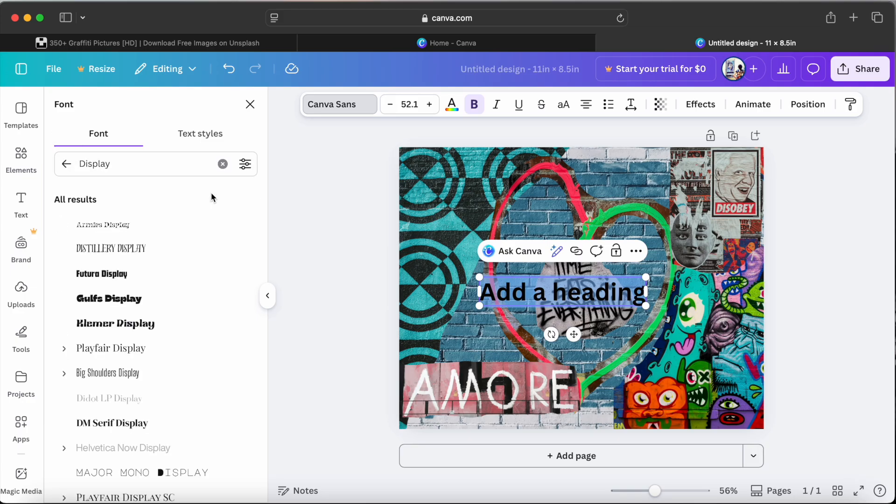
{"action": "scroll", "coordinate": [164, 355], "scroll_direction": "down", "scroll_amount": 3}
{"action": "scroll", "coordinate": [165, 354], "scroll_direction": "down", "scroll_amount": 8}
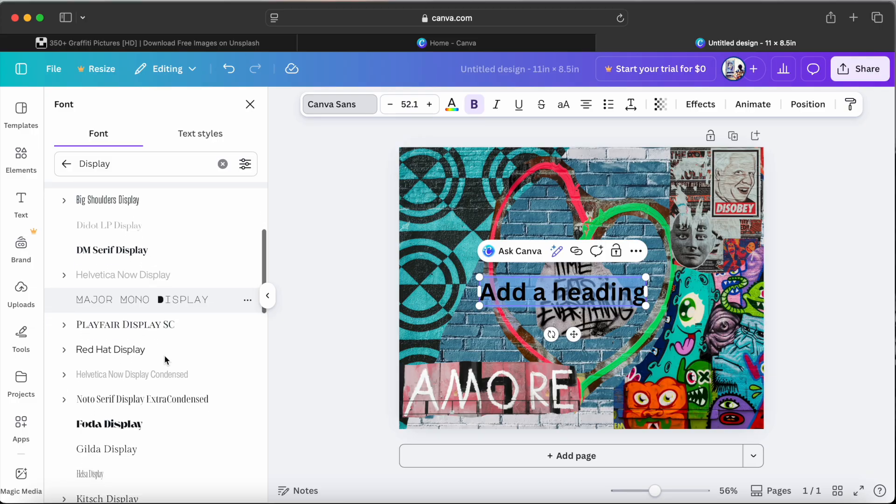
{"action": "scroll", "coordinate": [164, 354], "scroll_direction": "down", "scroll_amount": 4}
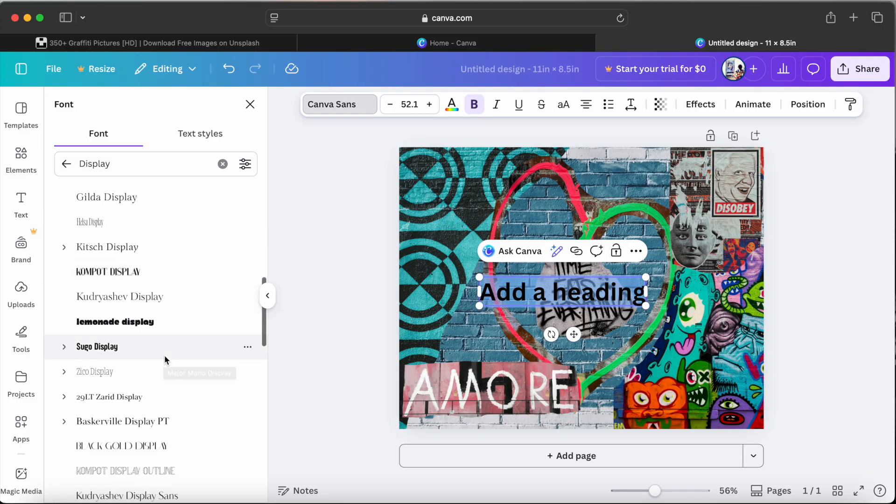
{"action": "scroll", "coordinate": [164, 354], "scroll_direction": "down", "scroll_amount": 1}
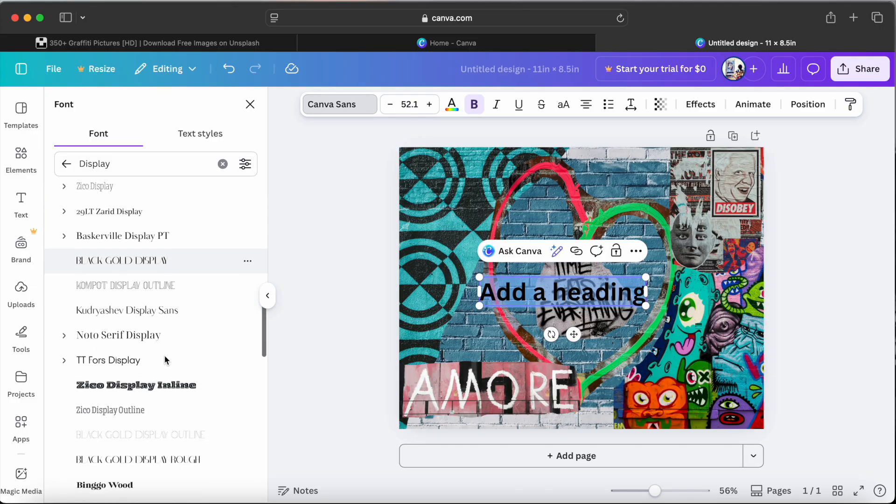
{"action": "left_click", "coordinate": [130, 387]}
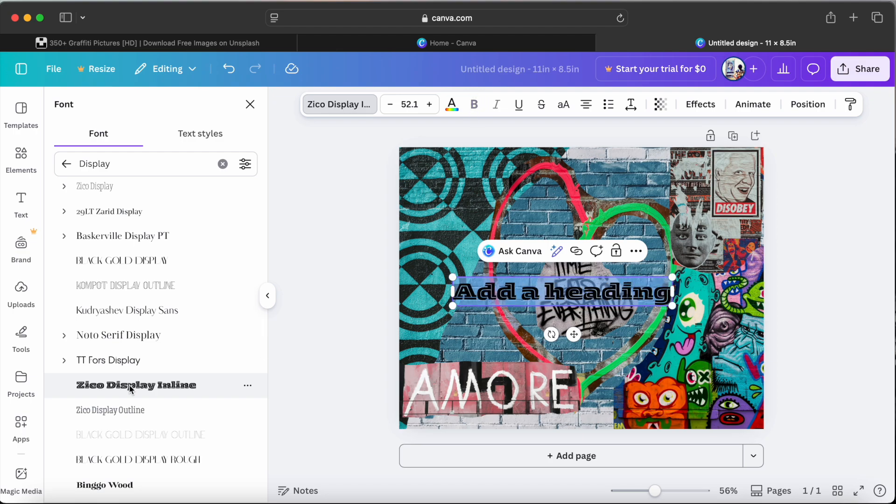
{"action": "type", "text": "S"}
{"action": "type", "text": "anksy"}
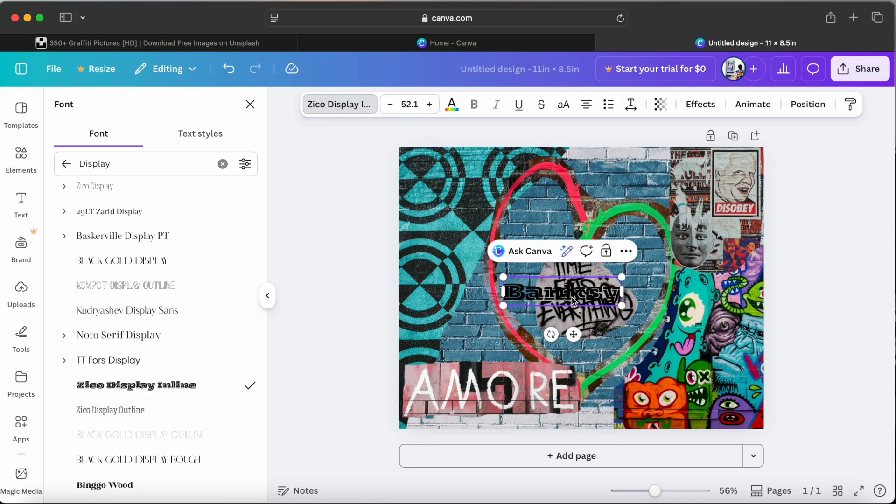
Recolor the "Banksy" heading with the medium steel blue from the brick wall's photo colors
{"action": "double_click", "coordinate": [619, 295]}
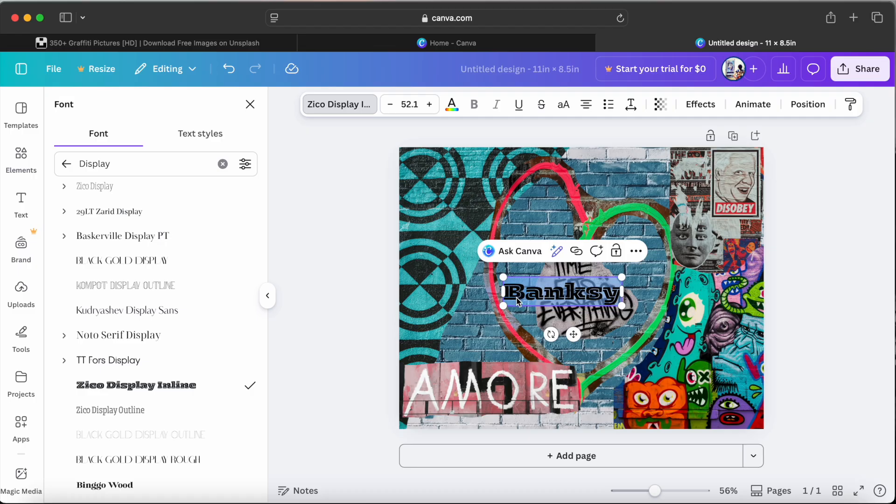
{"action": "left_click", "coordinate": [451, 108]}
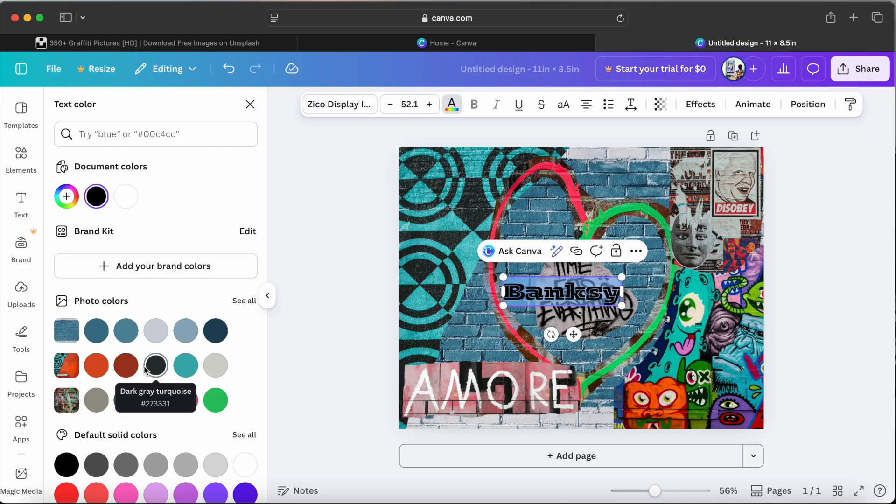
{"action": "left_click", "coordinate": [126, 331]}
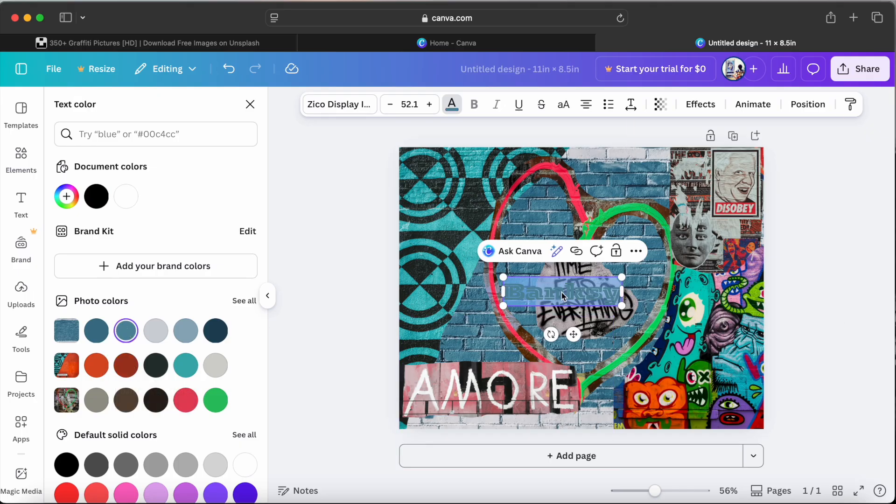
Move the "Banksy" heading to the page's bottom-left over the AMORE lettering and enlarge it to font size 67.7
{"action": "left_click_drag", "start_coordinate": [561, 292], "coordinate": [548, 337]}
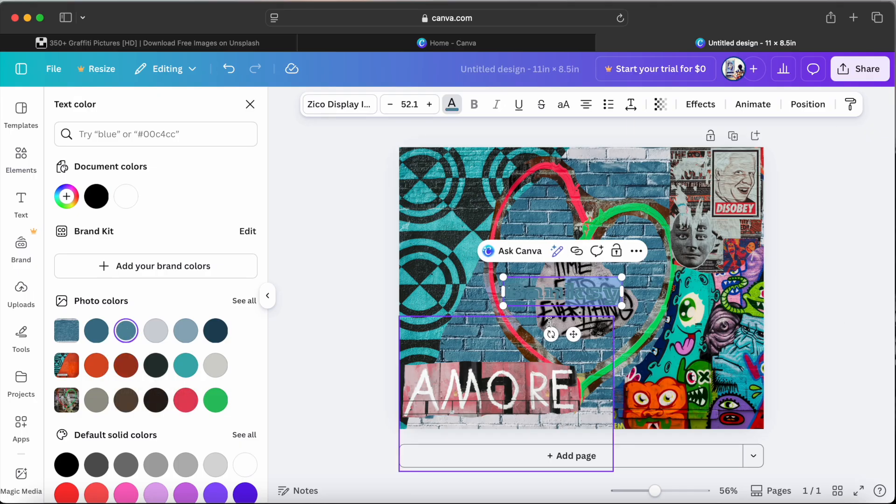
{"action": "left_click", "coordinate": [321, 290]}
{"action": "left_click_drag", "start_coordinate": [558, 296], "coordinate": [544, 324]}
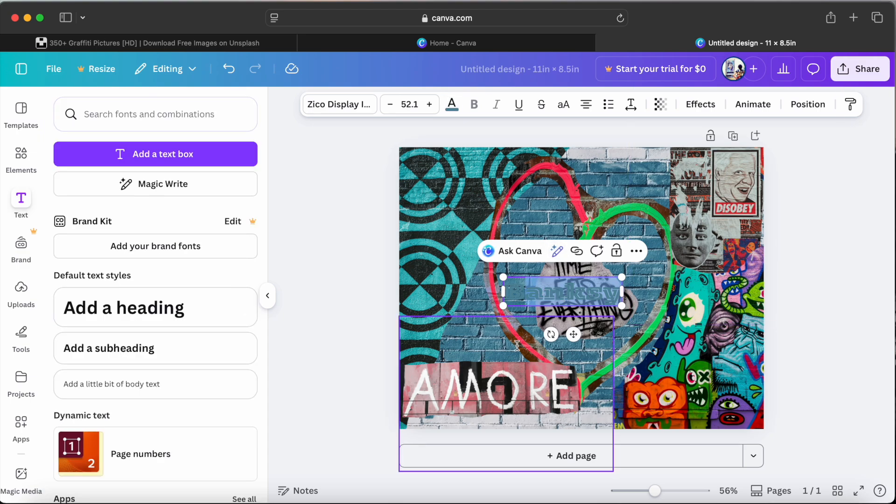
{"action": "left_click", "coordinate": [560, 292]}
{"action": "left_click_drag", "start_coordinate": [562, 291], "coordinate": [539, 323]}
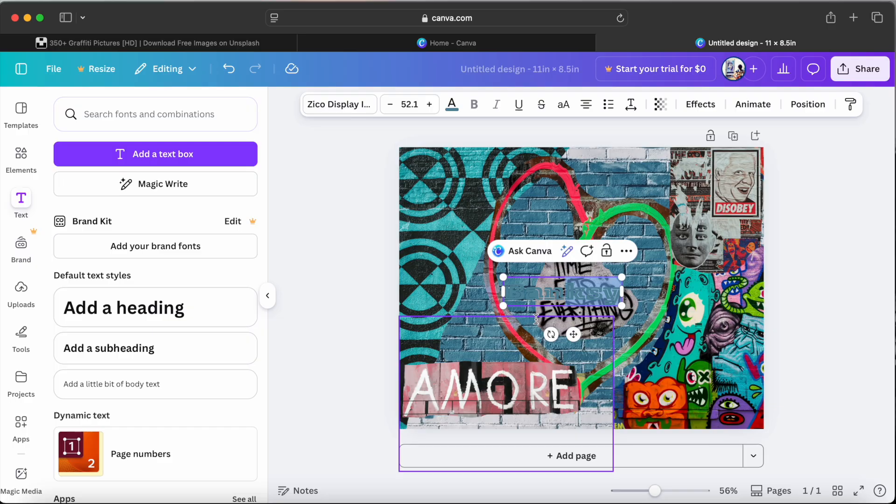
{"action": "left_click_drag", "start_coordinate": [506, 292], "coordinate": [481, 295]}
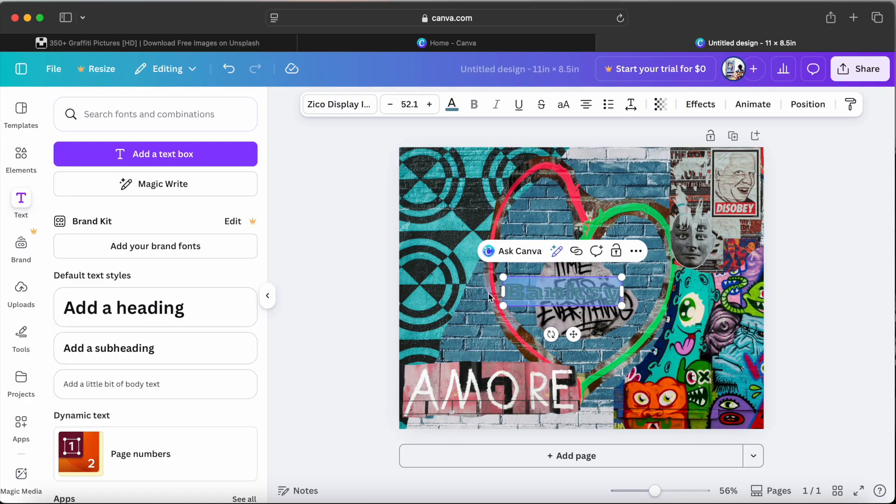
{"action": "left_click", "coordinate": [824, 322]}
{"action": "left_click_drag", "start_coordinate": [538, 293], "coordinate": [450, 415]}
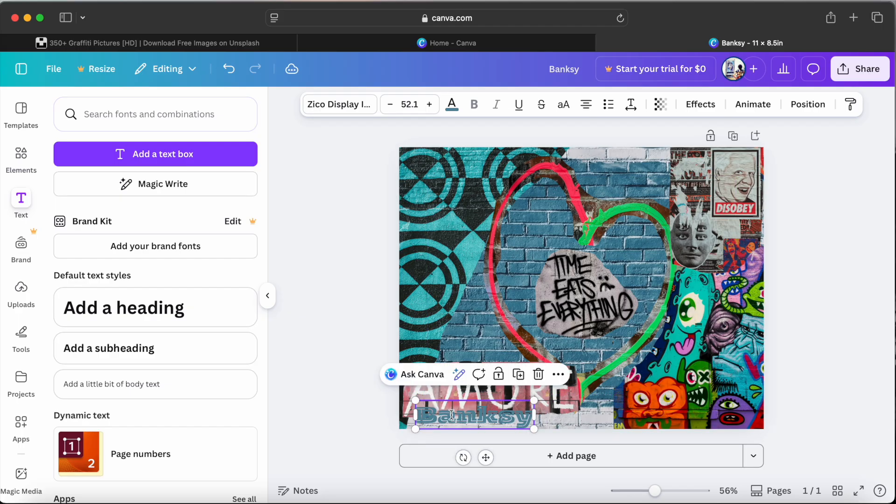
{"action": "left_click", "coordinate": [815, 272]}
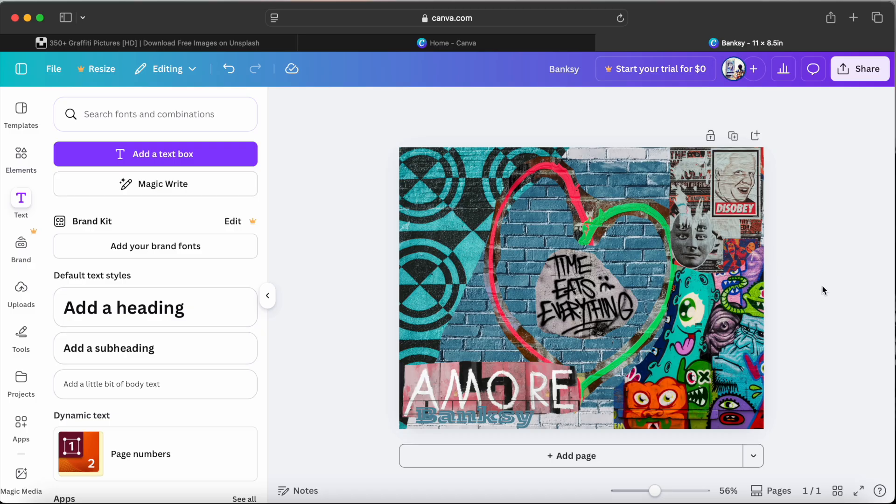
{"action": "left_click", "coordinate": [483, 422]}
{"action": "left_click_drag", "start_coordinate": [533, 400], "coordinate": [572, 398]}
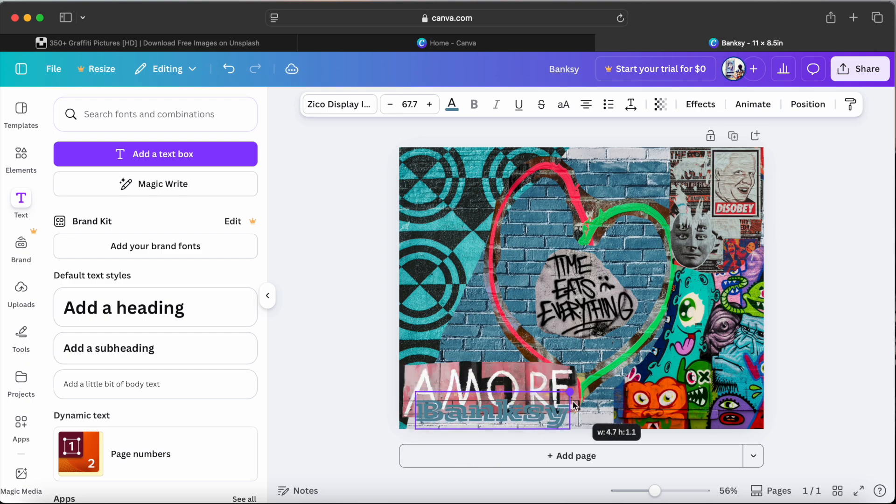
Apply the Shadow effect to the "Banksy" heading with offset 66, transparency 52 and a dark gray shadow color
{"action": "double_click", "coordinate": [488, 412]}
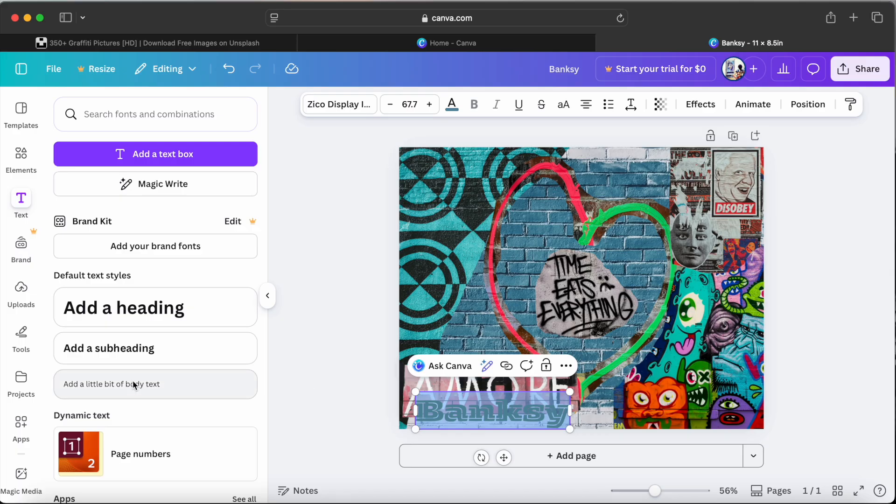
{"action": "left_click", "coordinate": [705, 105]}
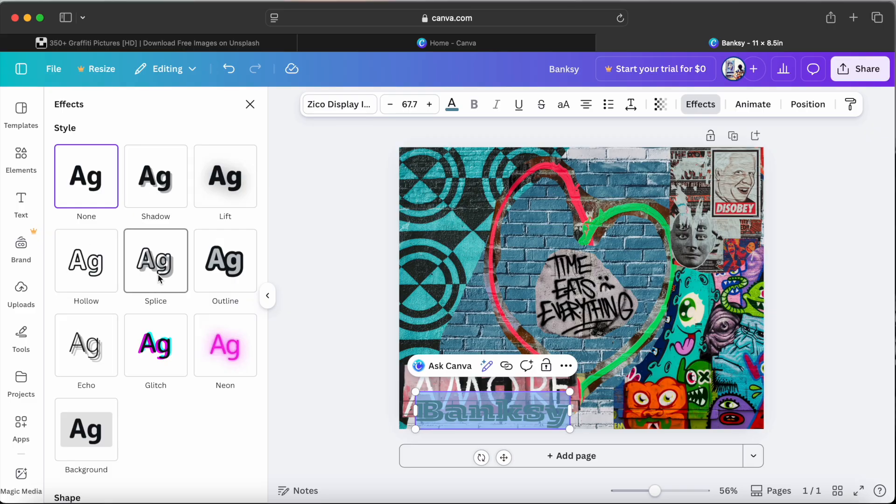
{"action": "scroll", "coordinate": [105, 373], "scroll_direction": "down", "scroll_amount": 4}
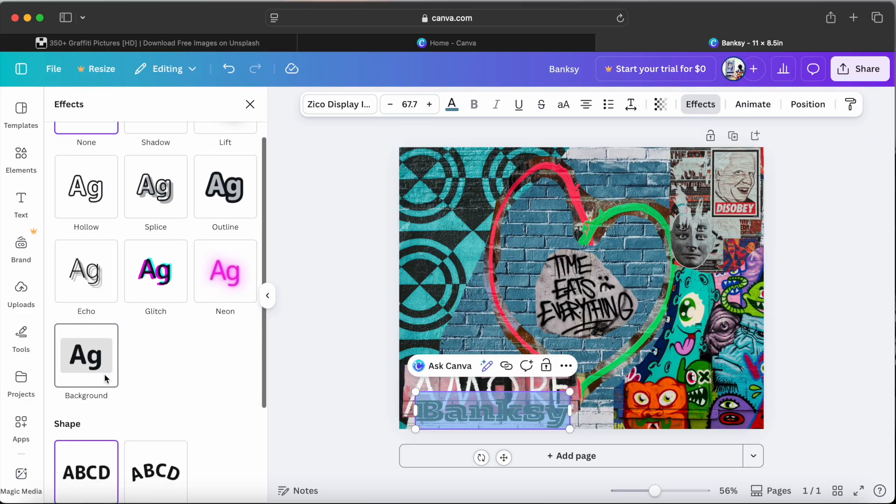
{"action": "scroll", "coordinate": [105, 377], "scroll_direction": "down", "scroll_amount": 2}
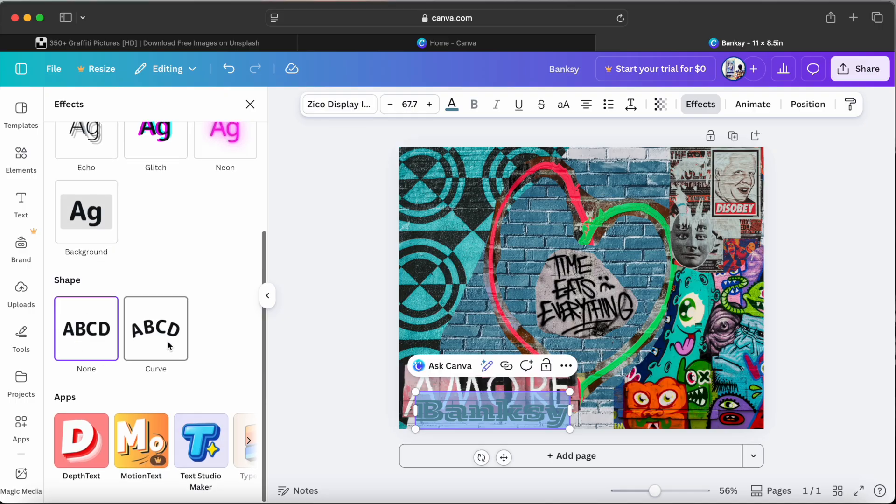
{"action": "scroll", "coordinate": [167, 343], "scroll_direction": "up", "scroll_amount": 6}
{"action": "scroll", "coordinate": [167, 345], "scroll_direction": "up", "scroll_amount": 2}
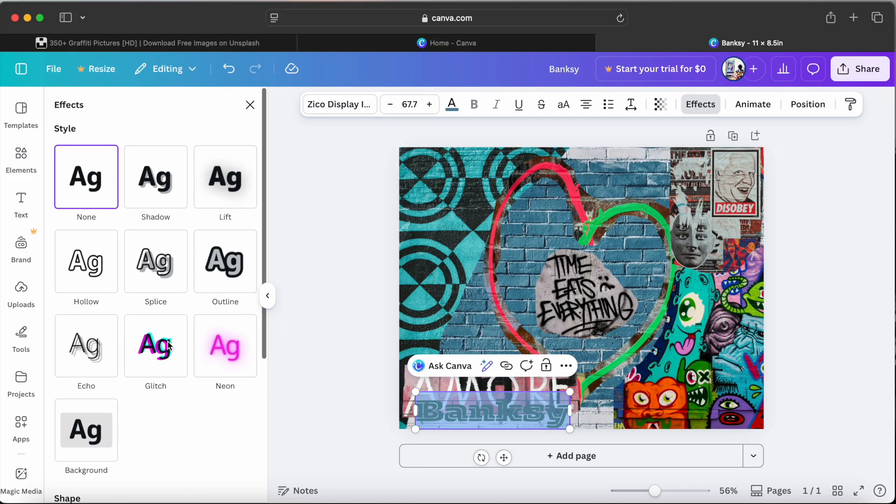
{"action": "left_click", "coordinate": [161, 183]}
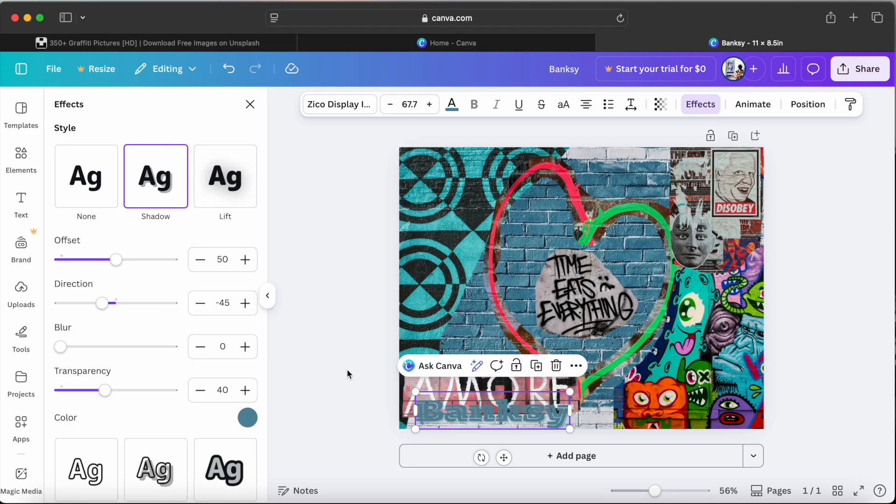
{"action": "mouse_move", "coordinate": [116, 259]}
{"action": "left_mouse_down"}
{"action": "mouse_move", "coordinate": [146, 259]}
{"action": "mouse_move", "coordinate": [133, 260]}
{"action": "left_mouse_up"}
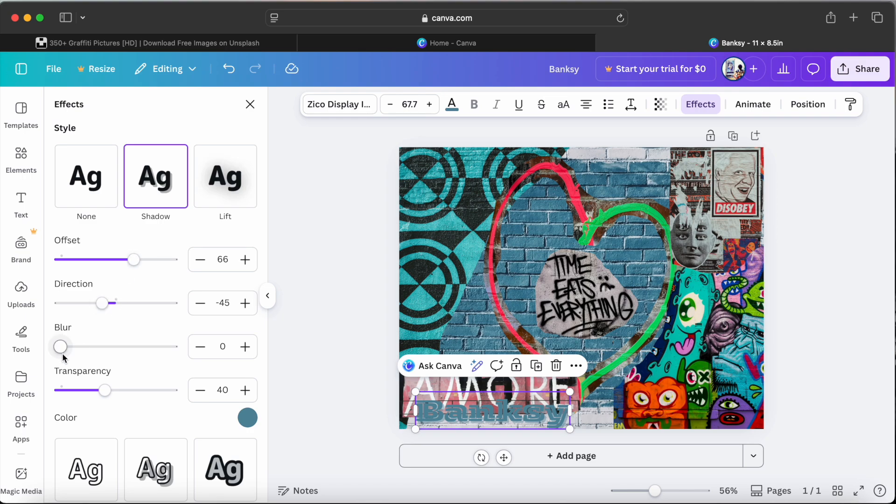
{"action": "mouse_move", "coordinate": [108, 390]}
{"action": "left_mouse_down"}
{"action": "mouse_move", "coordinate": [169, 391]}
{"action": "mouse_move", "coordinate": [106, 391]}
{"action": "mouse_move", "coordinate": [120, 394]}
{"action": "left_mouse_up"}
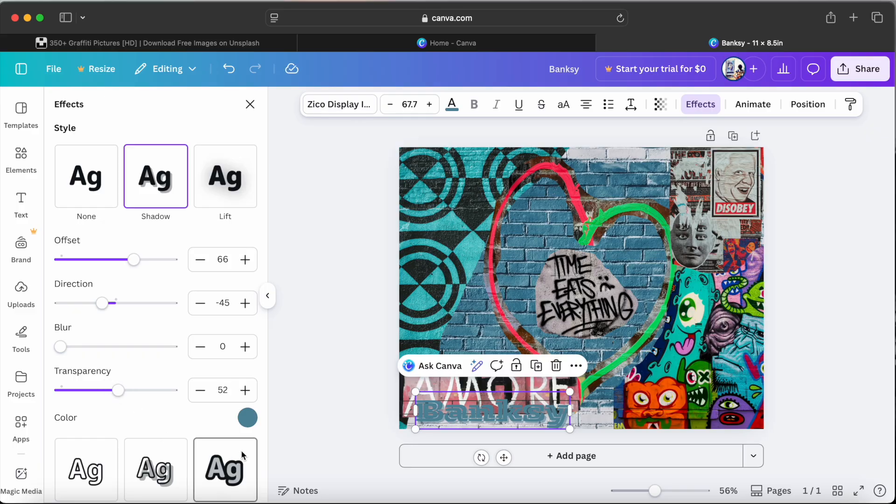
{"action": "left_click", "coordinate": [248, 418]}
{"action": "left_click", "coordinate": [111, 356]}
{"action": "left_click", "coordinate": [311, 299]}
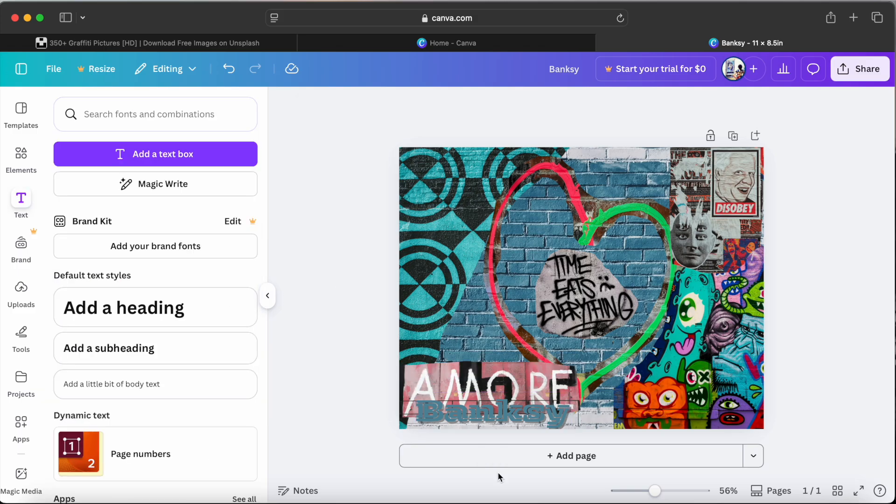
Change the "Banksy" heading's text color to the light gray from the brick wall's photo colors
{"action": "left_click", "coordinate": [485, 417]}
{"action": "double_click", "coordinate": [485, 416]}
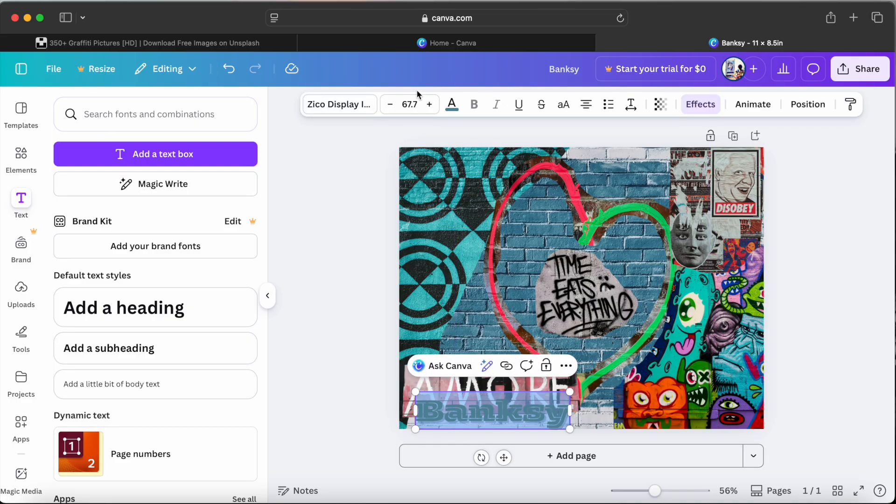
{"action": "left_click", "coordinate": [451, 104]}
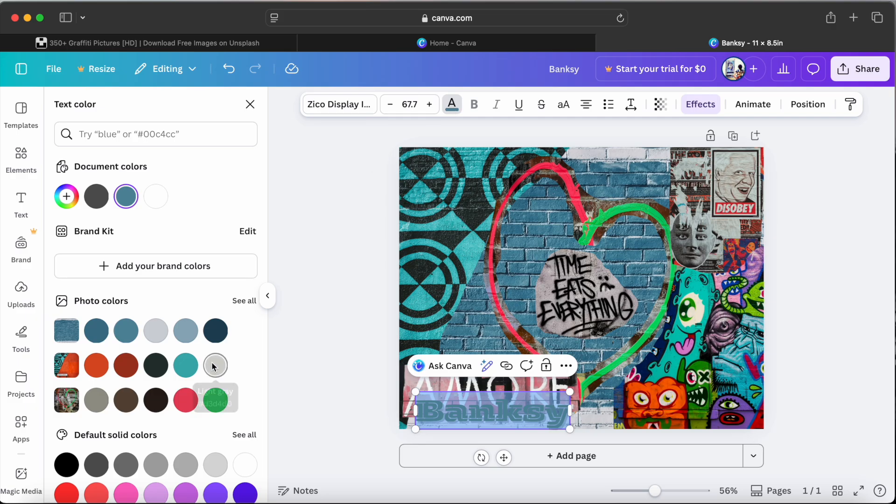
{"action": "left_click", "coordinate": [156, 331]}
{"action": "key", "text": "Escape"}
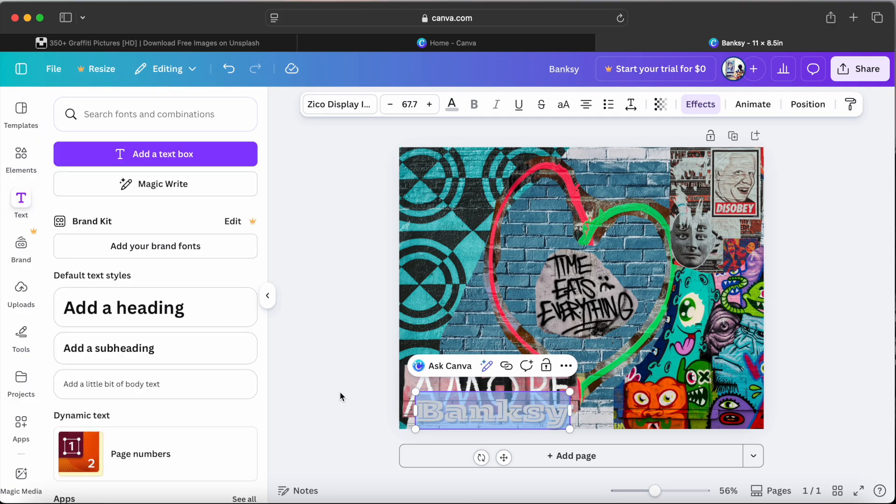
{"action": "left_click", "coordinate": [340, 391]}
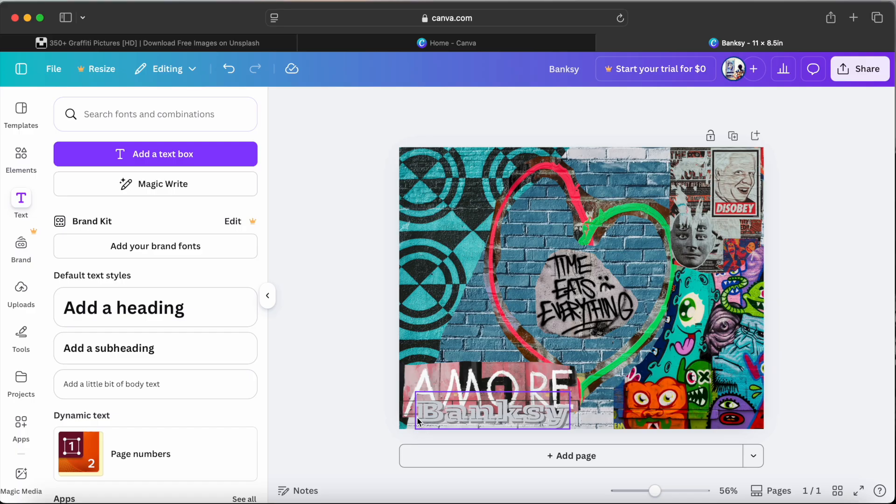
Shift the AMORE lettering left to the page edge and nudge the "Banksy" heading slightly left to match
{"action": "left_click", "coordinate": [474, 378]}
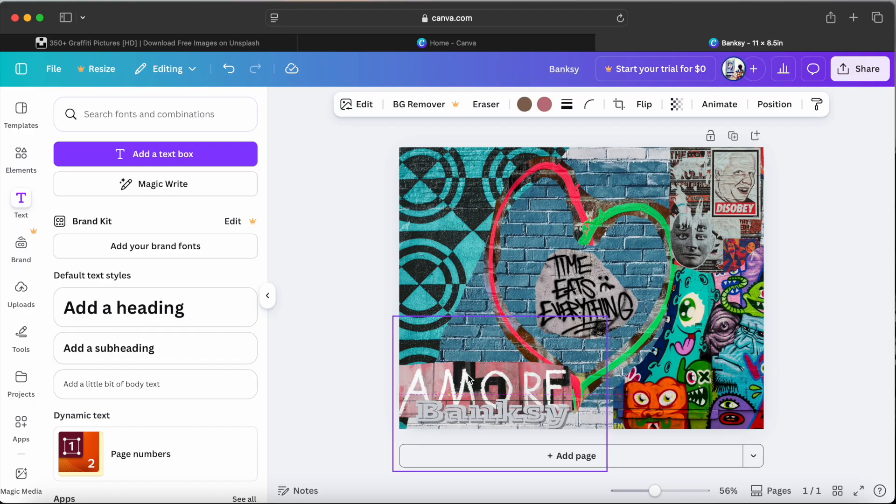
{"action": "left_click", "coordinate": [482, 420]}
{"action": "left_click_drag", "start_coordinate": [481, 418], "coordinate": [477, 416]}
{"action": "left_click", "coordinate": [317, 421]}
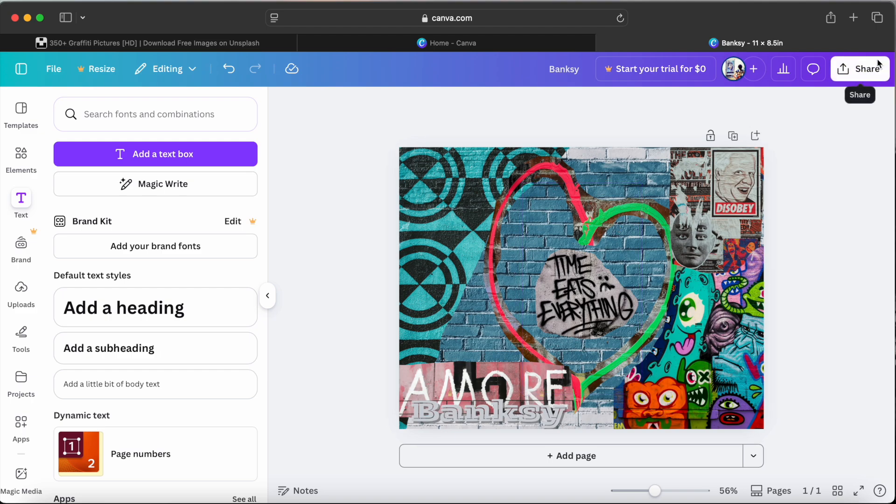
Download the finished collage as a PNG at size 1 (2,000 × 1,545 px)
{"action": "left_click", "coordinate": [864, 77]}
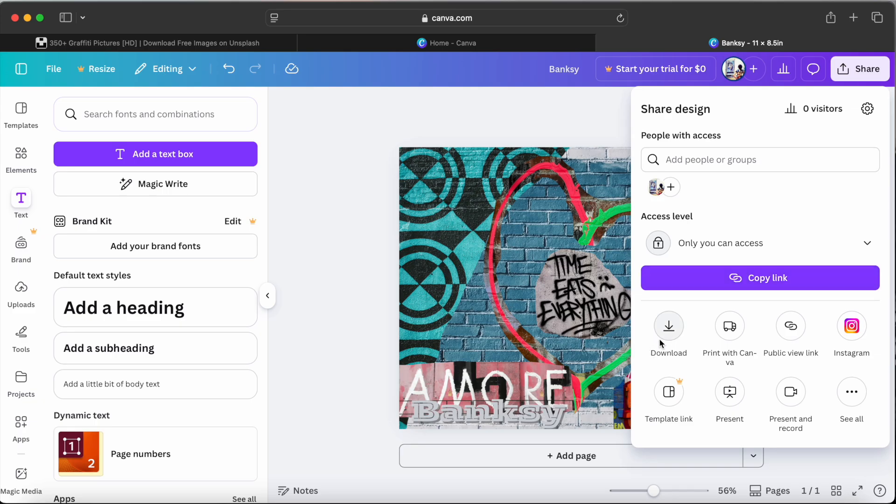
{"action": "left_click", "coordinate": [670, 326]}
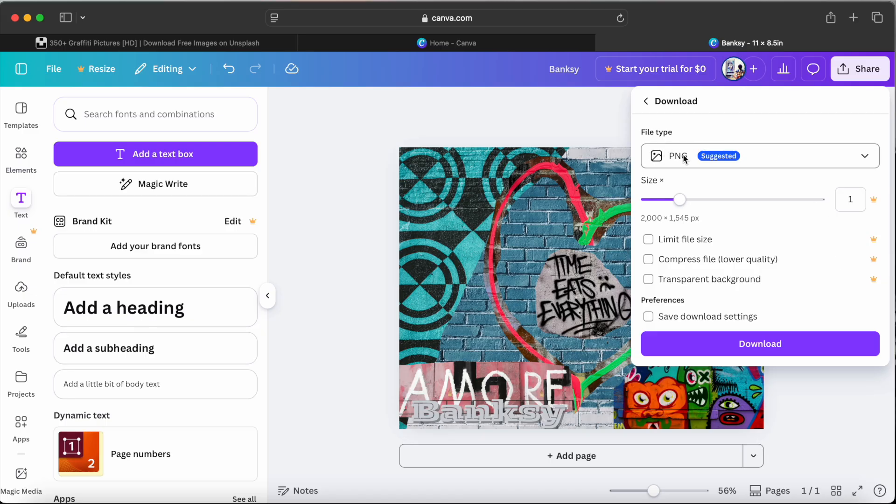
{"action": "left_click", "coordinate": [858, 160]}
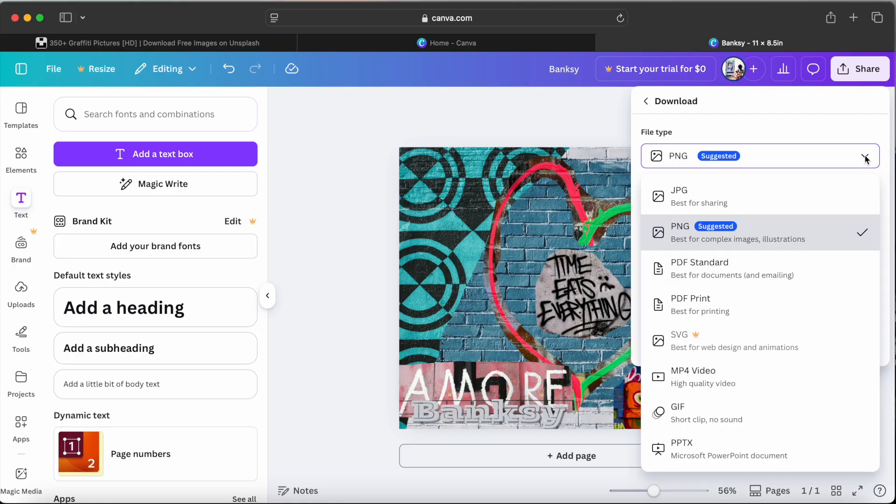
{"action": "left_click", "coordinate": [694, 239]}
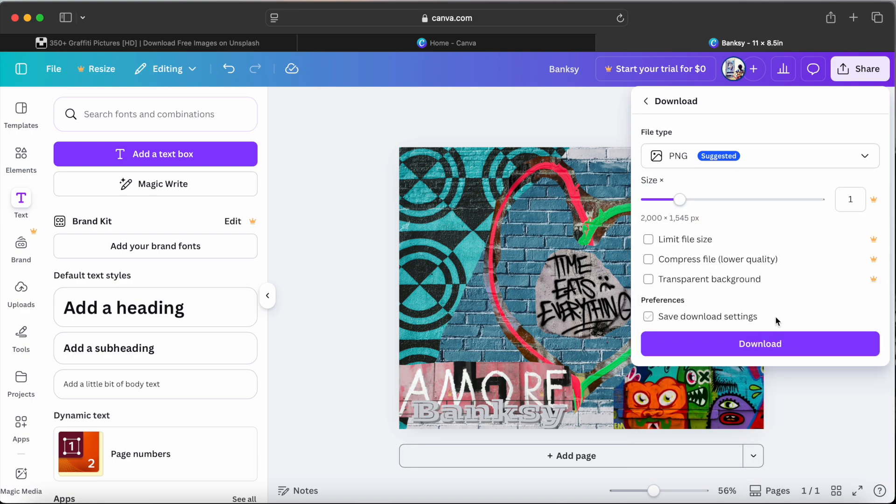
{"action": "left_click", "coordinate": [753, 346]}
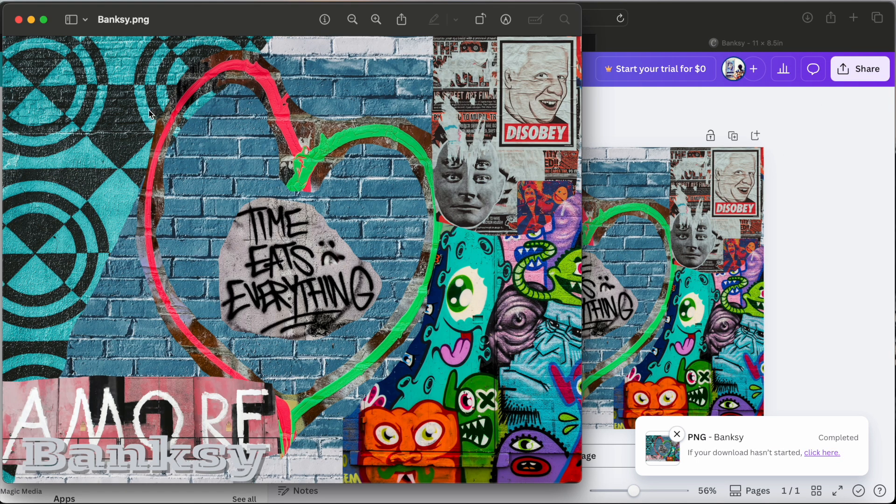
Close the image preview and Finder window, and copy the downloaded Banksy.png to the desktop, keeping both files
{"action": "left_click", "coordinate": [19, 20]}
{"action": "left_click_drag", "start_coordinate": [676, 21], "coordinate": [677, 125]}
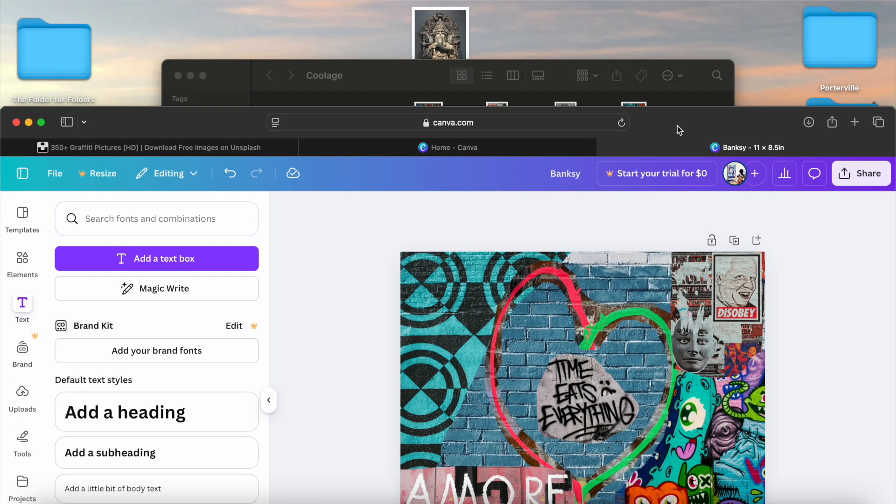
{"action": "left_click", "coordinate": [178, 76]}
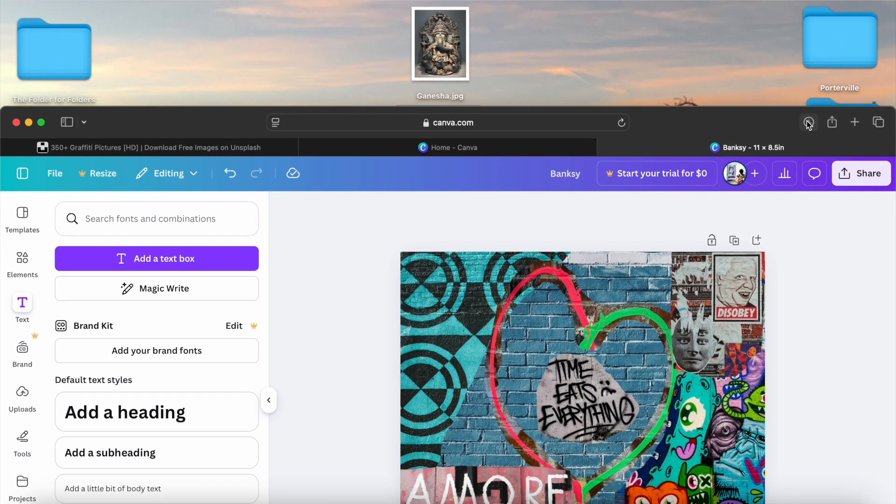
{"action": "left_click", "coordinate": [809, 123]}
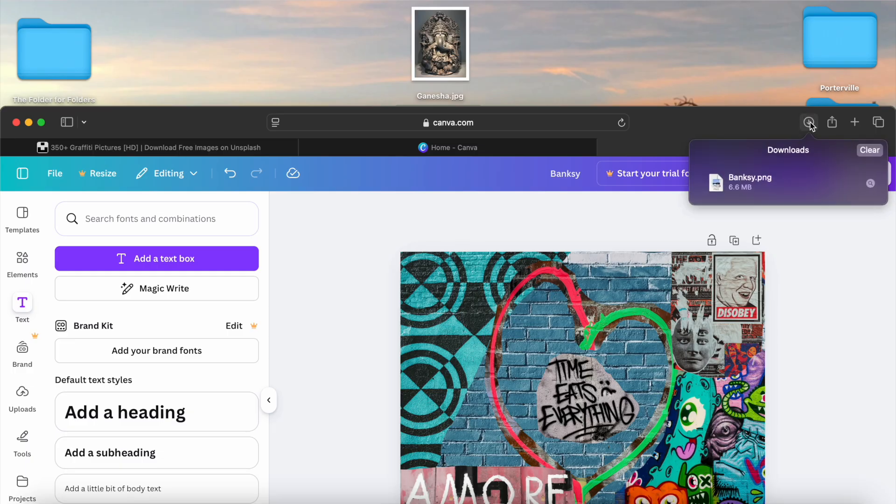
{"action": "left_click_drag", "start_coordinate": [742, 182], "coordinate": [559, 57]}
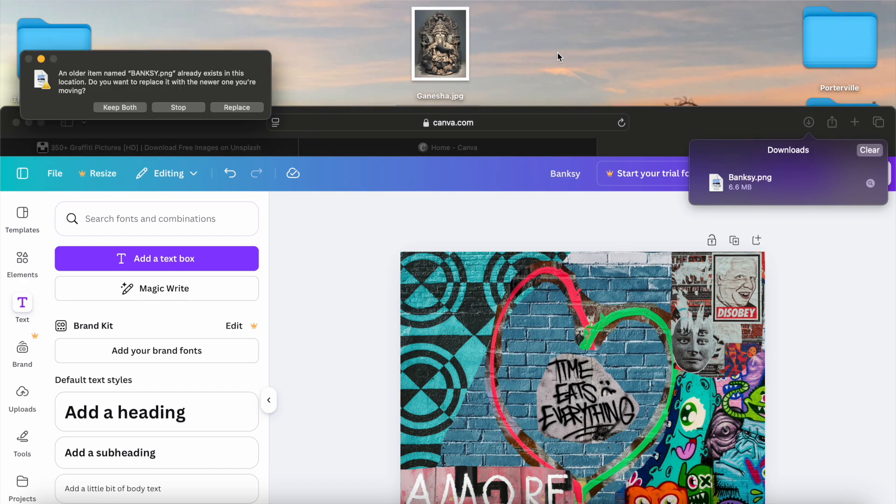
{"action": "left_click", "coordinate": [120, 110]}
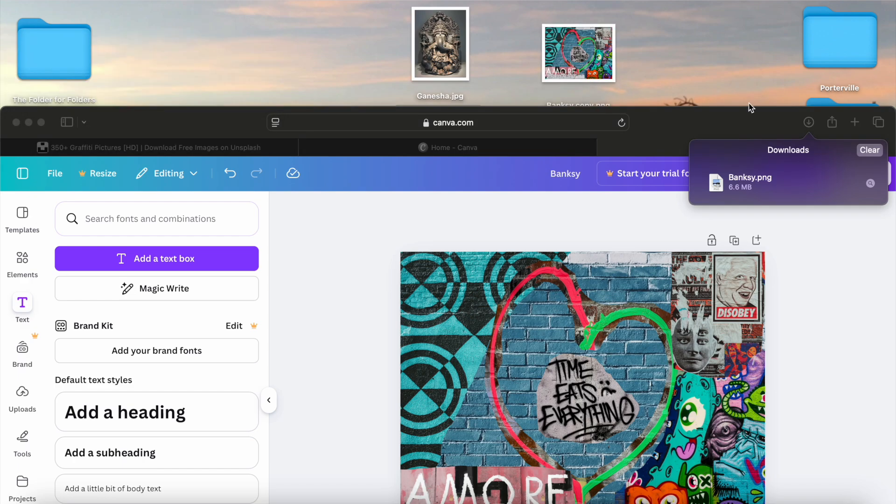
Clear the finished Banksy.png entry from the downloads list and minimize the browser window to reveal the desktop
{"action": "left_click", "coordinate": [870, 152]}
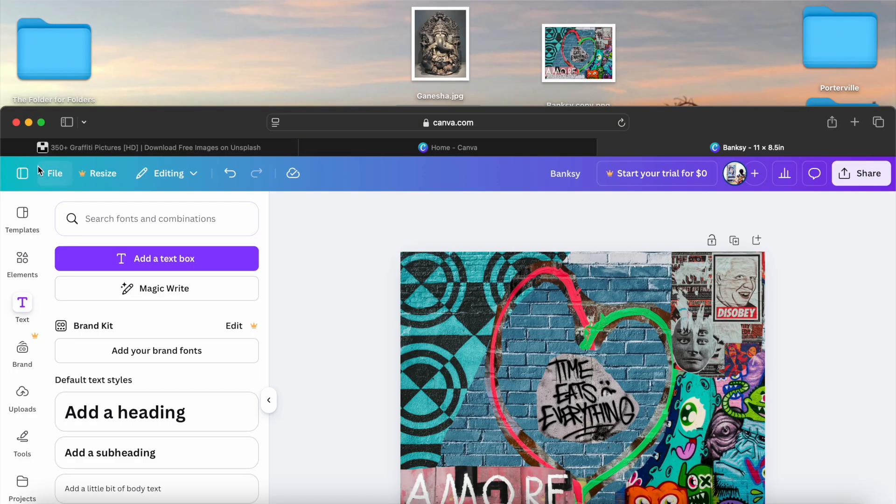
{"action": "left_click", "coordinate": [29, 123]}
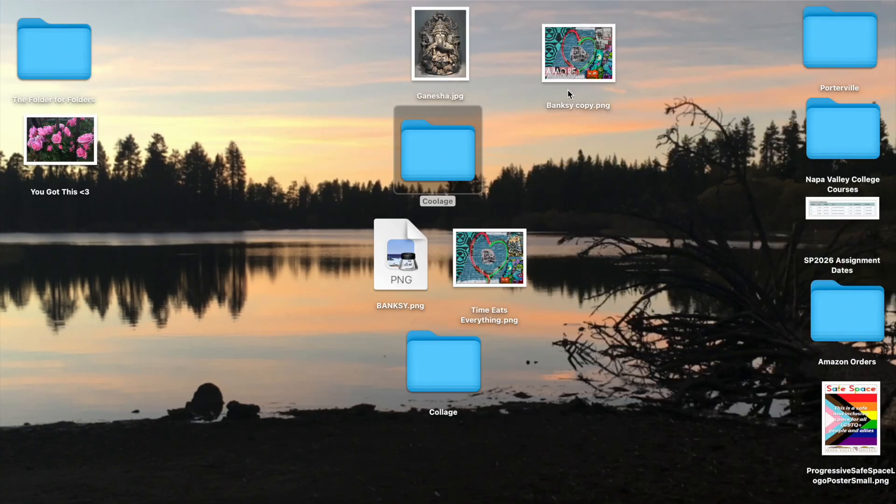
File BANKSY.png and Time Eats Everything.png into the Collage folder, placing that folder below You Got This <3 and the Coolage folder beside Ganesha.jpg
{"action": "left_click_drag", "start_coordinate": [490, 254], "coordinate": [447, 363]}
{"action": "left_click_drag", "start_coordinate": [390, 251], "coordinate": [60, 245]}
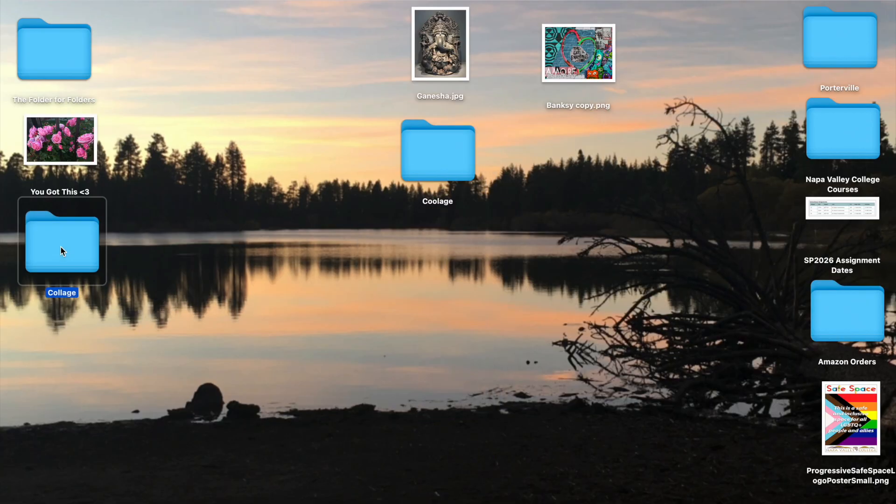
{"action": "left_click_drag", "start_coordinate": [438, 145], "coordinate": [358, 48]}
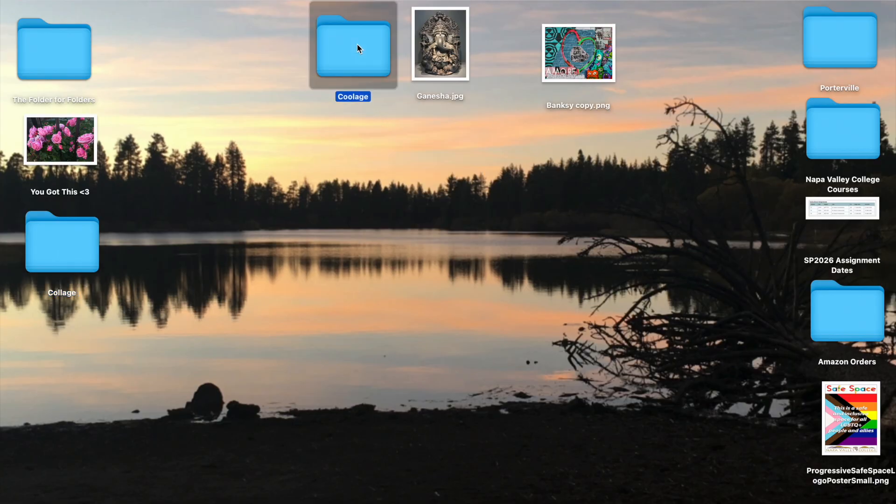
Place Banksy copy.png below Ganesha.jpg on the desktop and open it at full view to check the exported collage, closing the preview again
{"action": "left_click_drag", "start_coordinate": [593, 75], "coordinate": [449, 151]}
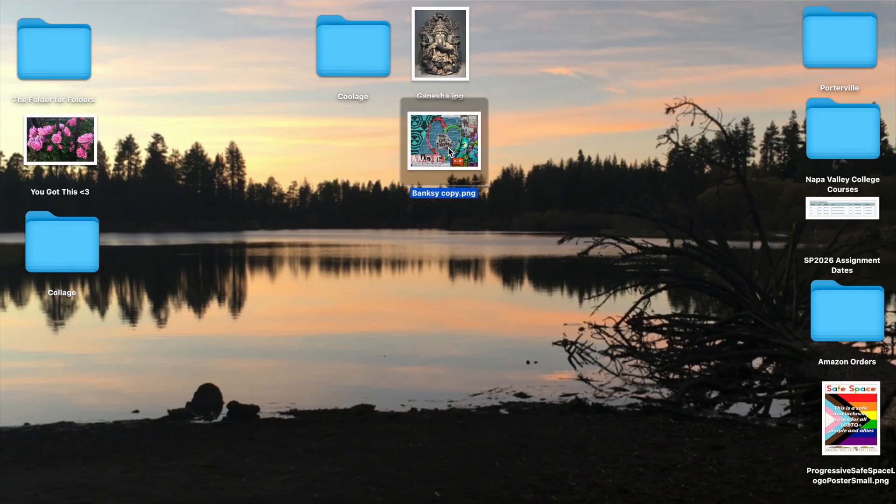
{"action": "double_click", "coordinate": [449, 150]}
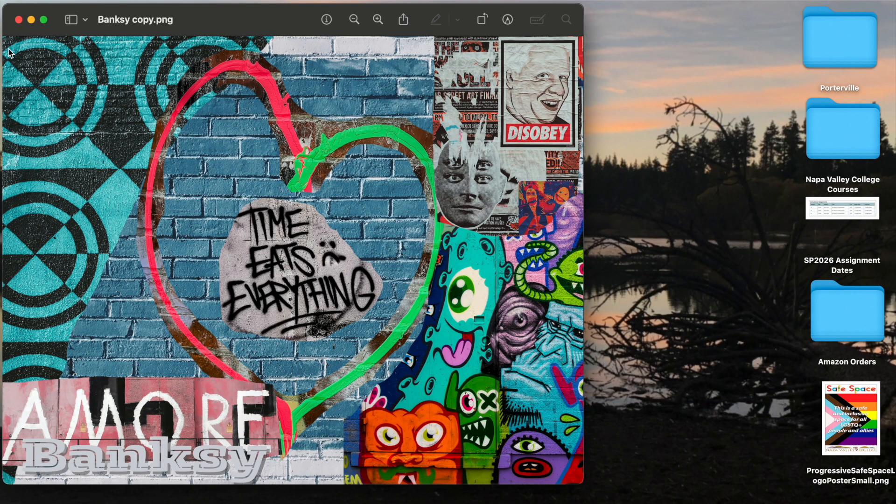
{"action": "left_click", "coordinate": [19, 20]}
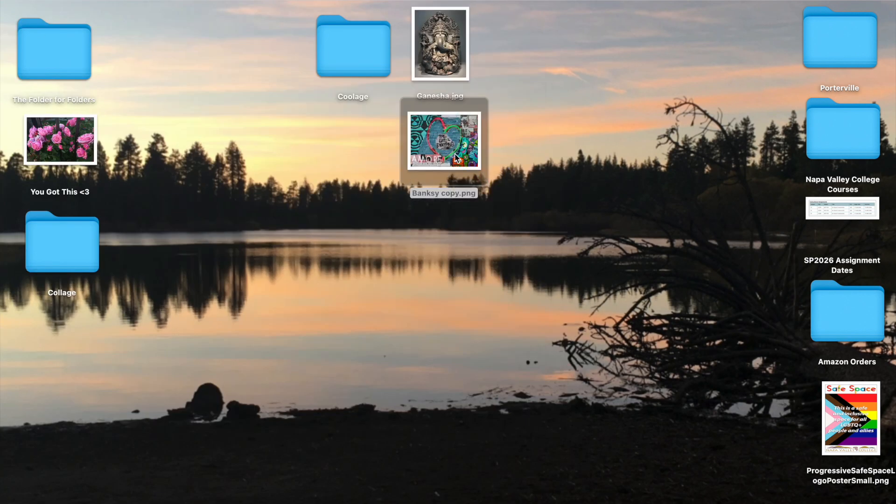
{"action": "left_click_drag", "start_coordinate": [448, 141], "coordinate": [438, 213]}
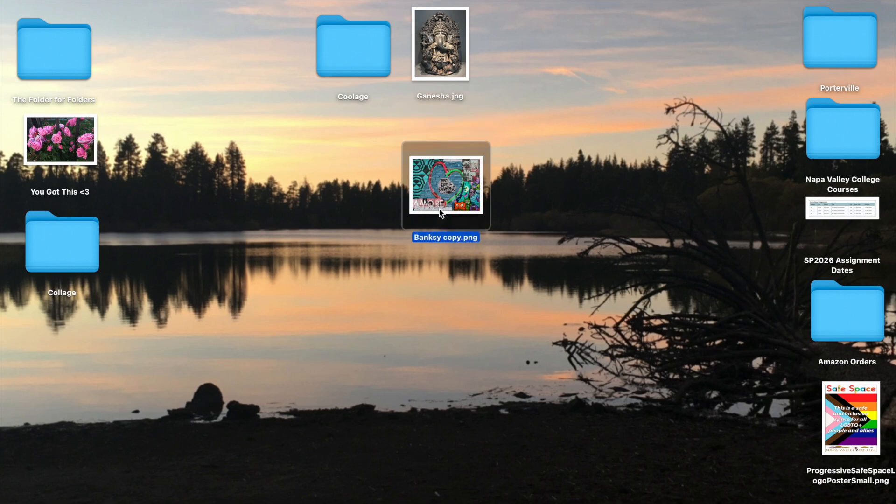